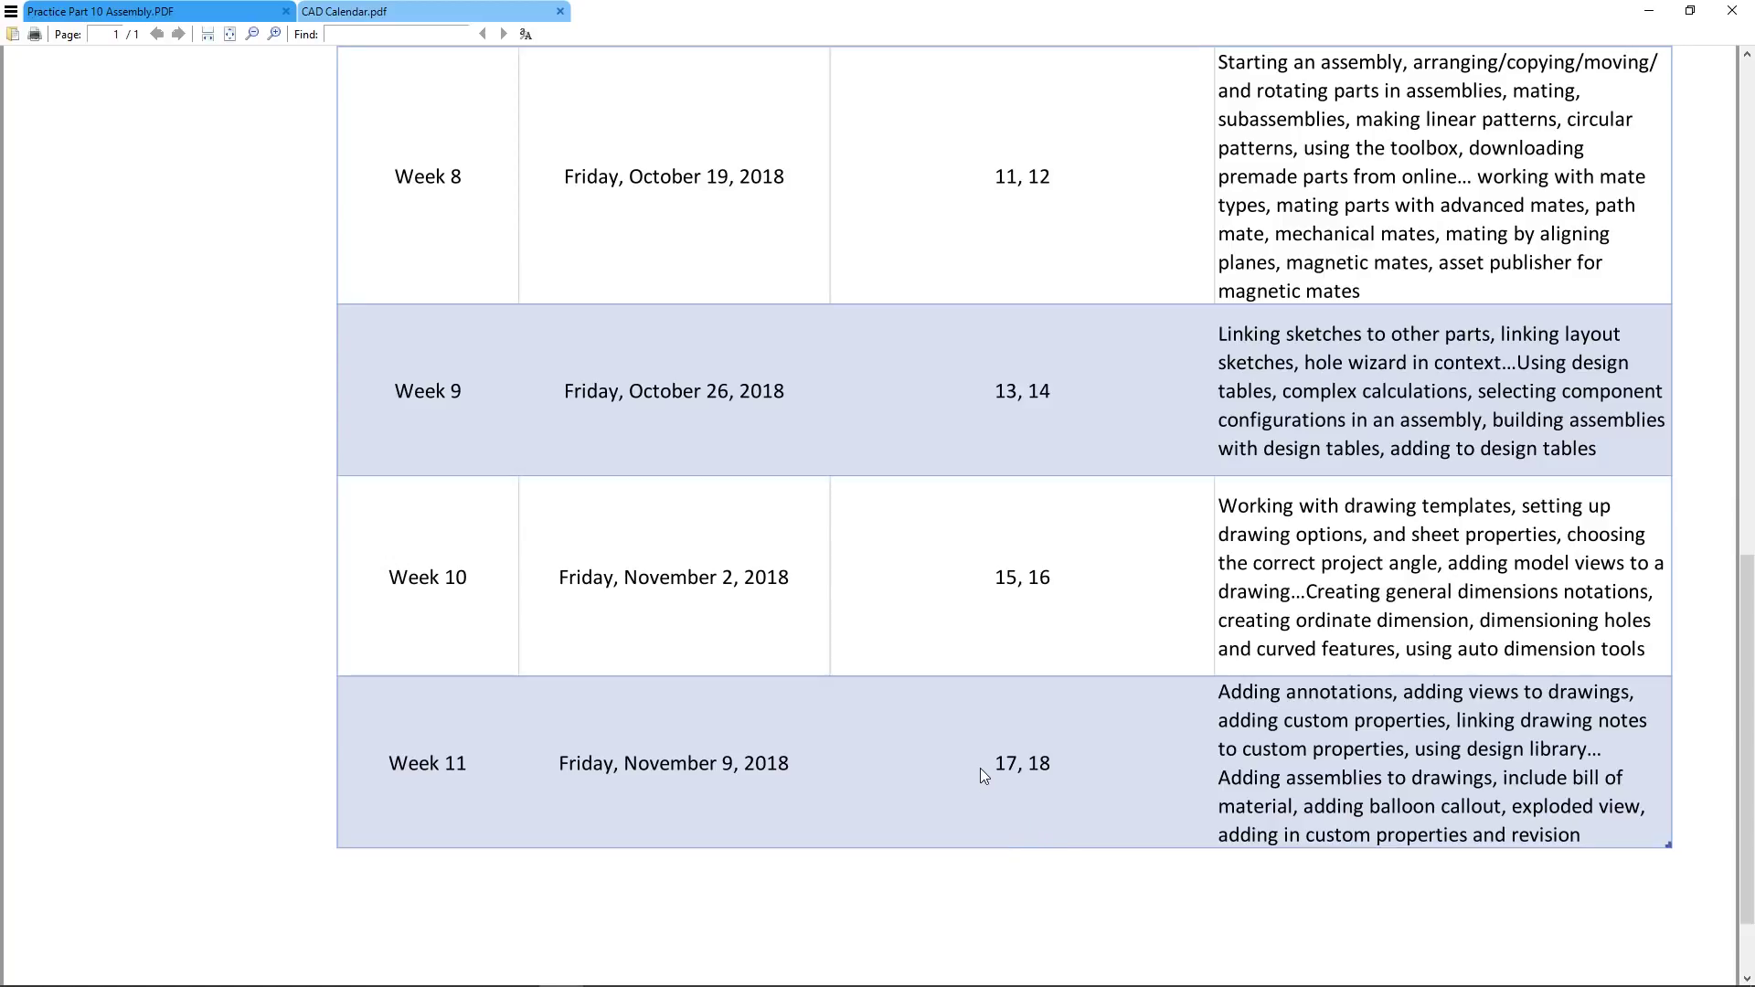
Compare the pizza cutter assembly's isometric view with the exploded layout in the Practice Part 10 Assembly PDF.
click(137, 11)
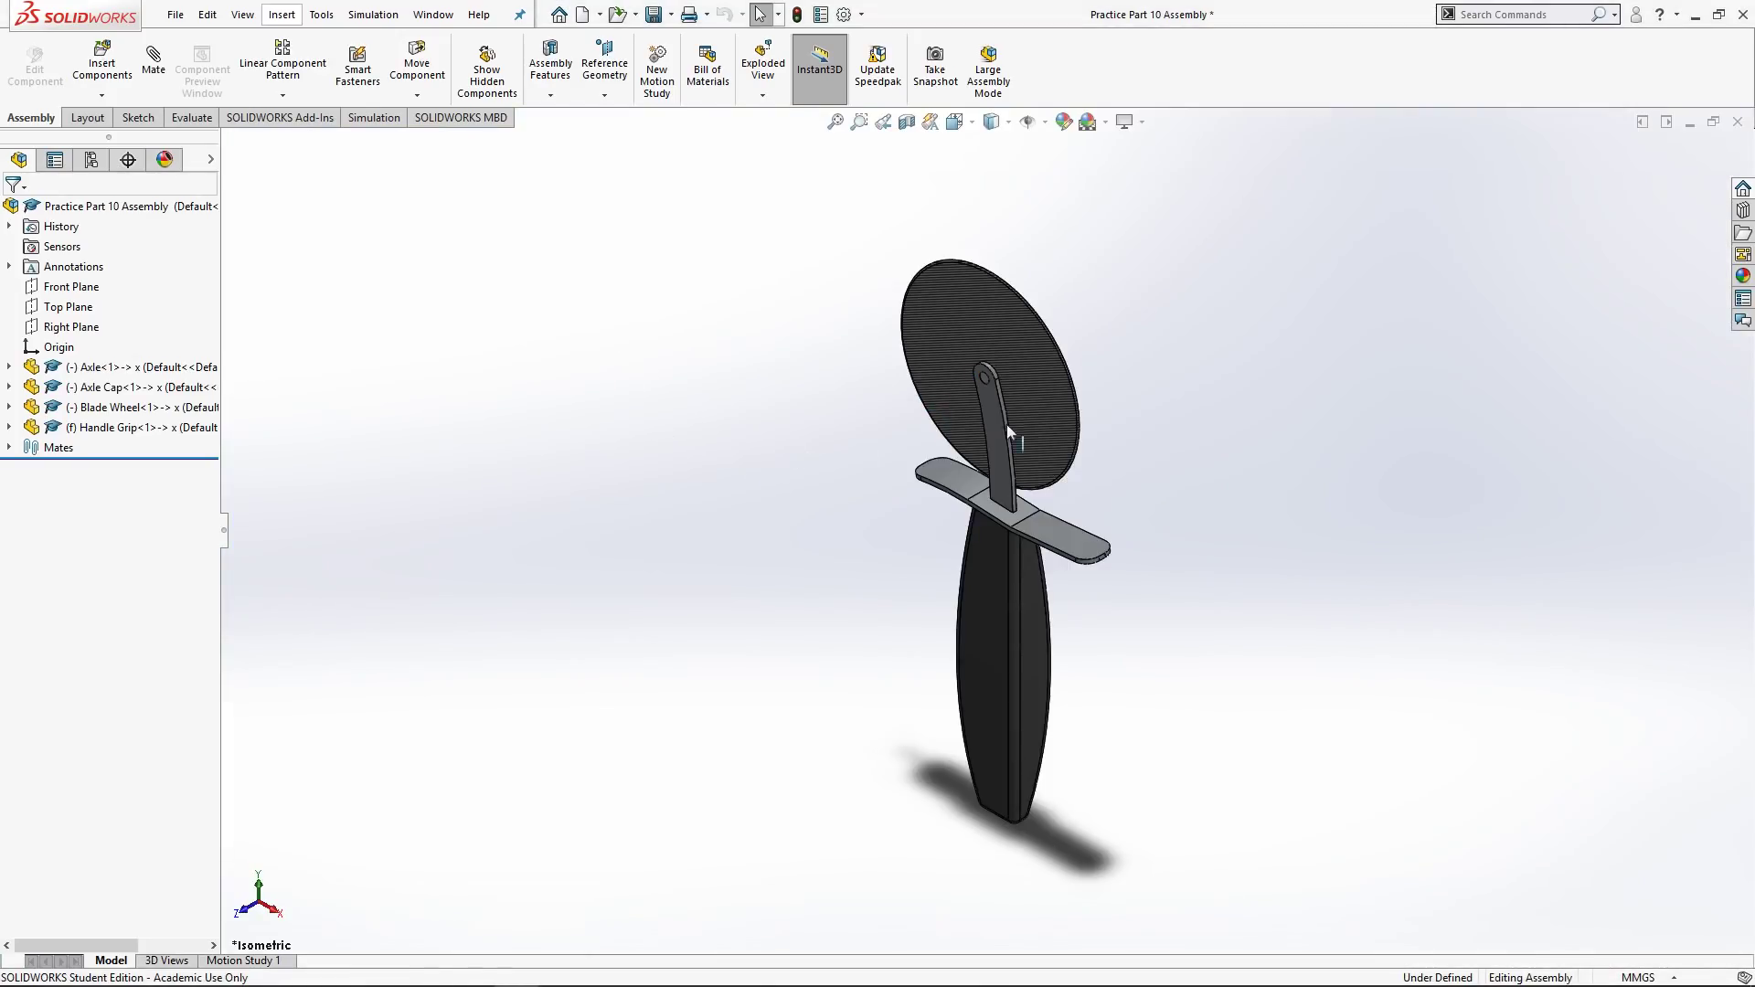
mouse_move(1007, 424)
middle_down()
mouse_move(1022, 567)
mouse_move(929, 686)
mouse_move(919, 640)
mouse_move(964, 517)
middle_up()
key(space)
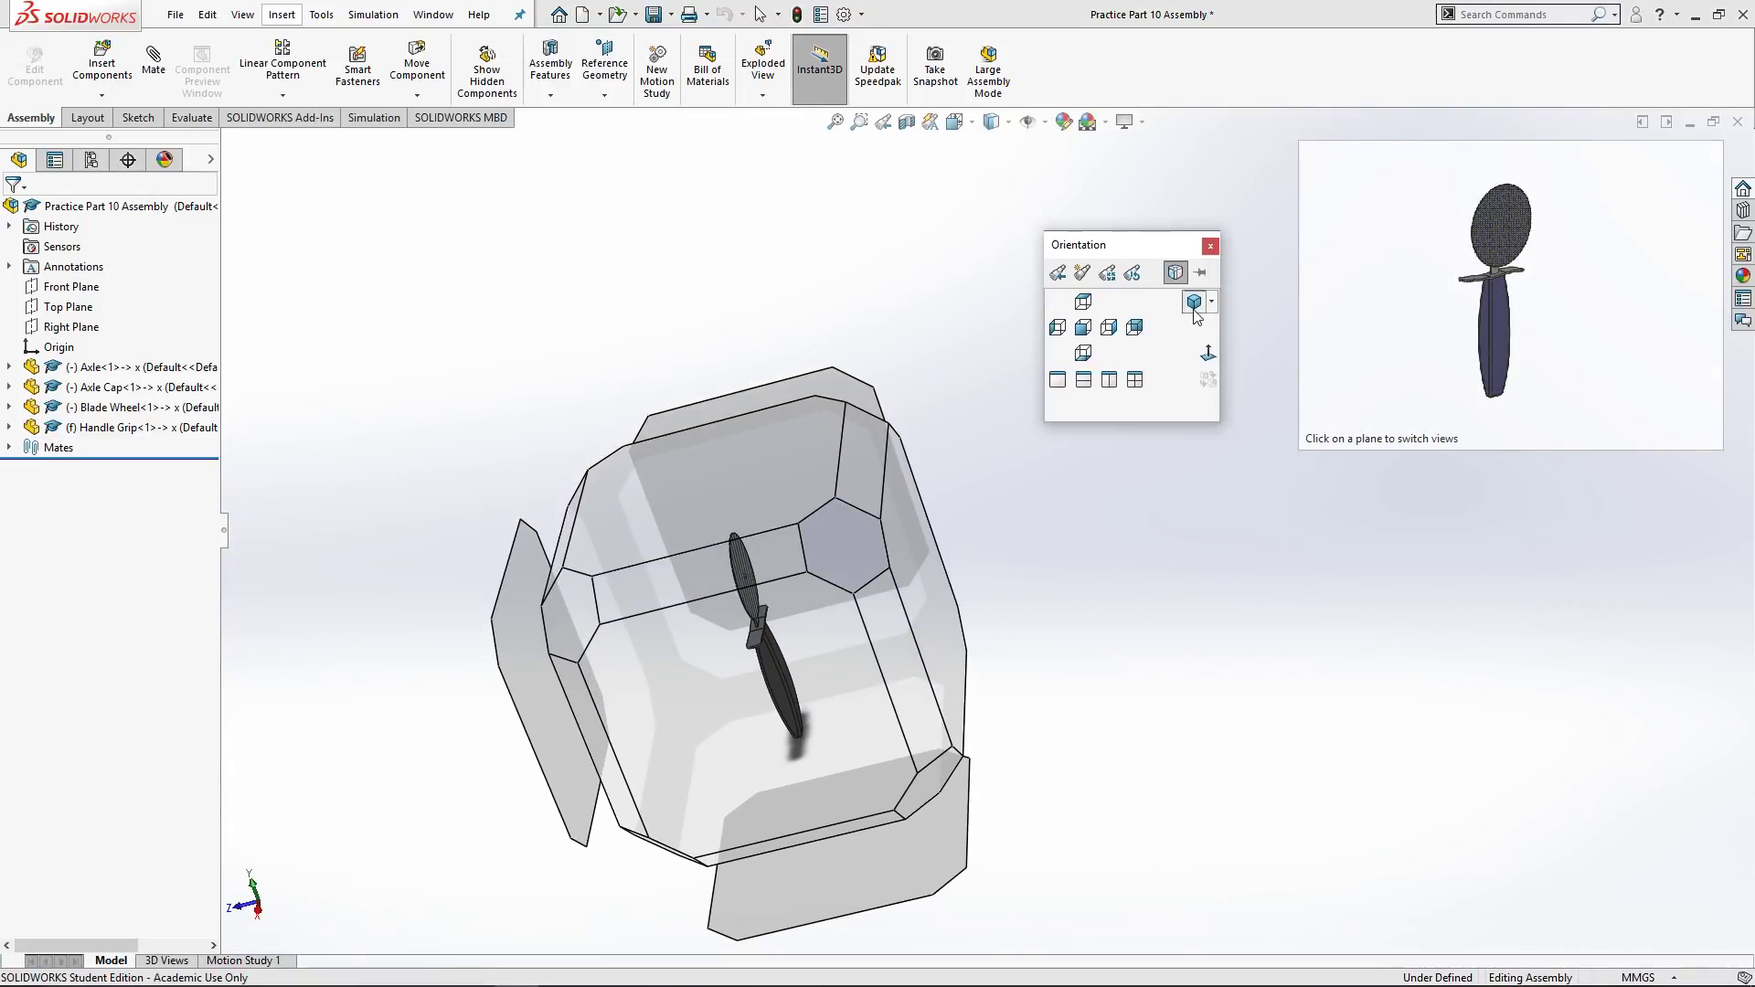
click(1194, 302)
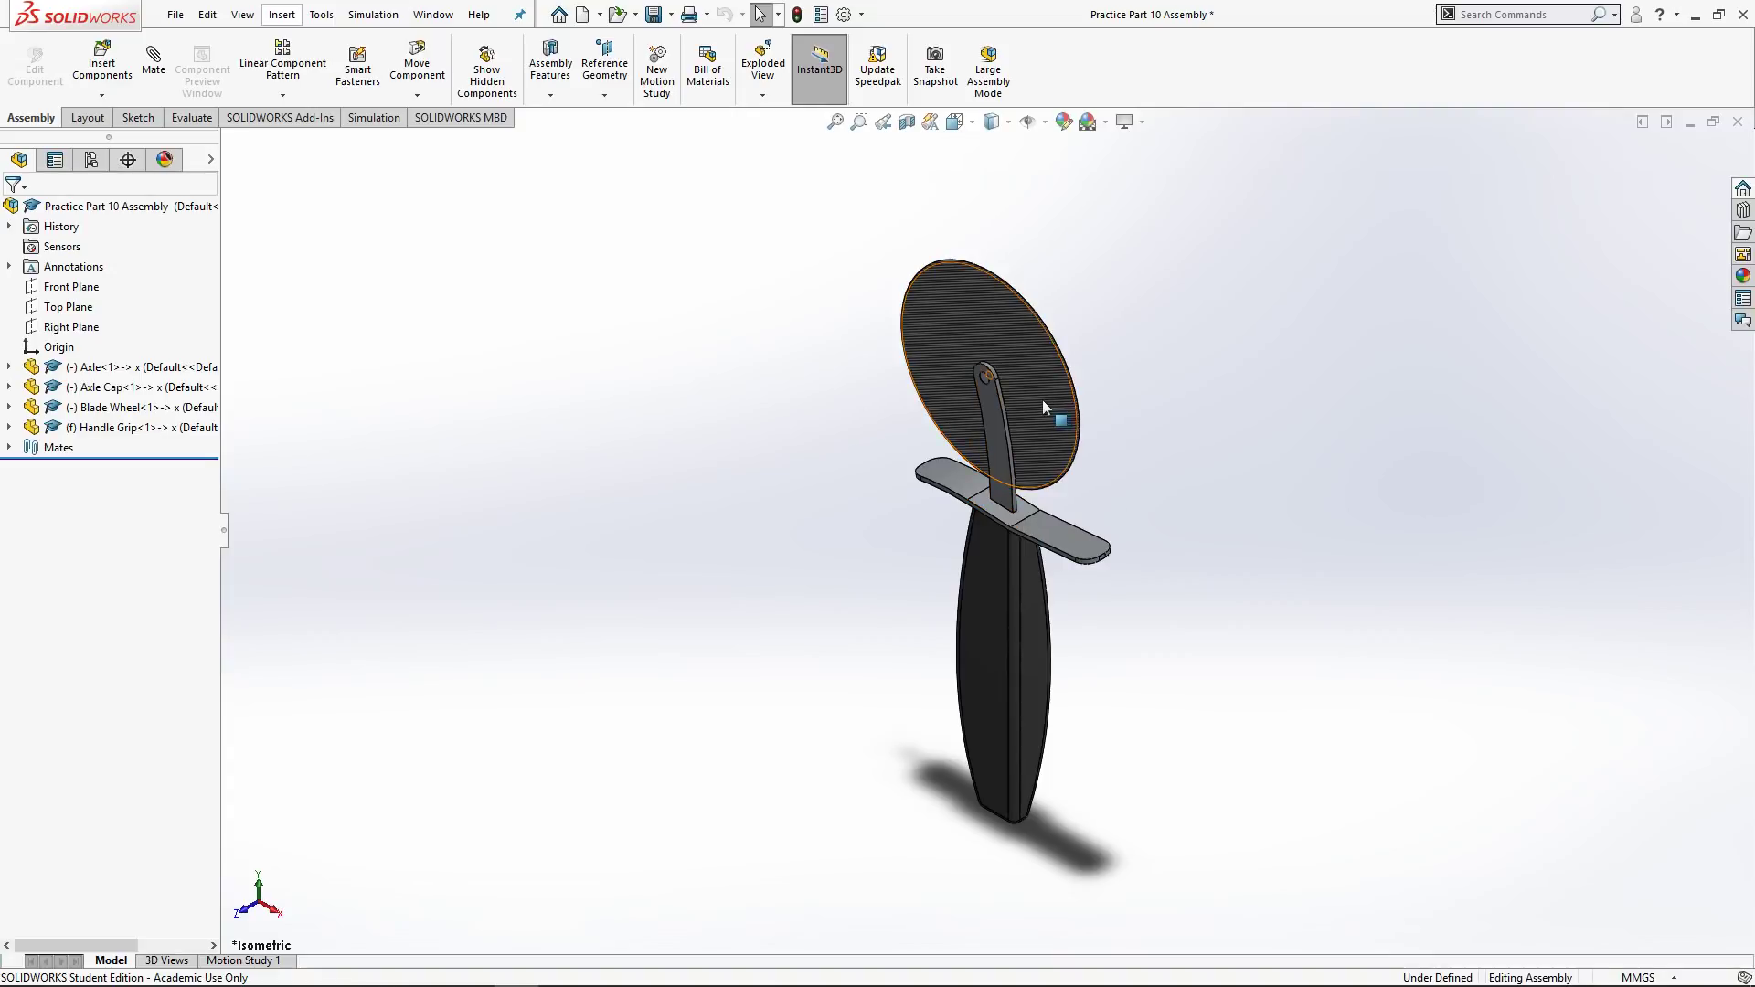
key(alt+Tab)
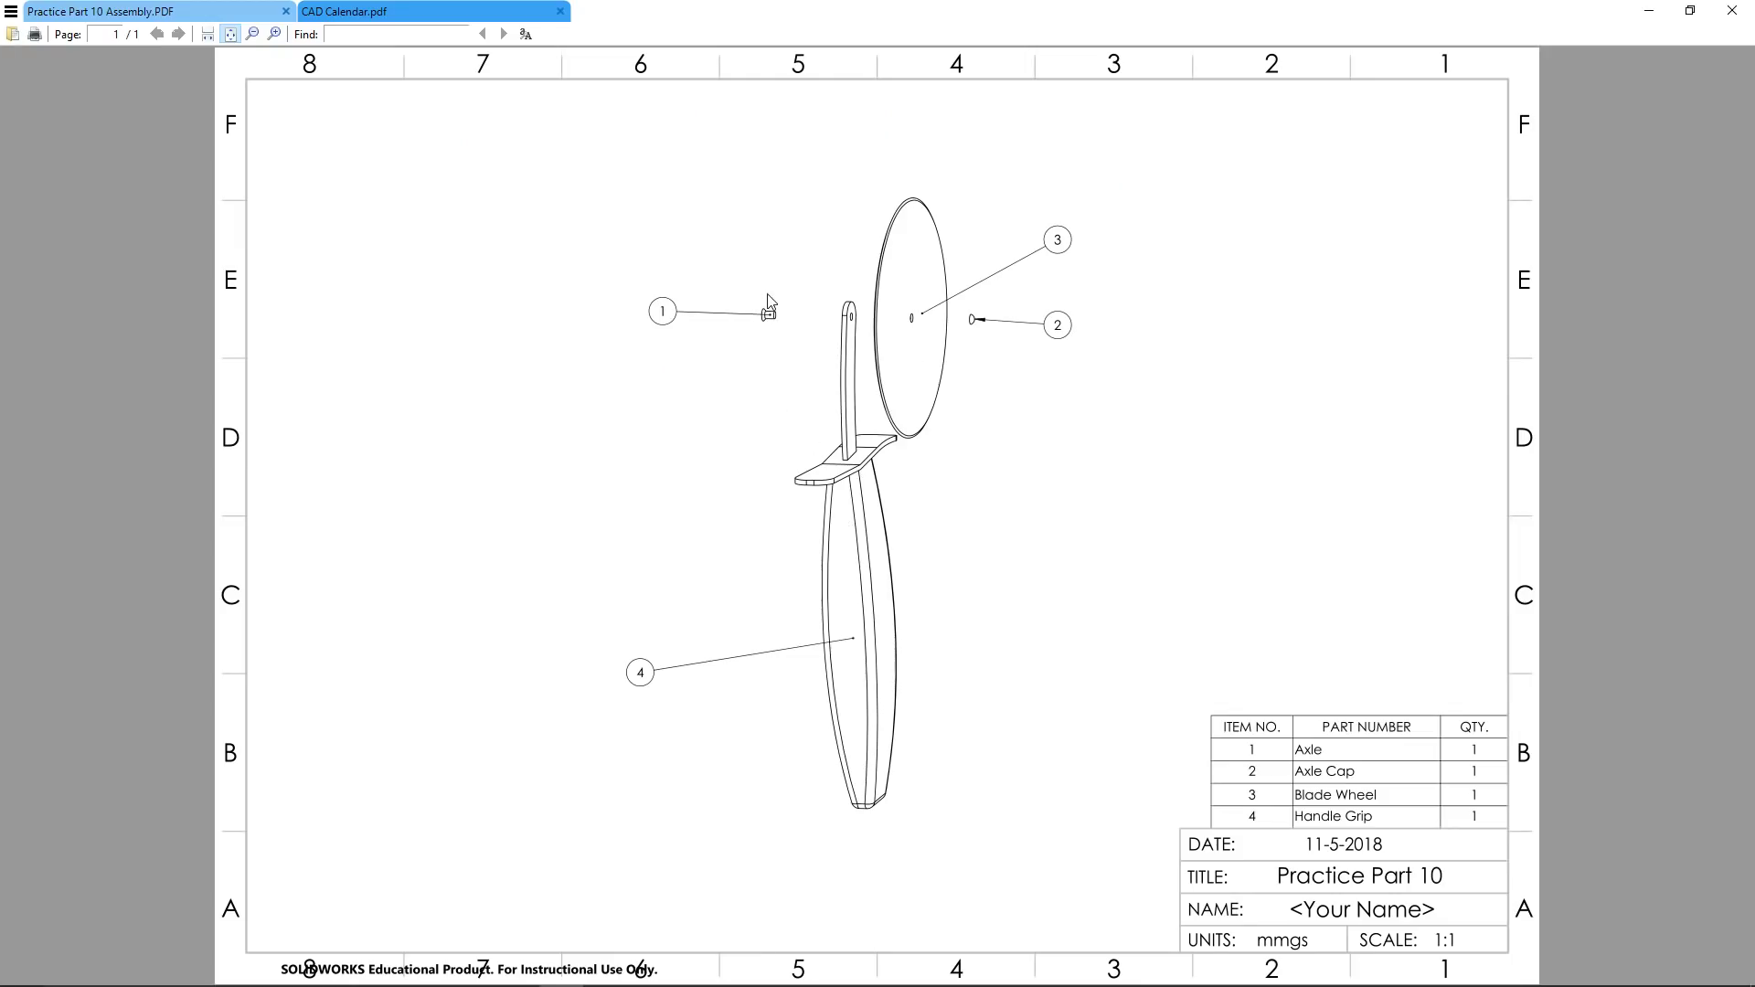
key(alt+Tab)
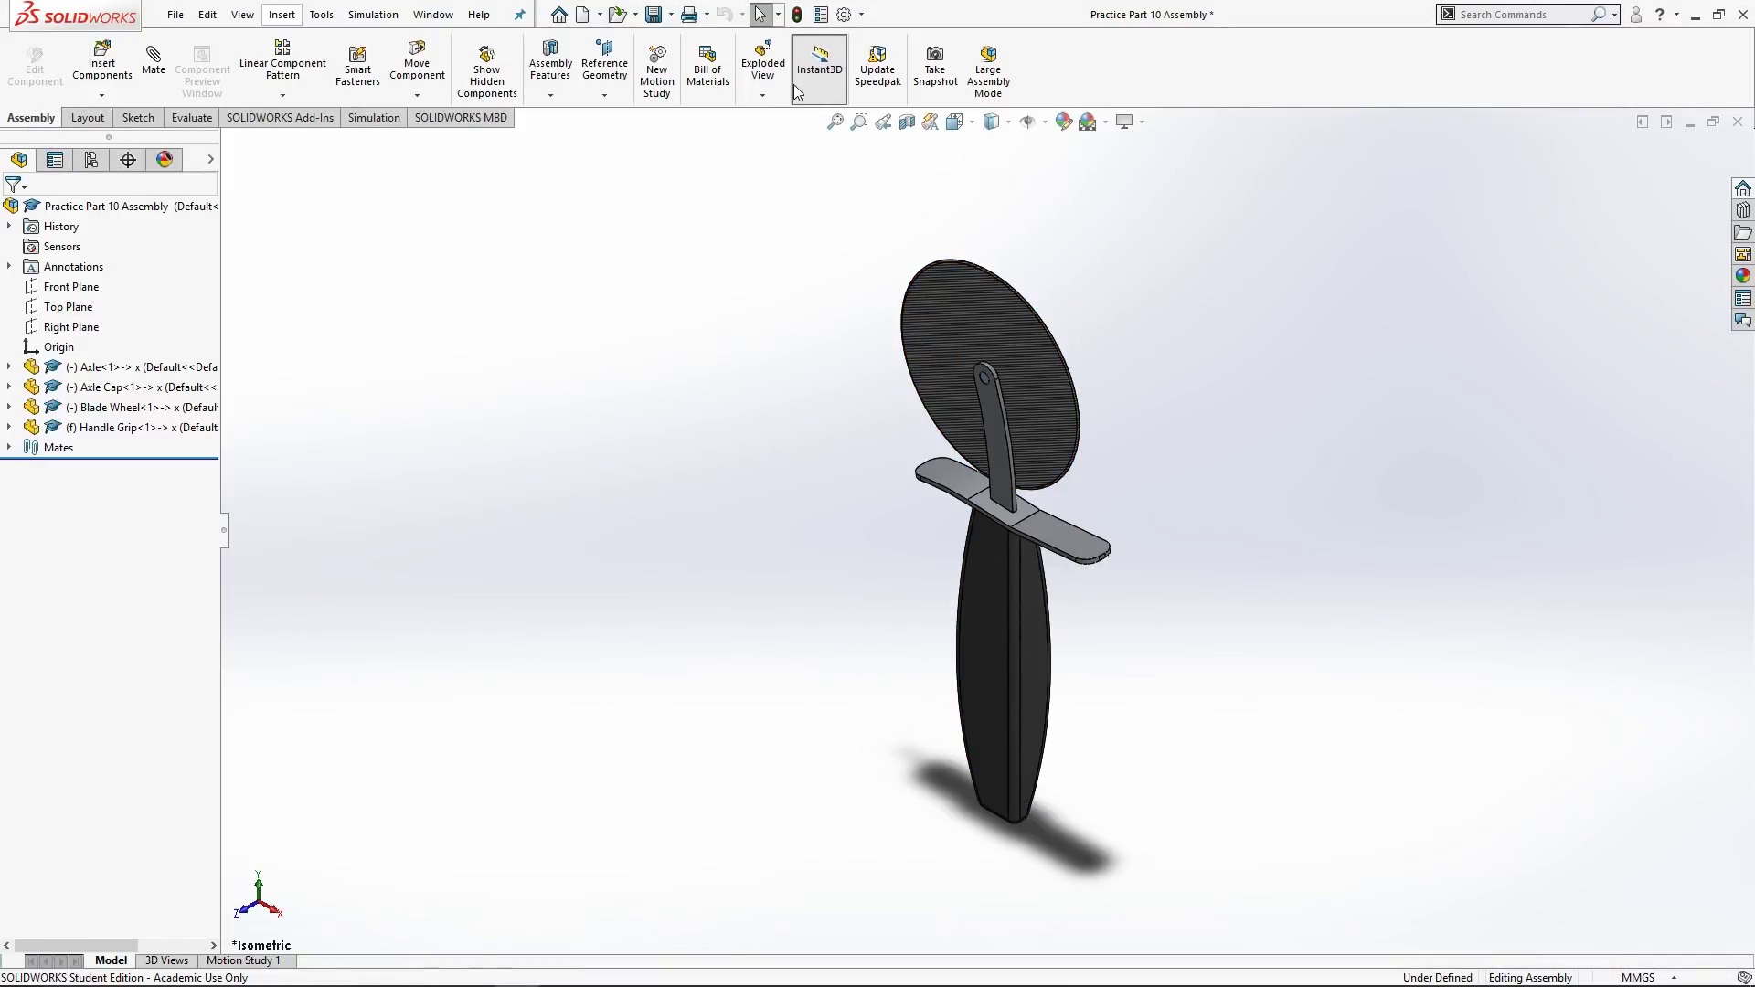
Start an exploded view and move the axle cap straight out from the blade wheel along the axle direction.
click(763, 62)
middle_drag(874, 367, 604, 631)
scroll(924, 468, down, 3)
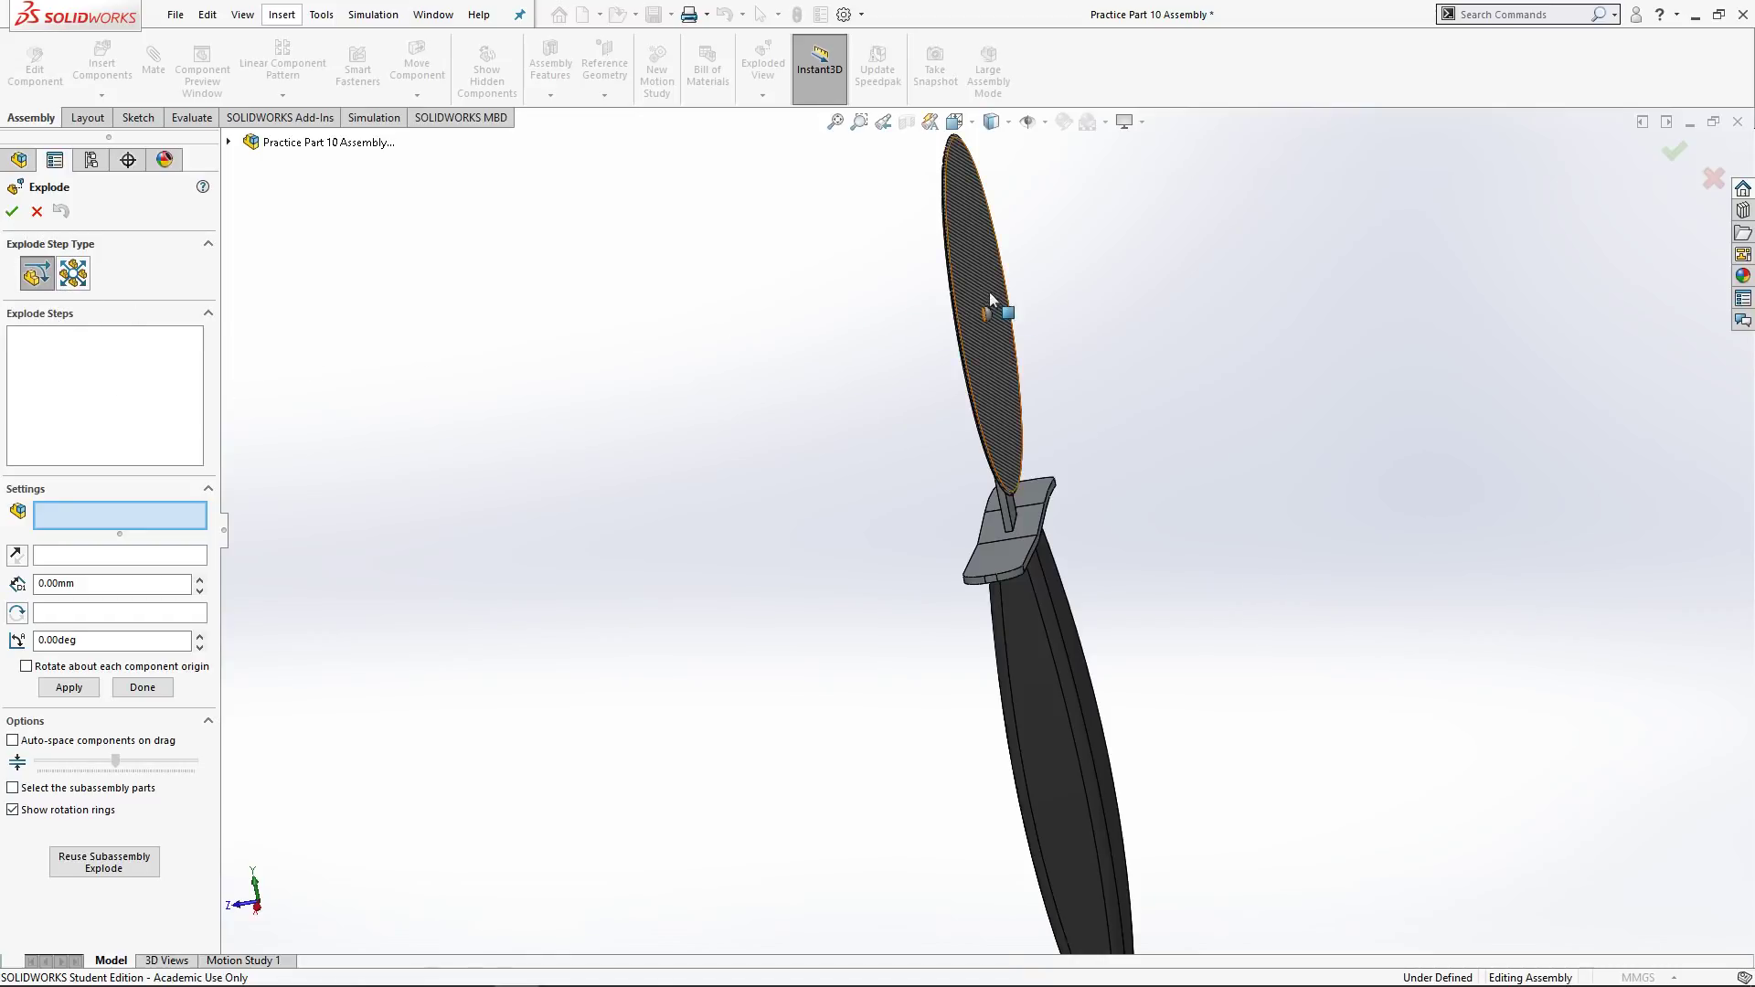
scroll(1001, 288, down, 3)
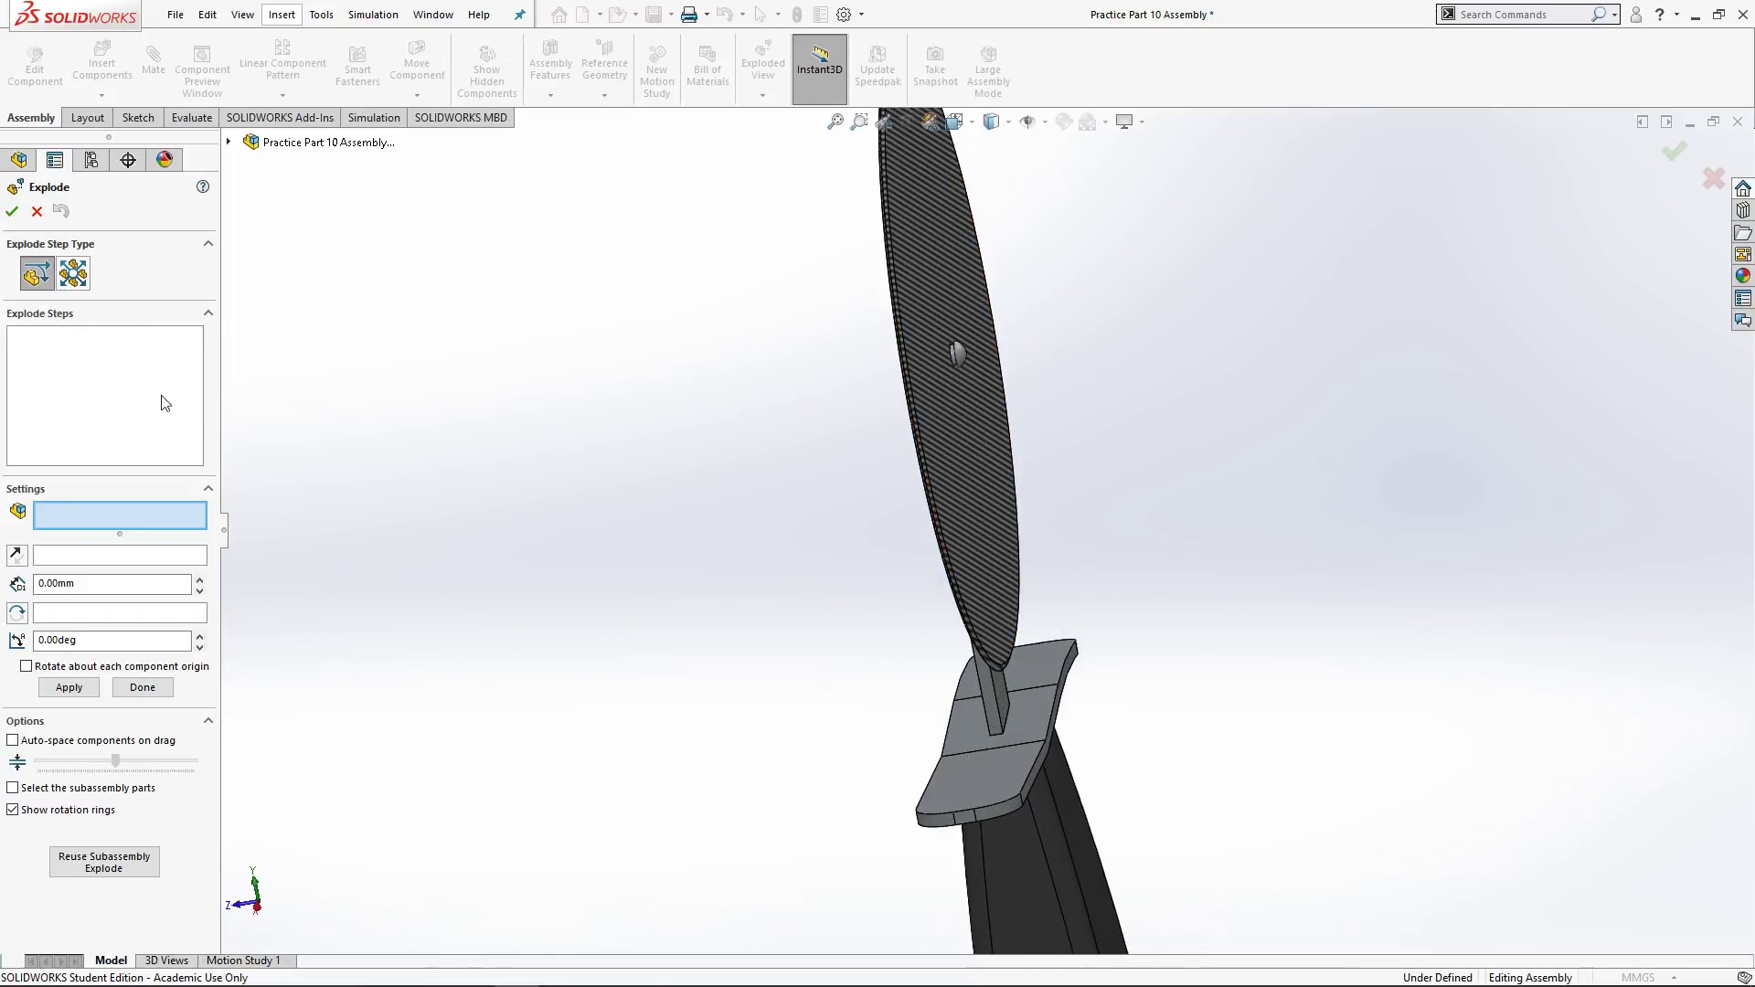
click(963, 360)
drag(850, 371, 1225, 393)
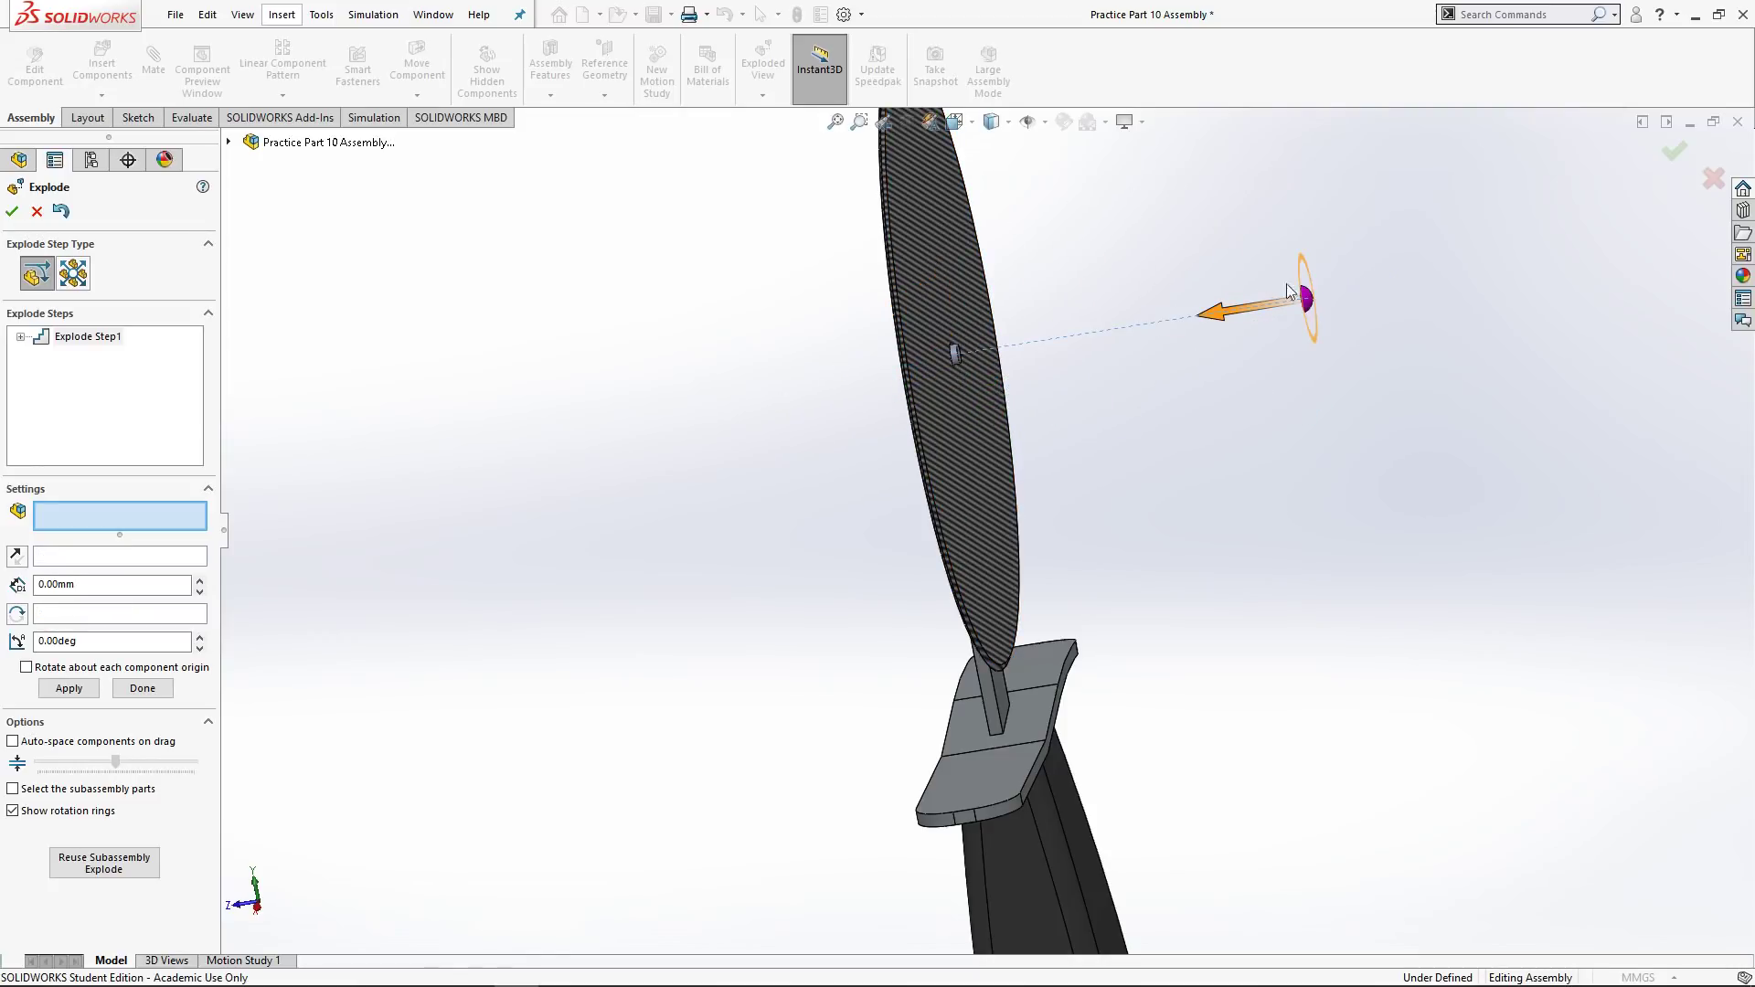
Add an explode step moving the axle out of the handle bracket, in the direction opposite to the axle cap.
scroll(1181, 486, up, 2)
scroll(999, 512, up, 1)
middle_drag(1035, 473, 1116, 482)
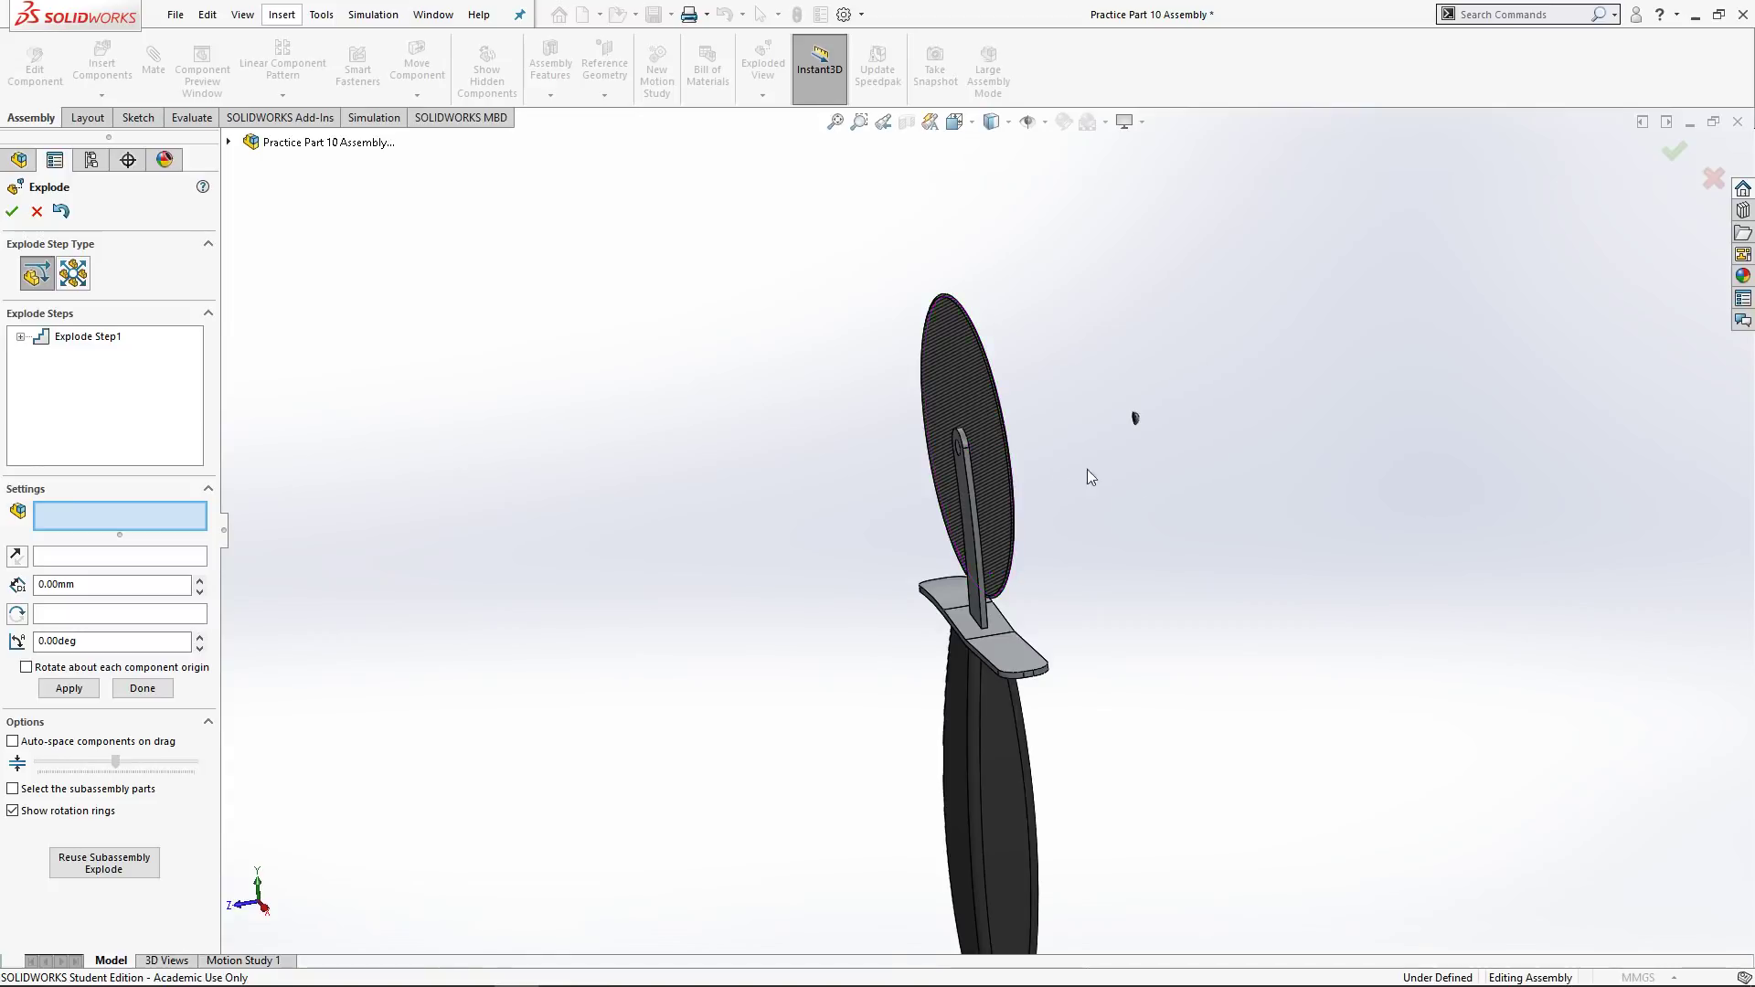
scroll(858, 461, down, 3)
click(877, 453)
drag(830, 469, 438, 525)
Explode the blade wheel a short distance to sit between the handle bracket and the axle cap, and accept the exploded view.
middle_drag(438, 525, 1151, 513)
click(1044, 562)
drag(1150, 513, 1179, 512)
middle_drag(1051, 785, 1108, 683)
key(space)
click(1109, 341)
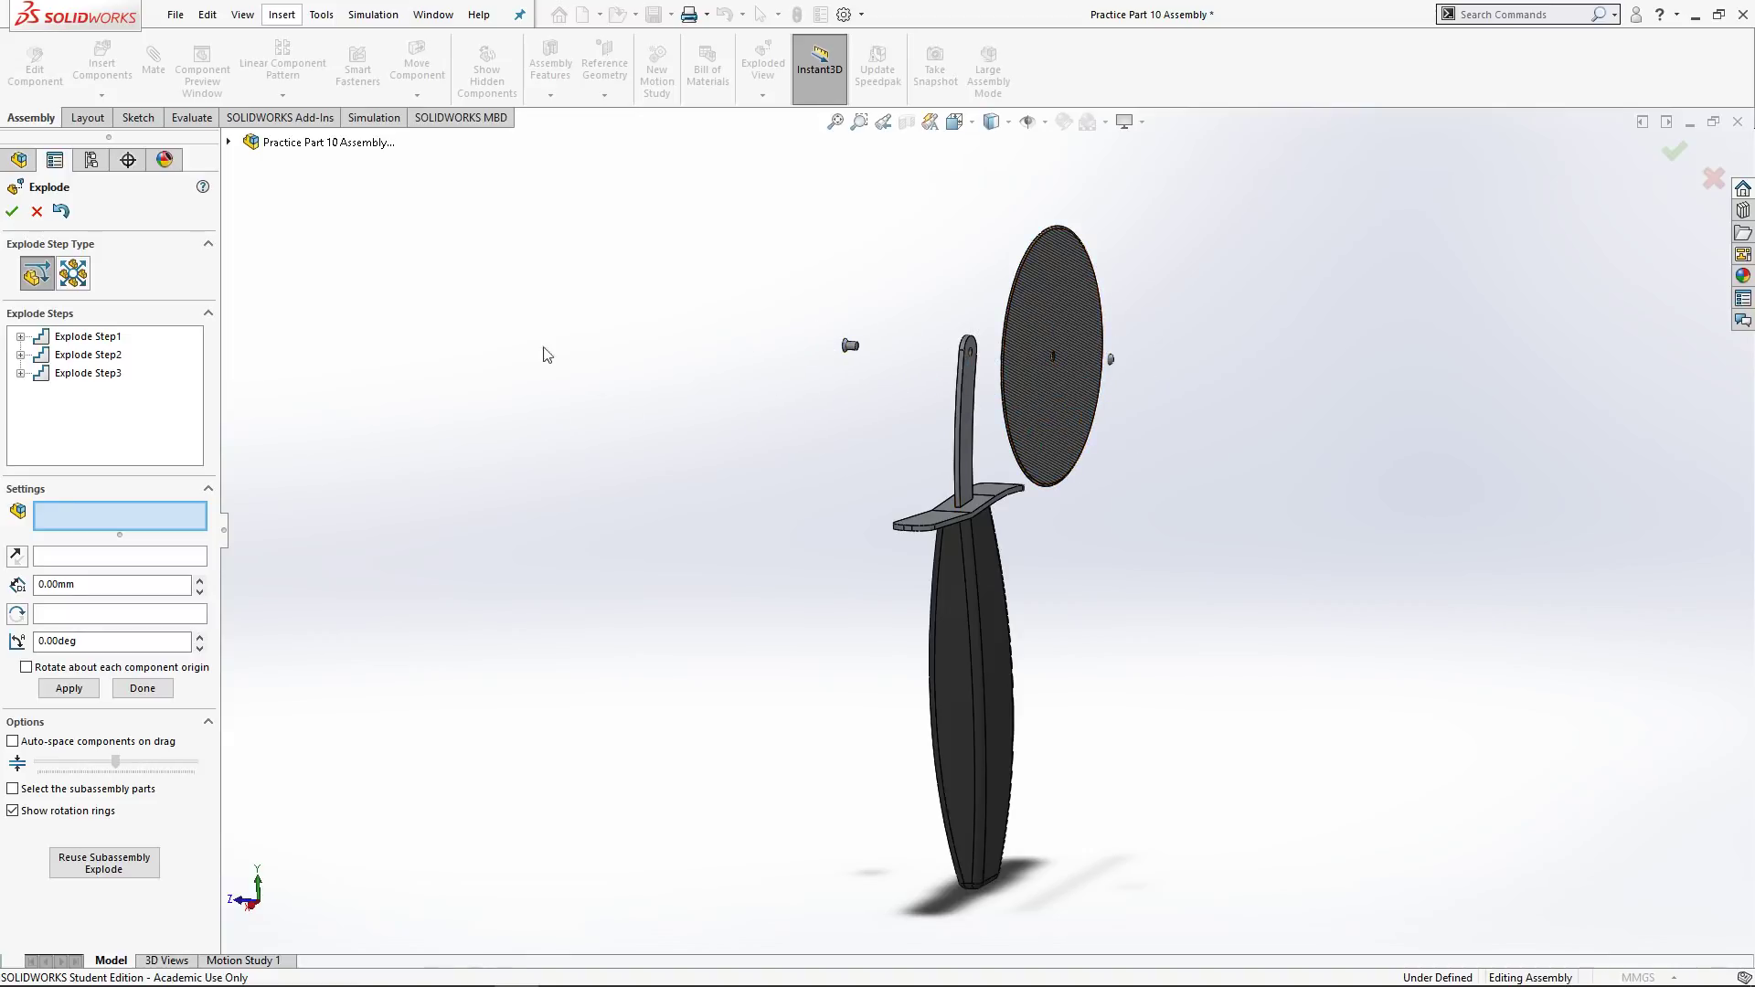
click(12, 211)
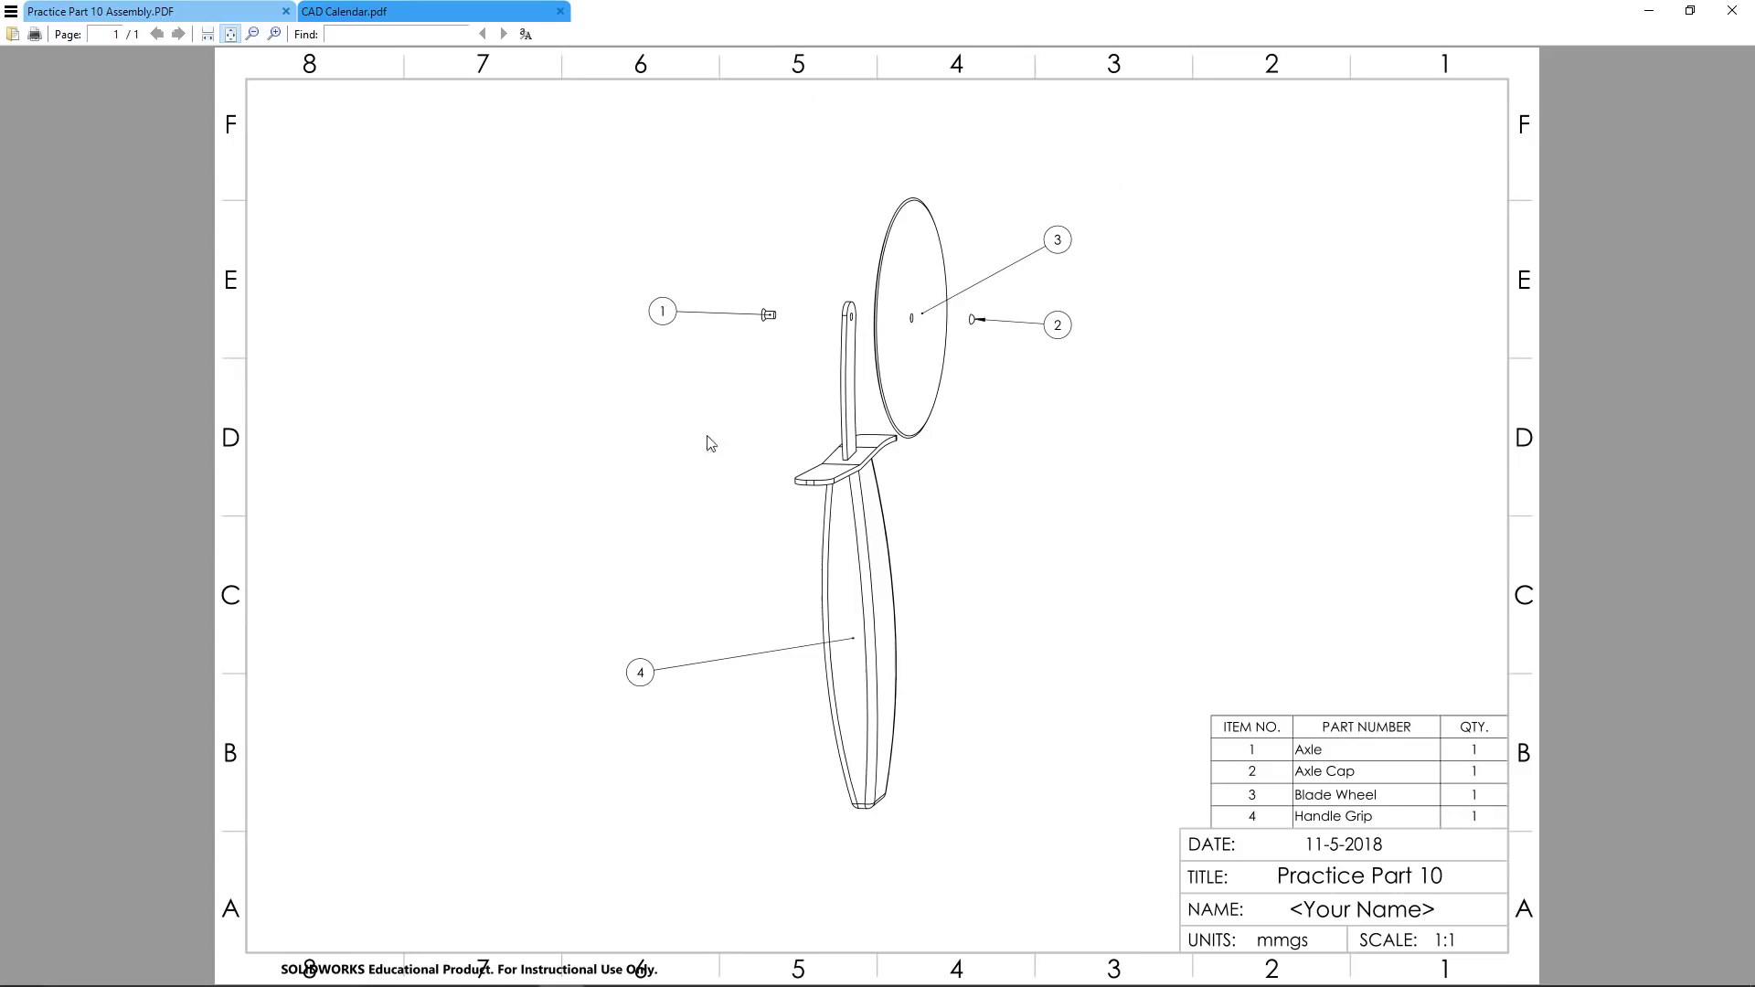
Make a new drawing from the assembly, declining to open the existing drawing with the same name.
key(alt+Tab)
click(174, 14)
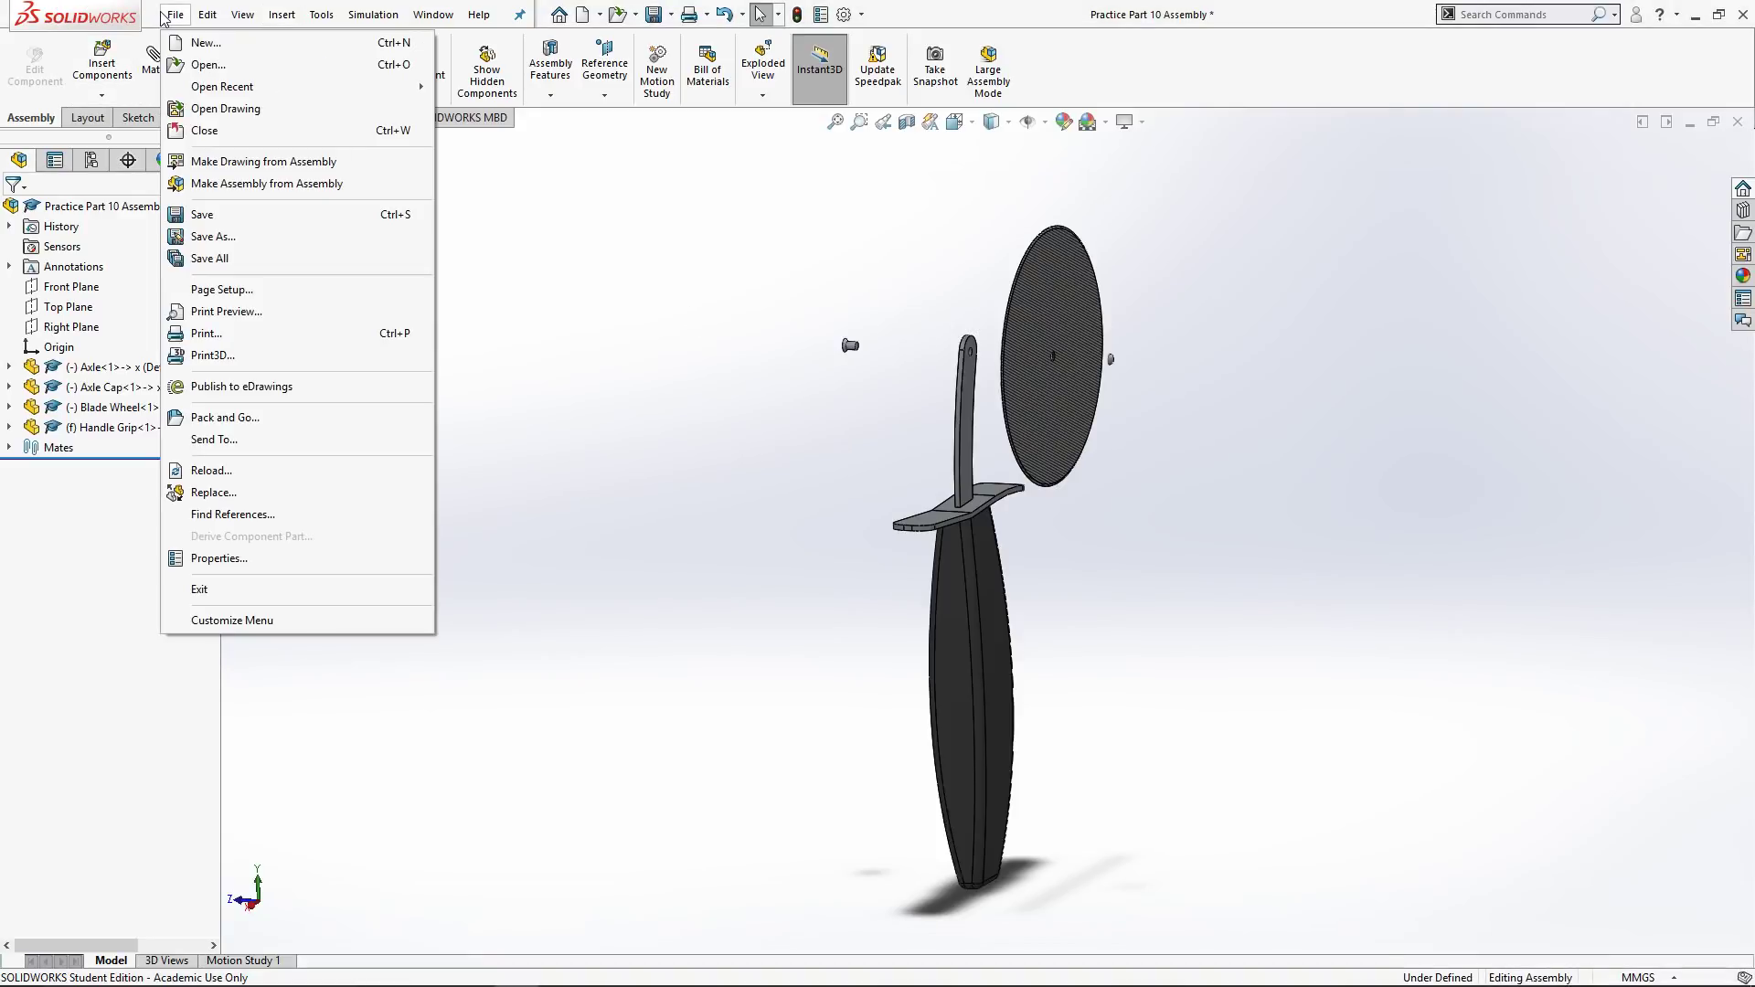
click(309, 162)
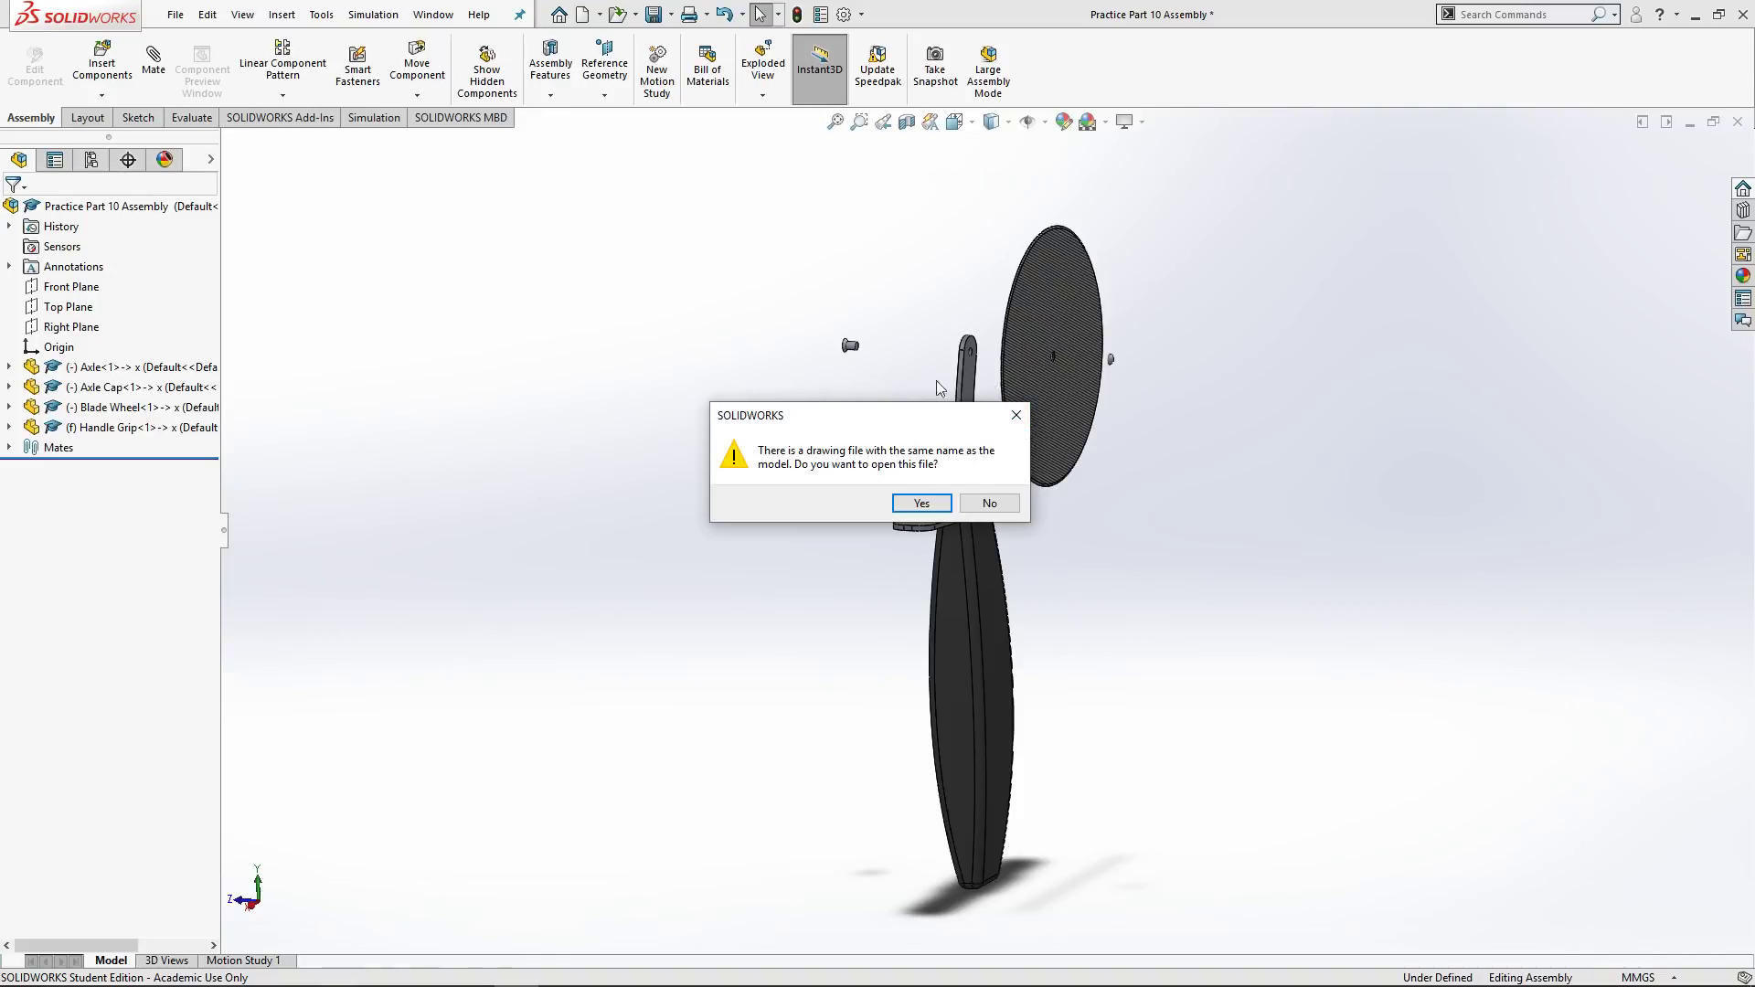
click(993, 495)
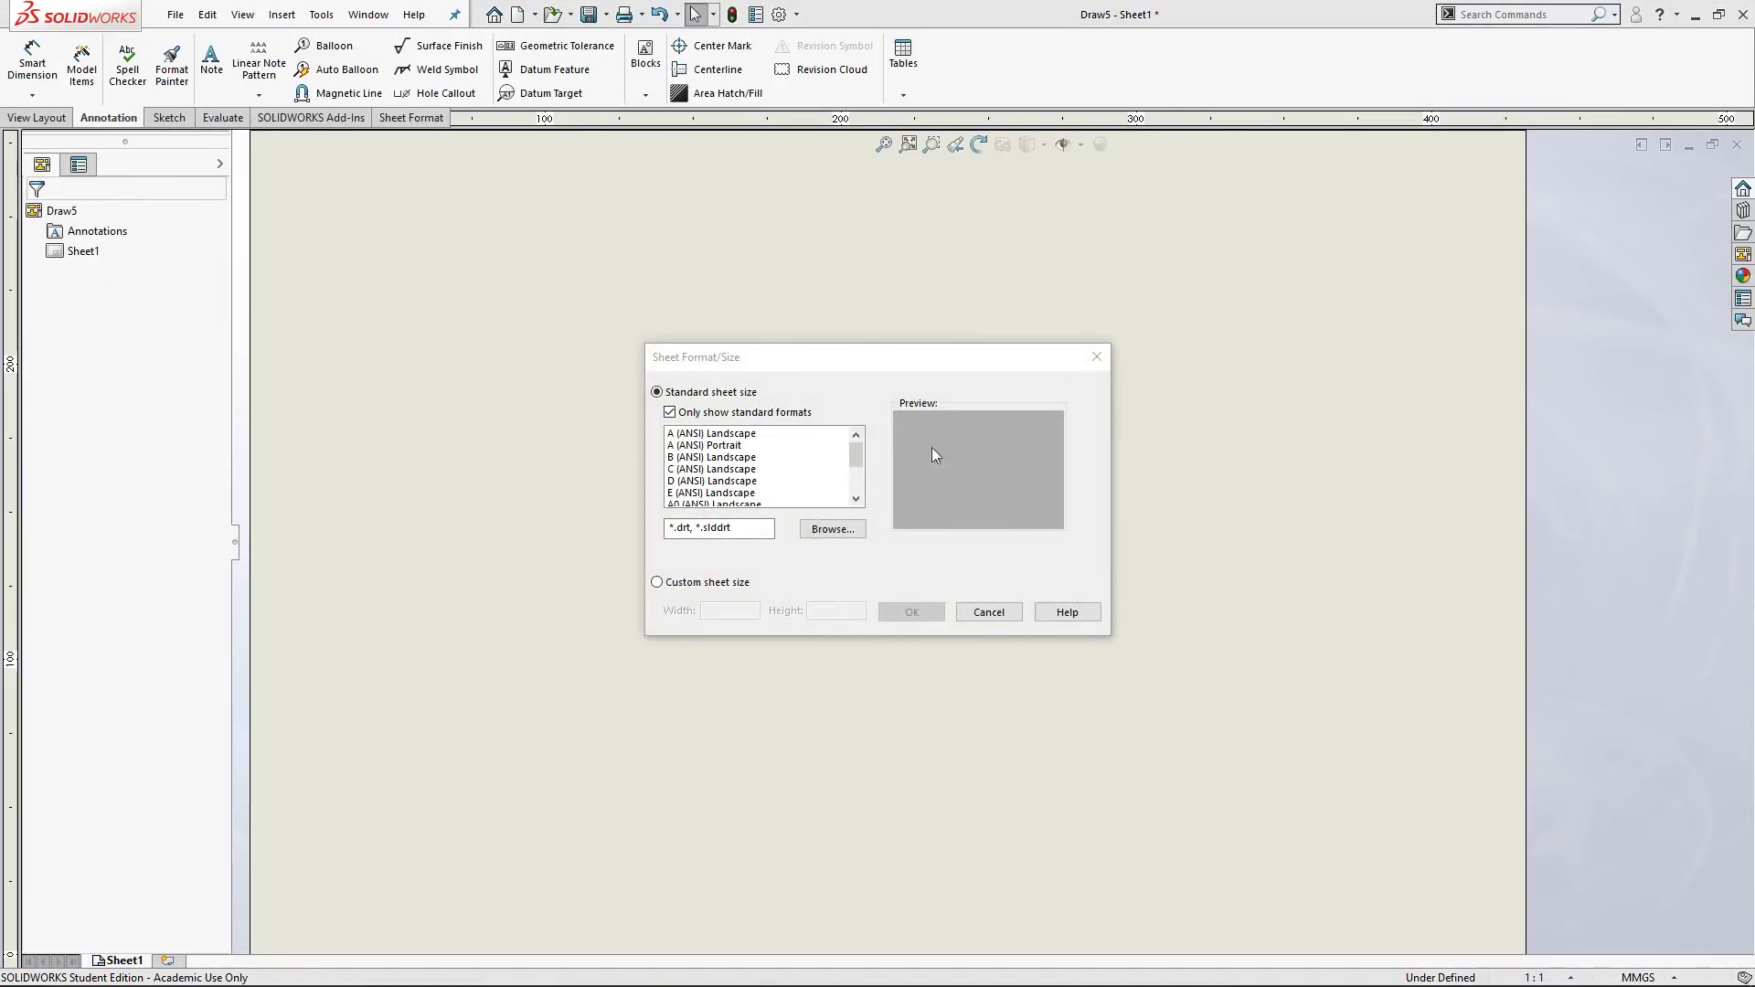
Load the custom sheet format file from the Downloads folder and apply it to the new drawing sheet.
scroll(799, 492, down, 2)
click(833, 529)
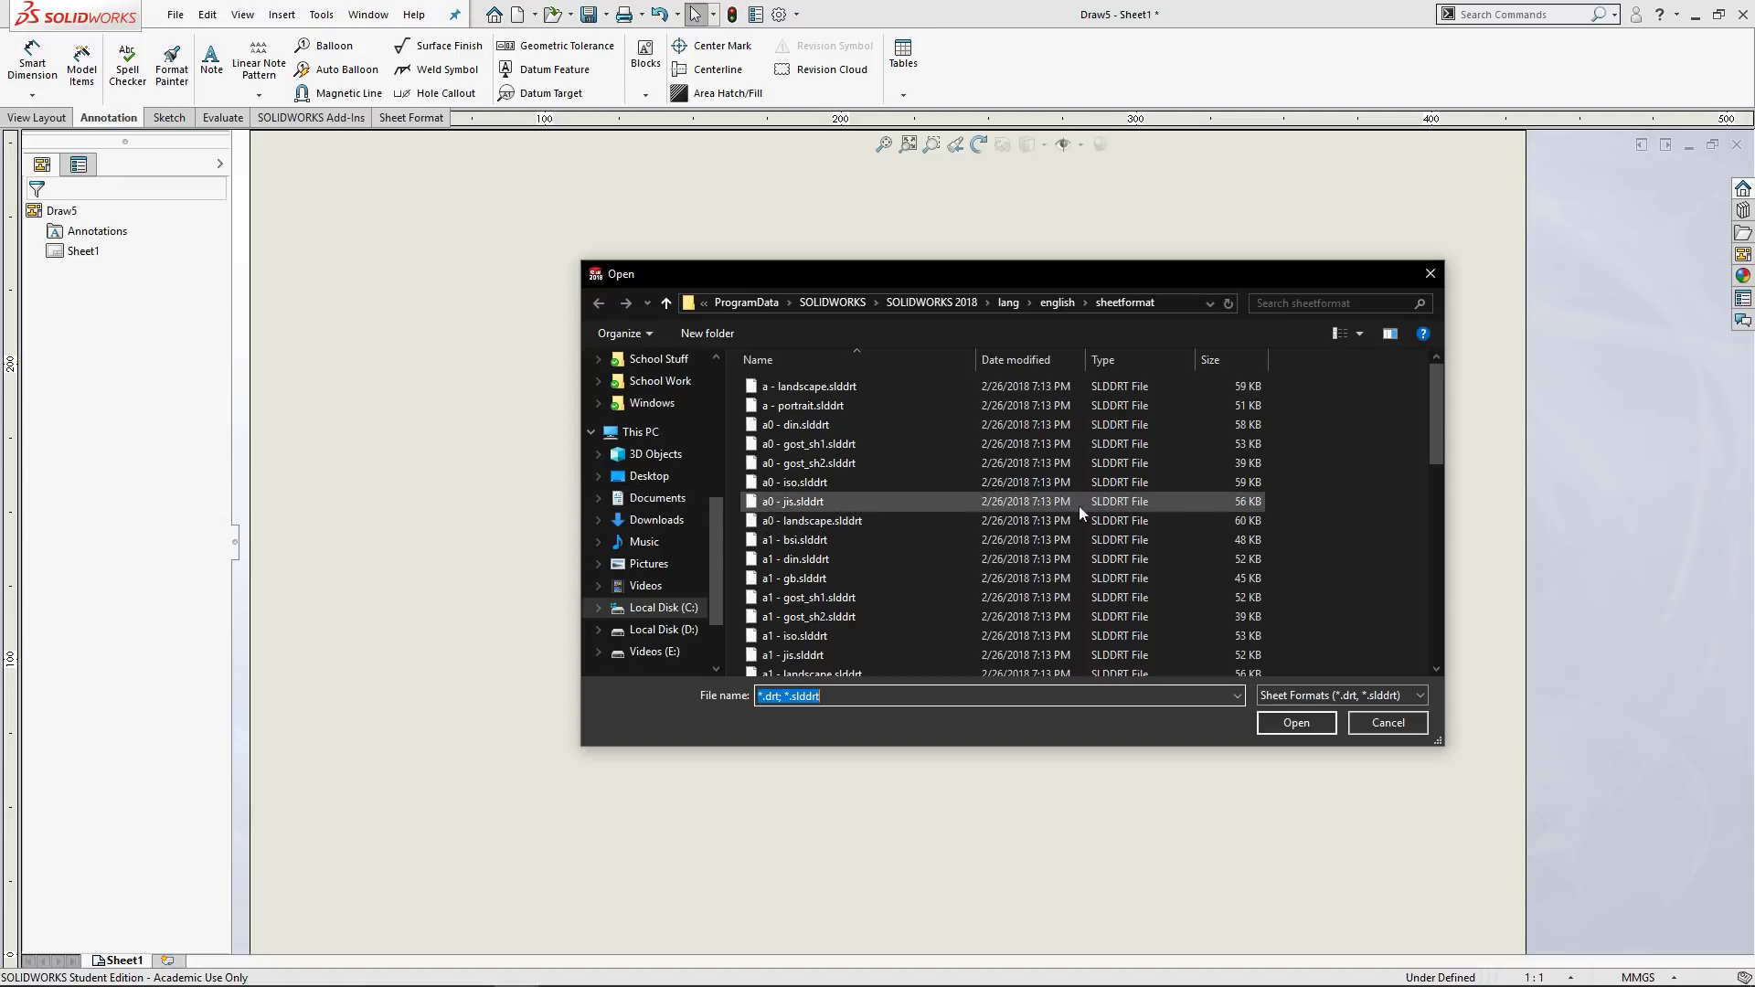
scroll(700, 519, up, 8)
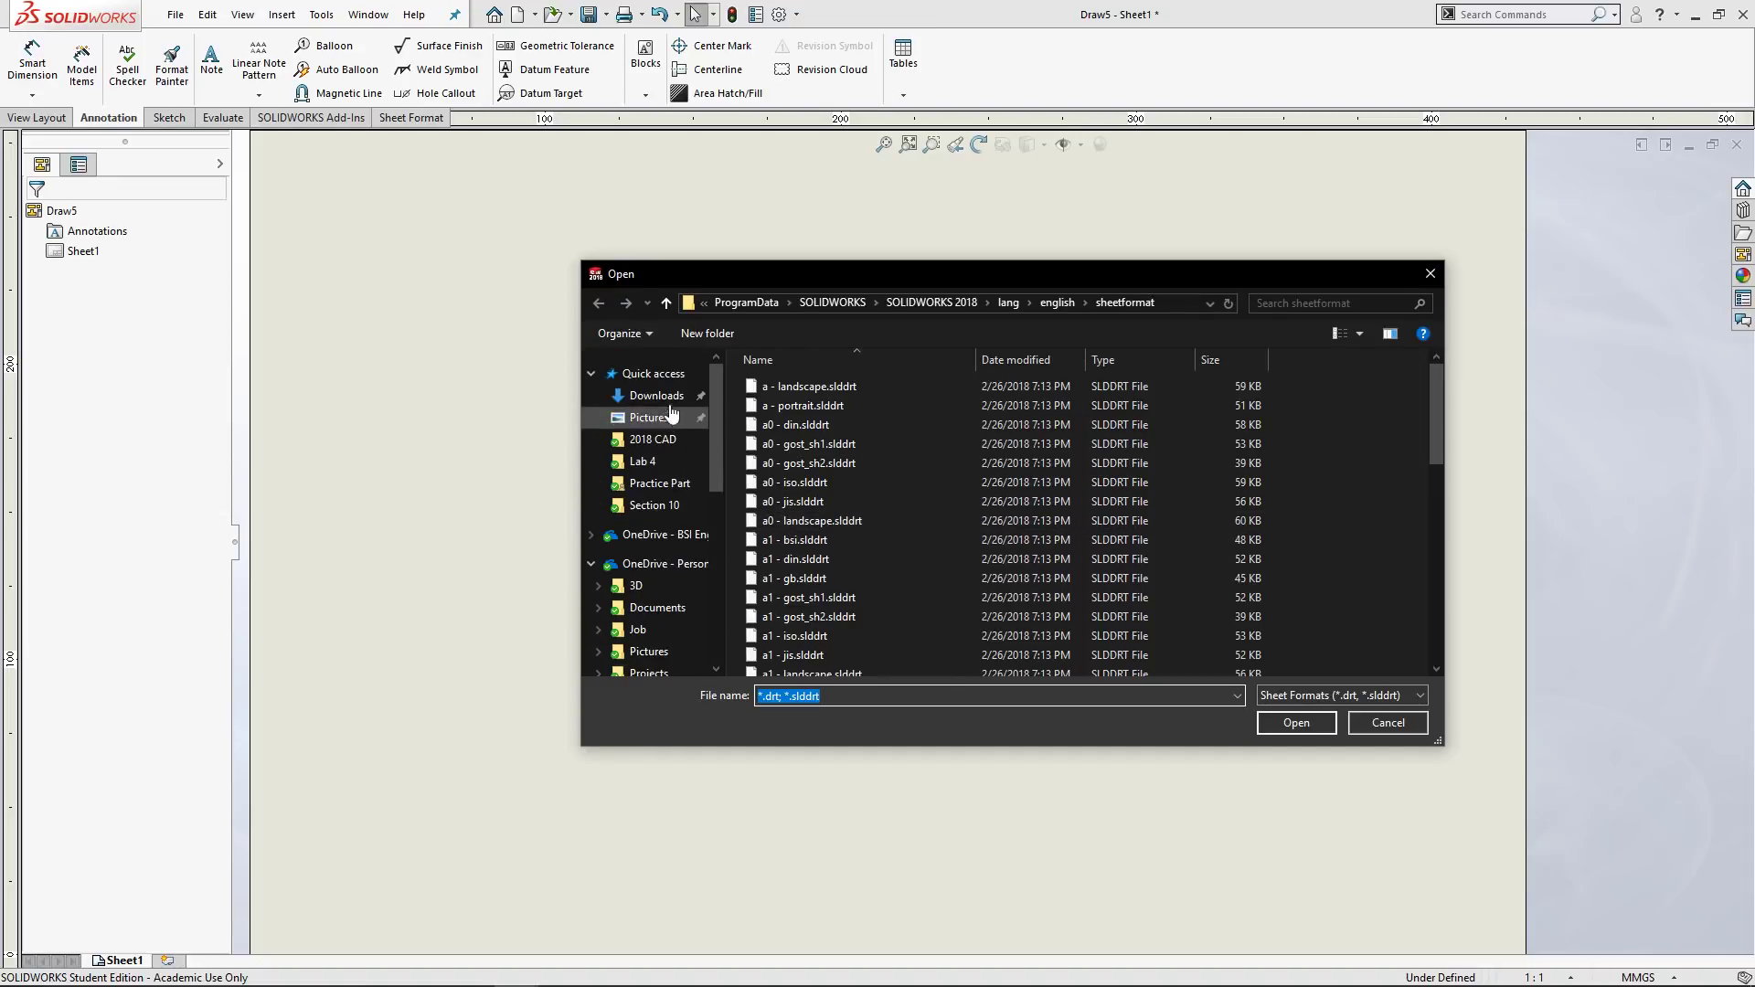
click(659, 395)
double_click(849, 388)
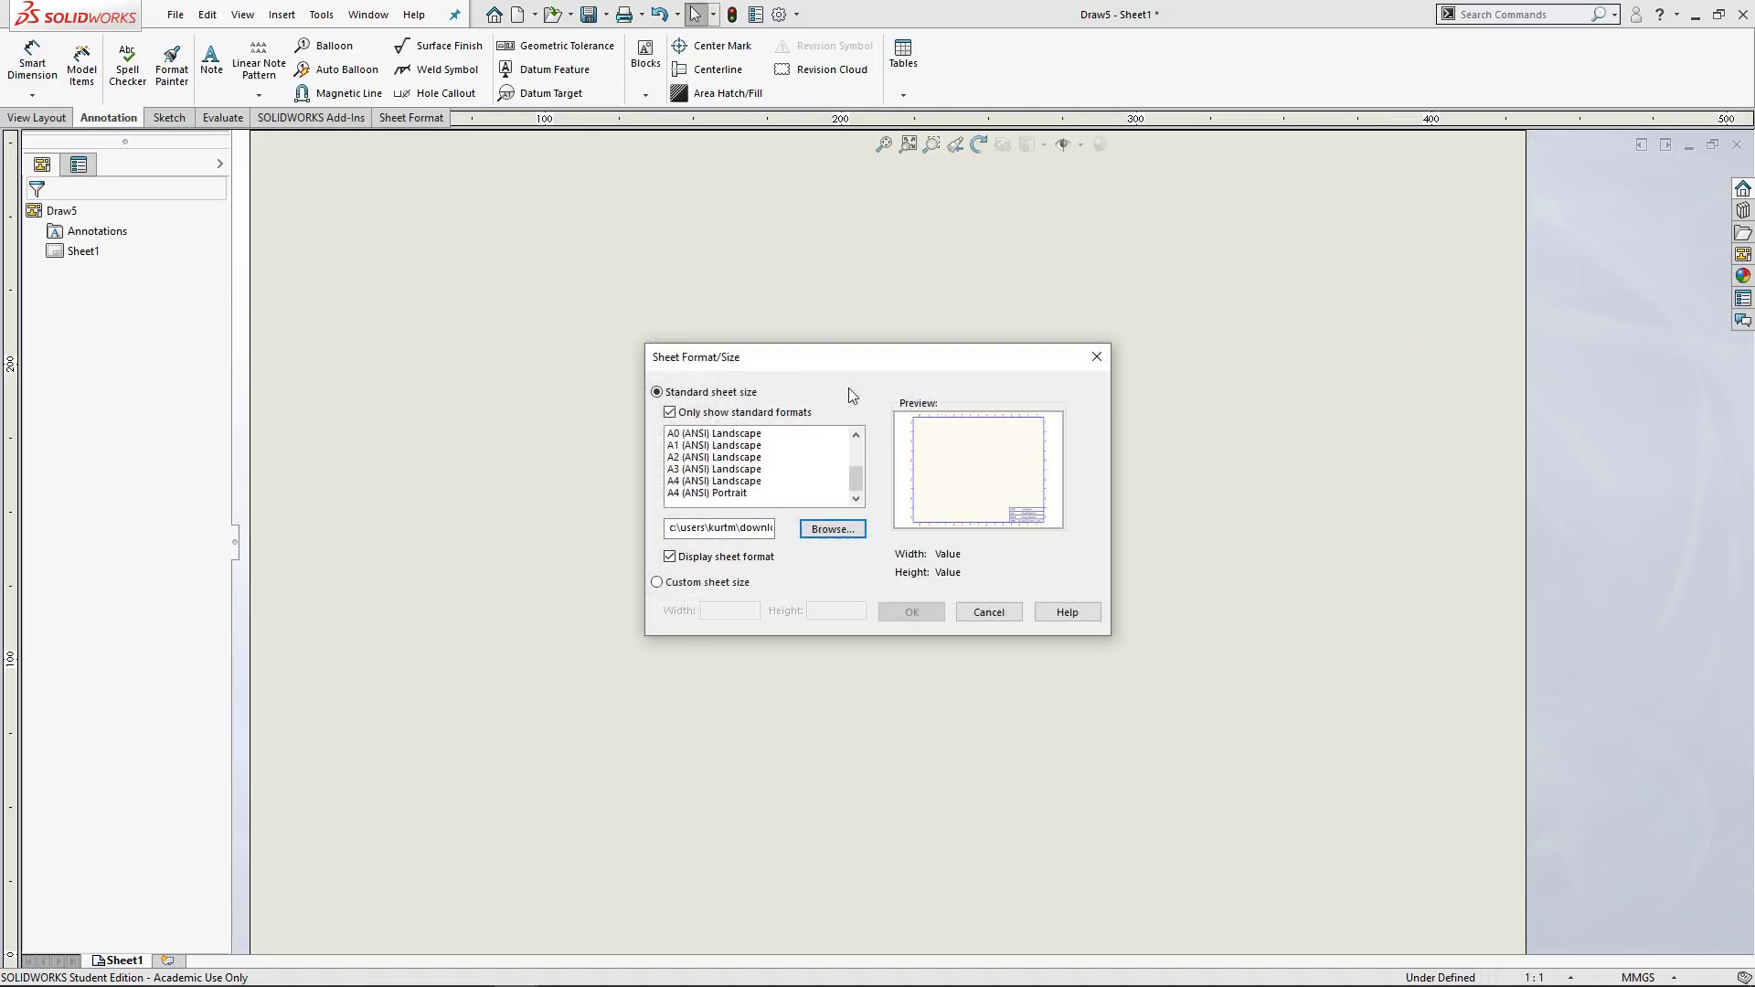
click(911, 611)
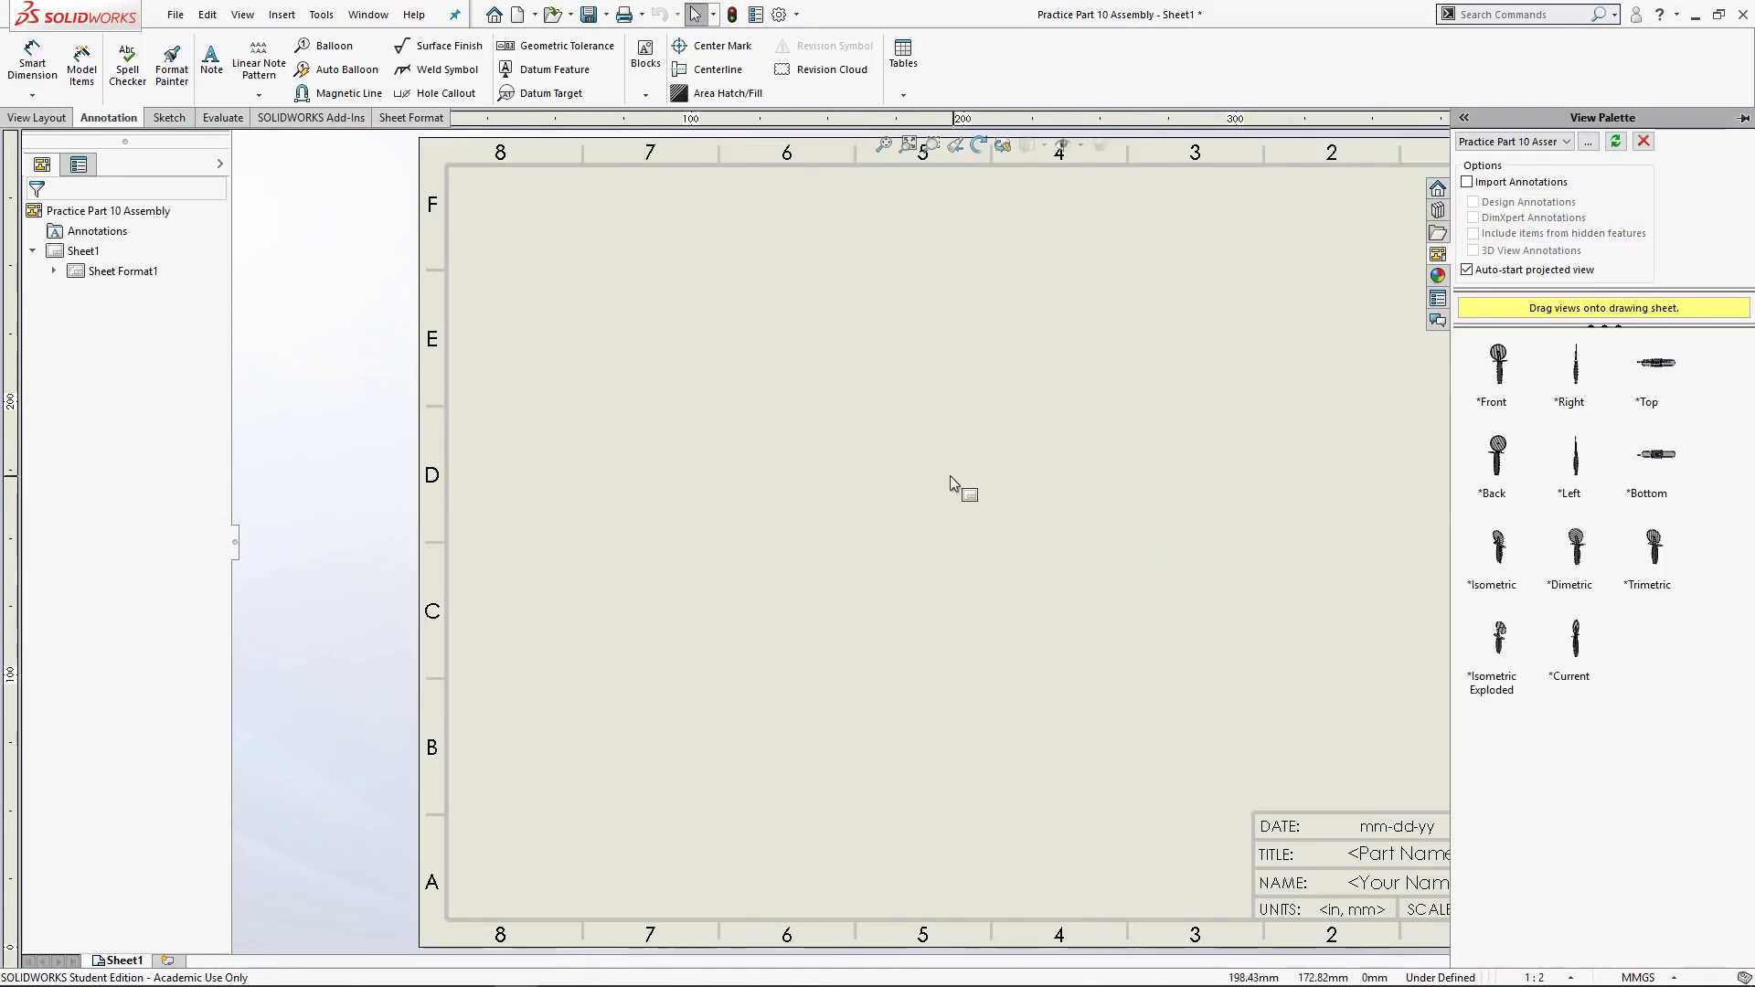
Place the assembly's Current view near the middle of the drawing sheet, following the reference PDF.
scroll(1097, 467, up, 3)
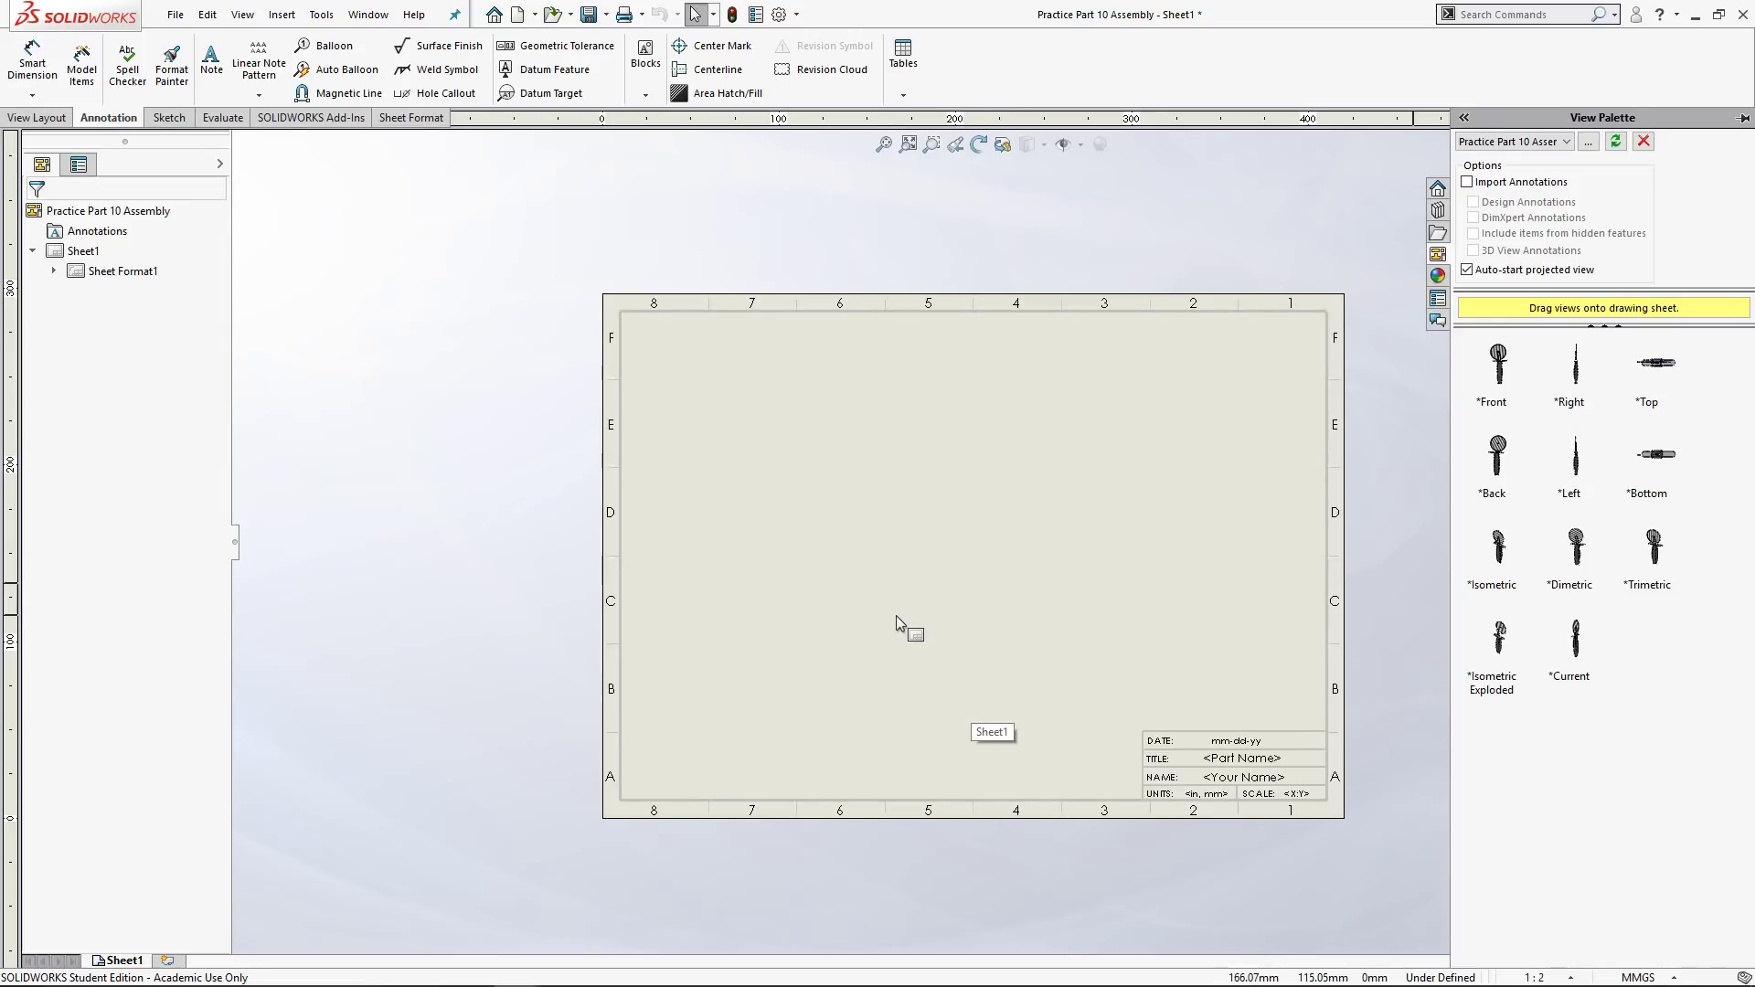
key(alt+Tab)
key(alt+Tab)
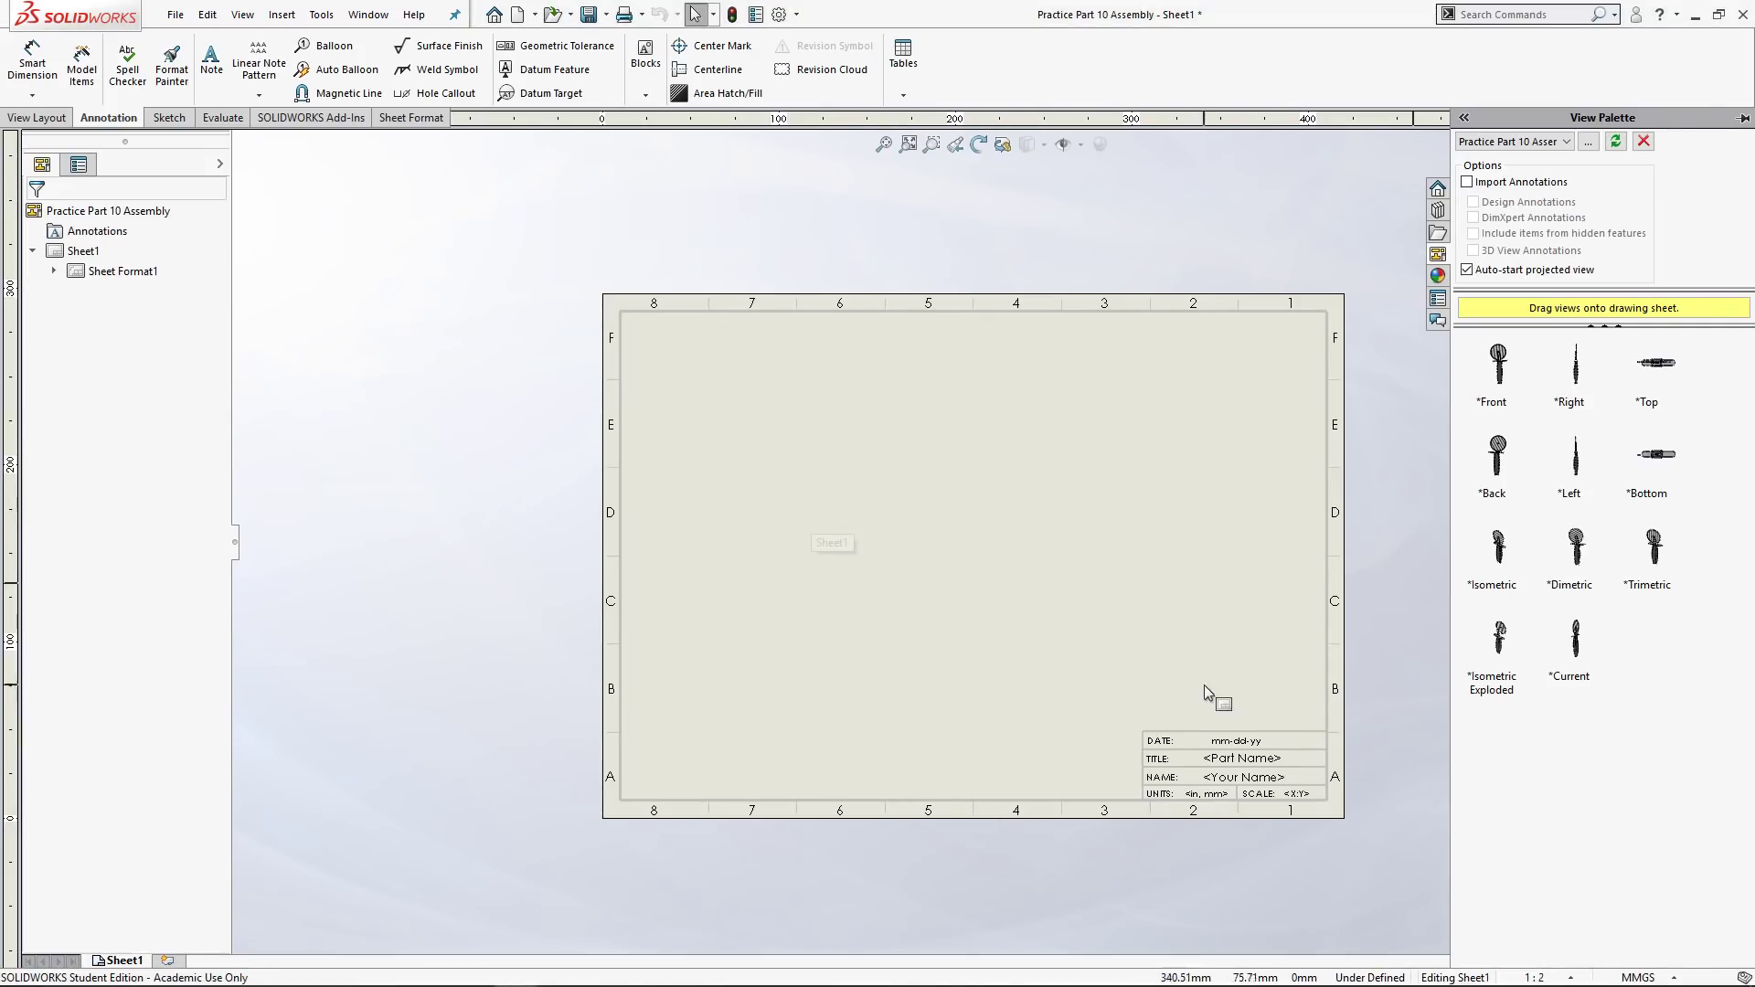
mouse_move(1576, 640)
mouse_down()
mouse_move(929, 572)
mouse_move(979, 536)
mouse_up()
scroll(982, 529, down, 1)
scroll(985, 536, down, 2)
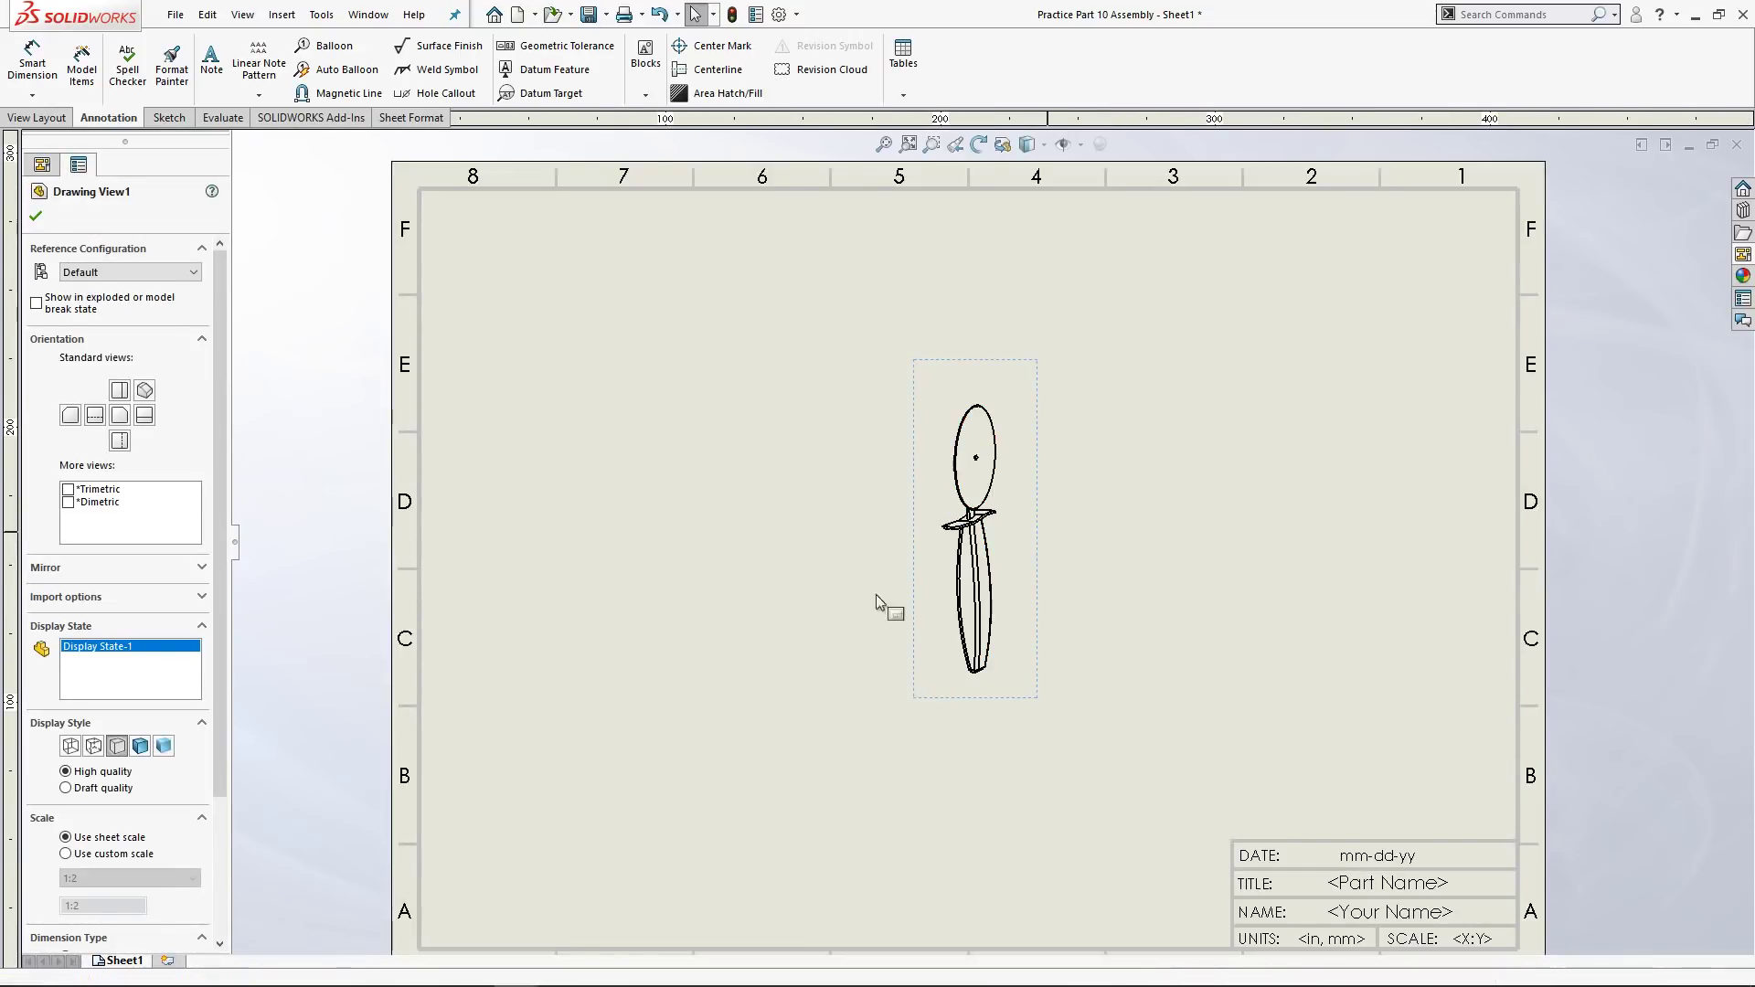
click(1114, 573)
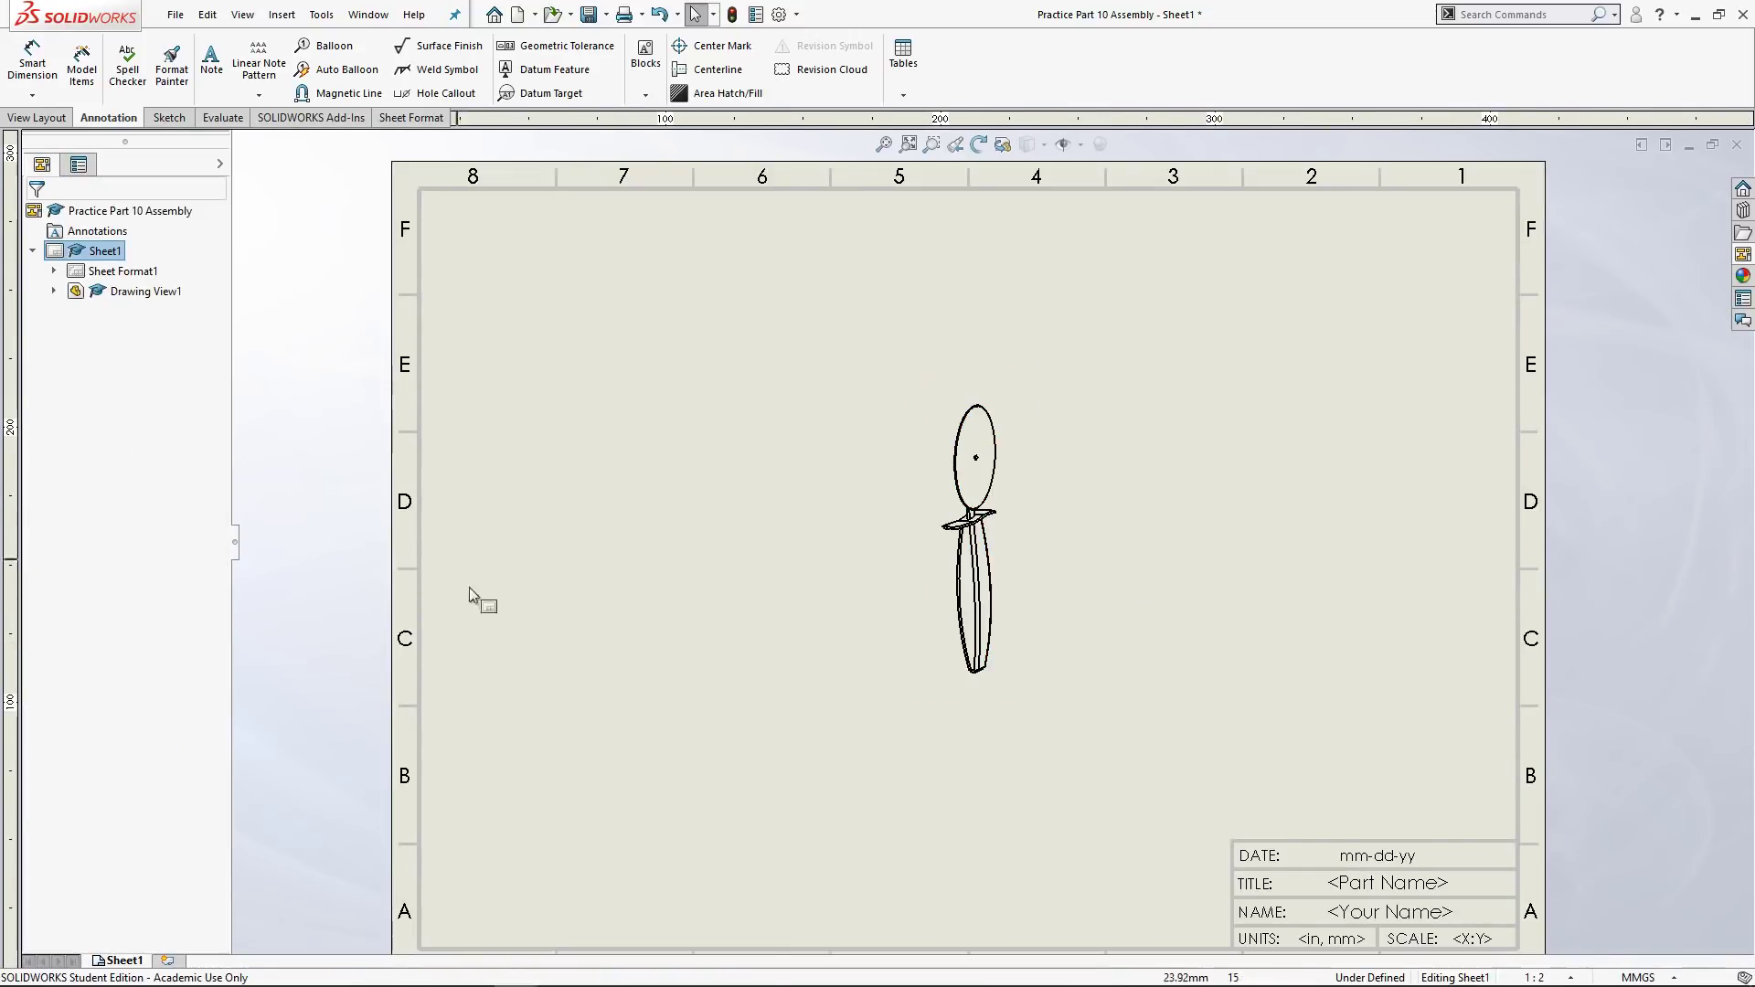
Check the exploded assembly's orientation in the model window against the reference PDF and return to the drawing sheet.
key(alt+Tab)
key(alt+Tab)
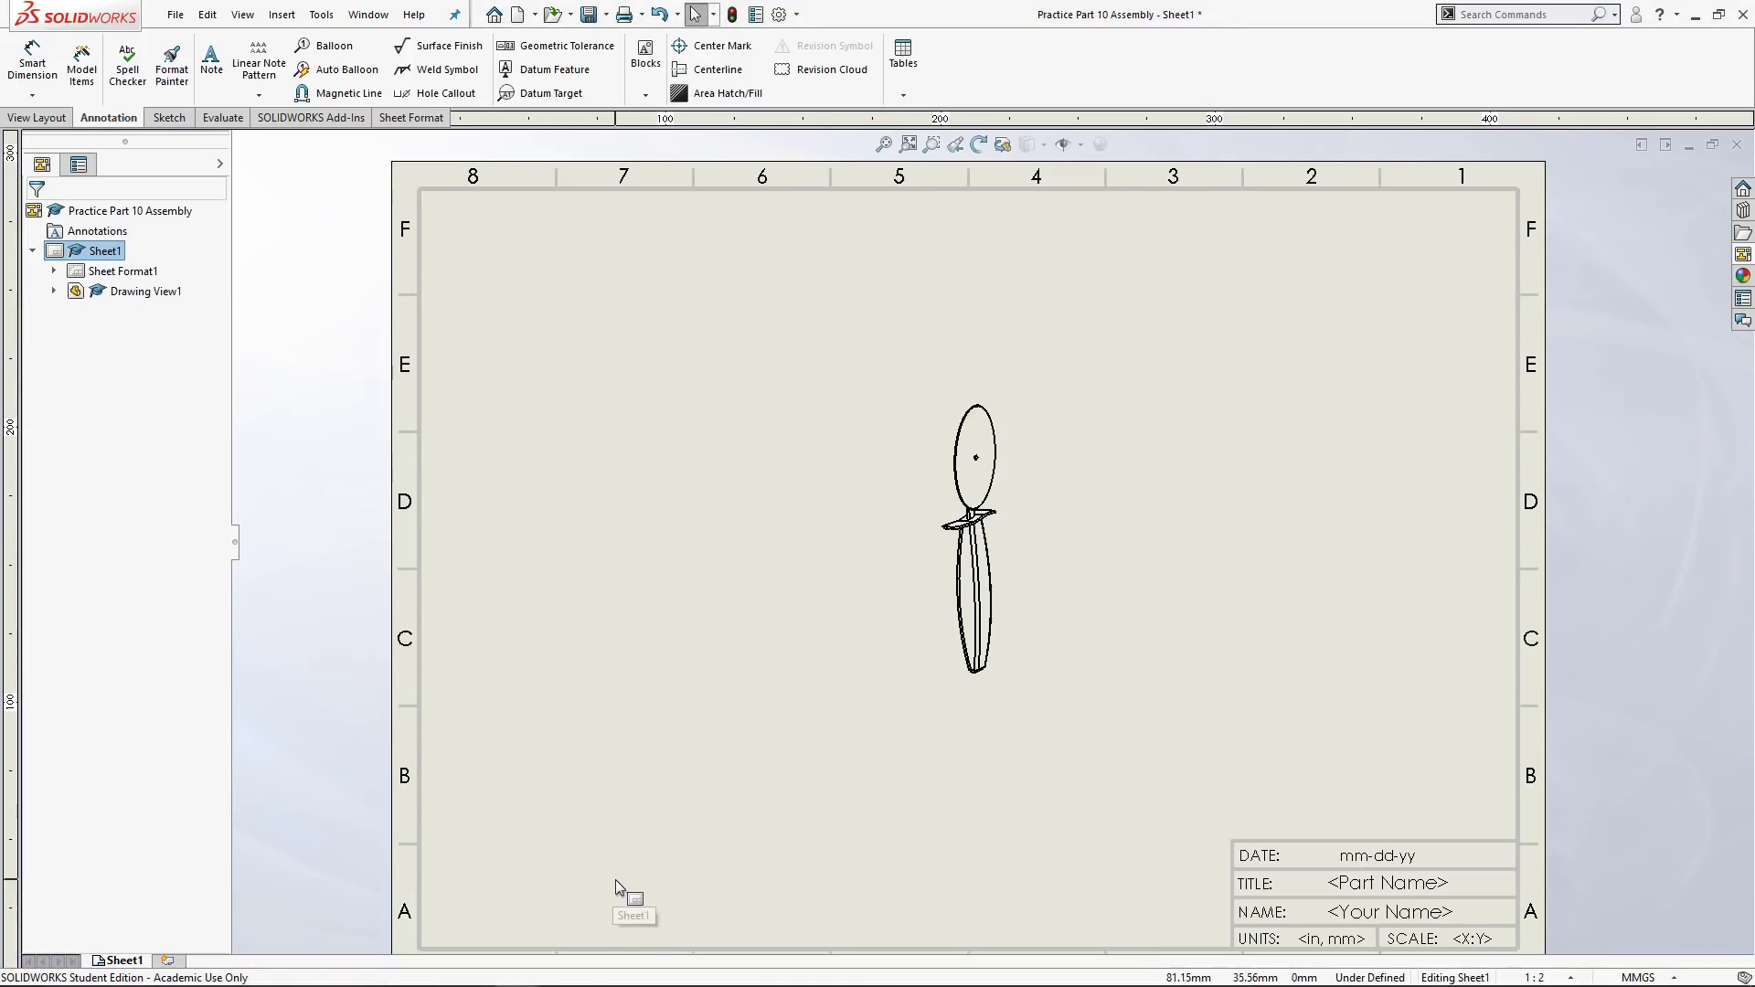
click(369, 14)
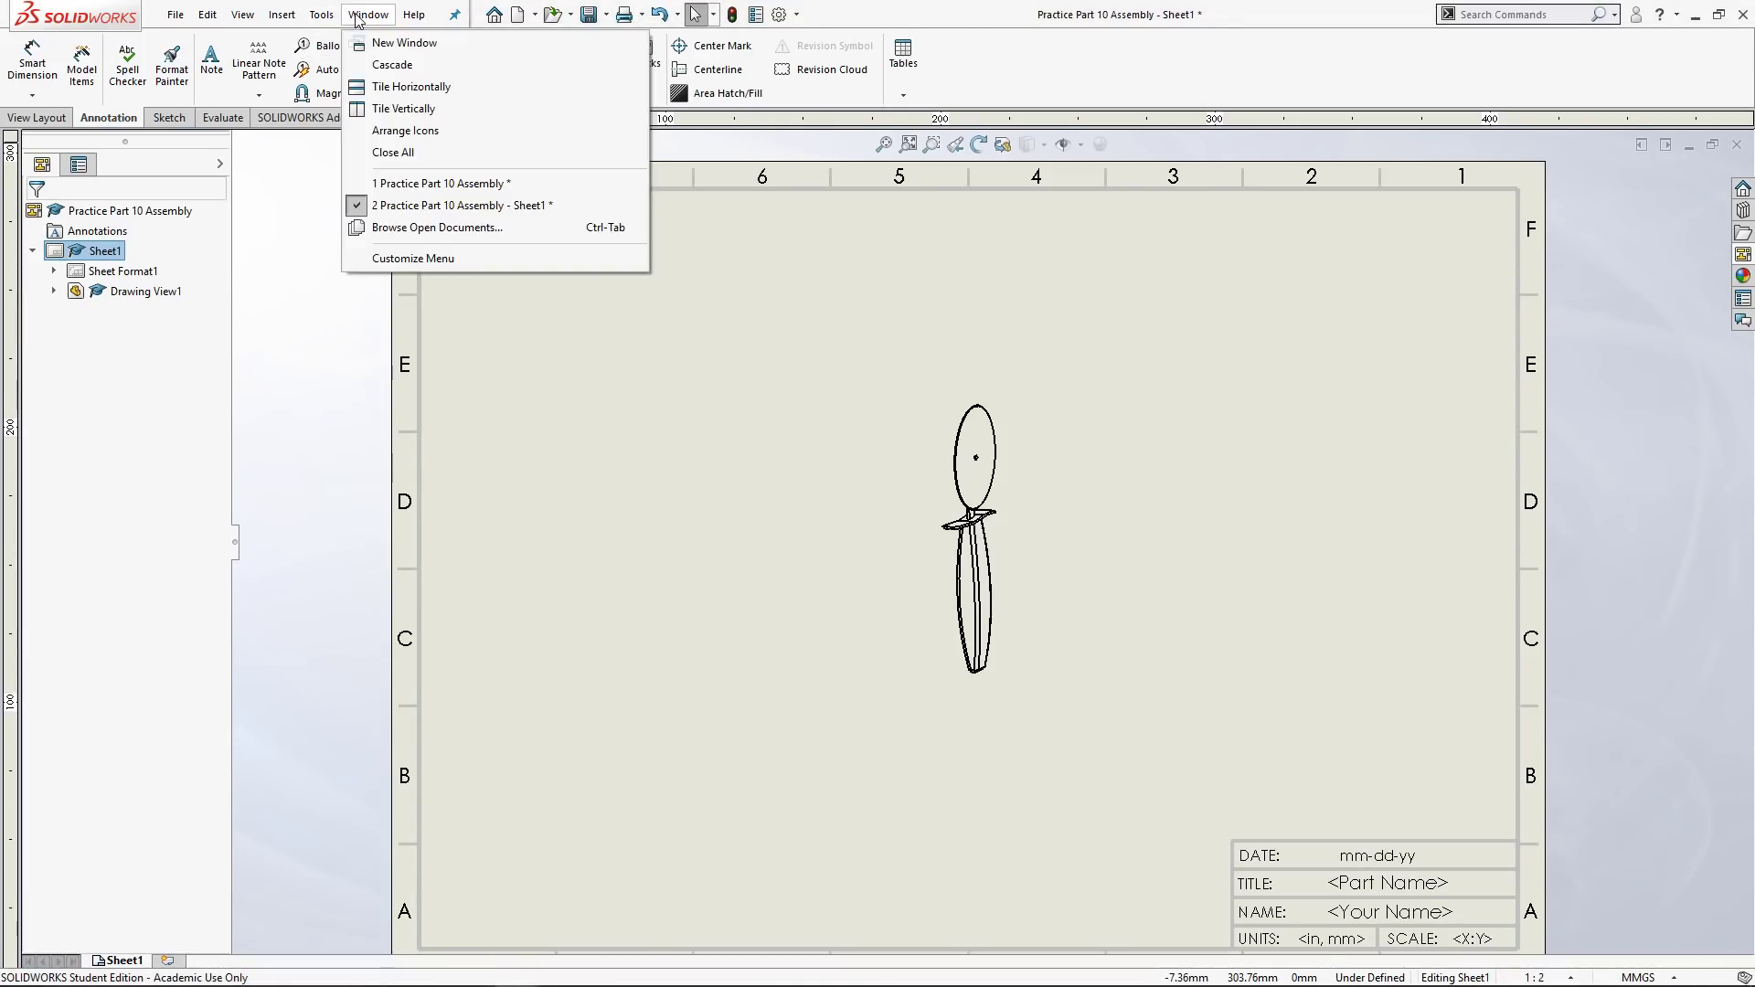
click(448, 186)
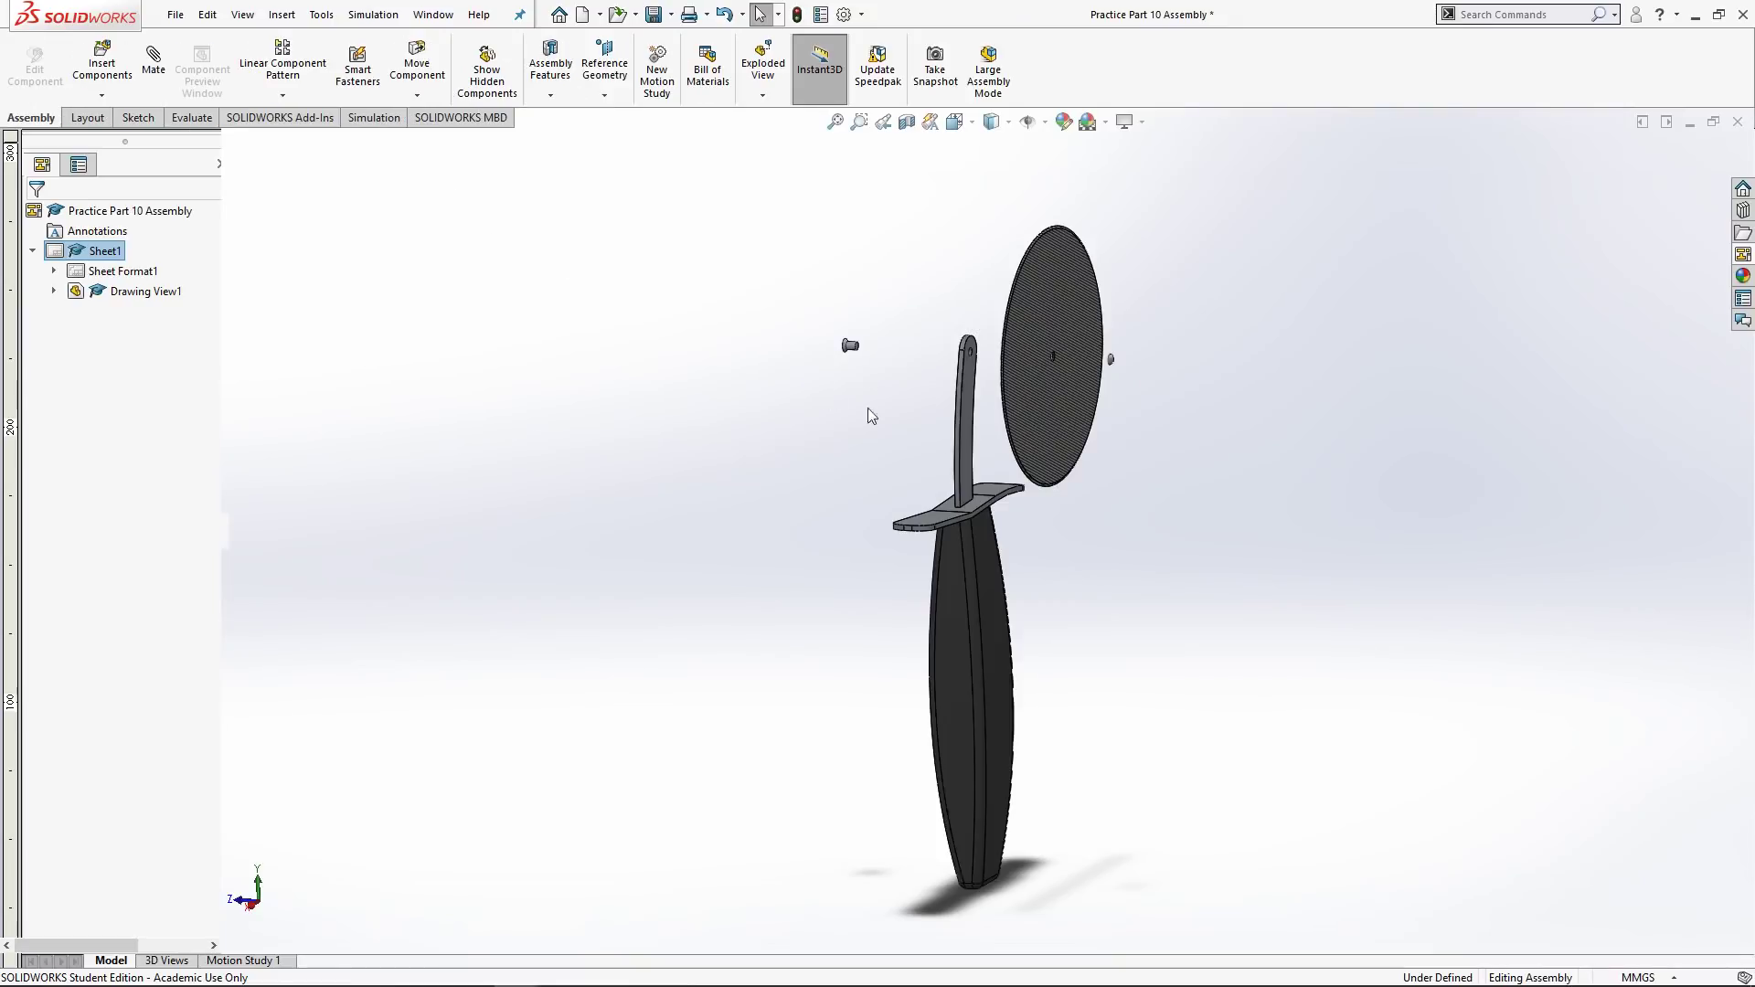
mouse_move(814, 708)
middle_down()
mouse_move(780, 690)
mouse_move(790, 700)
middle_up()
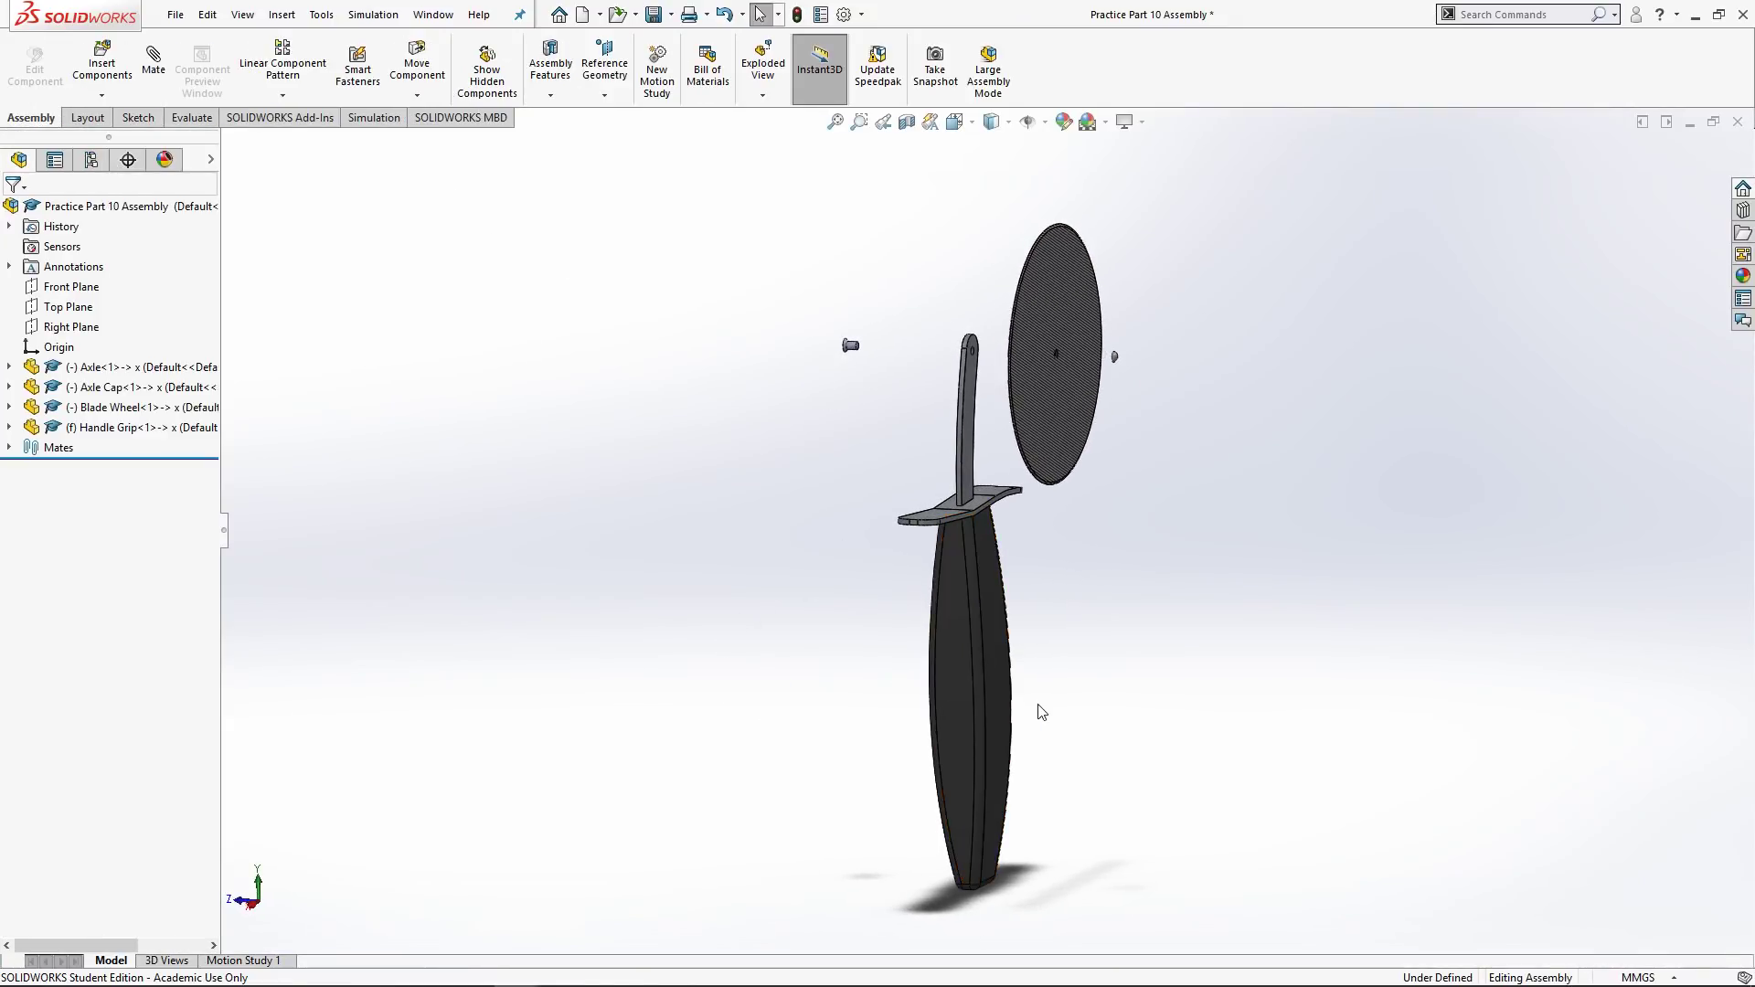
middle_drag(1049, 712, 1047, 708)
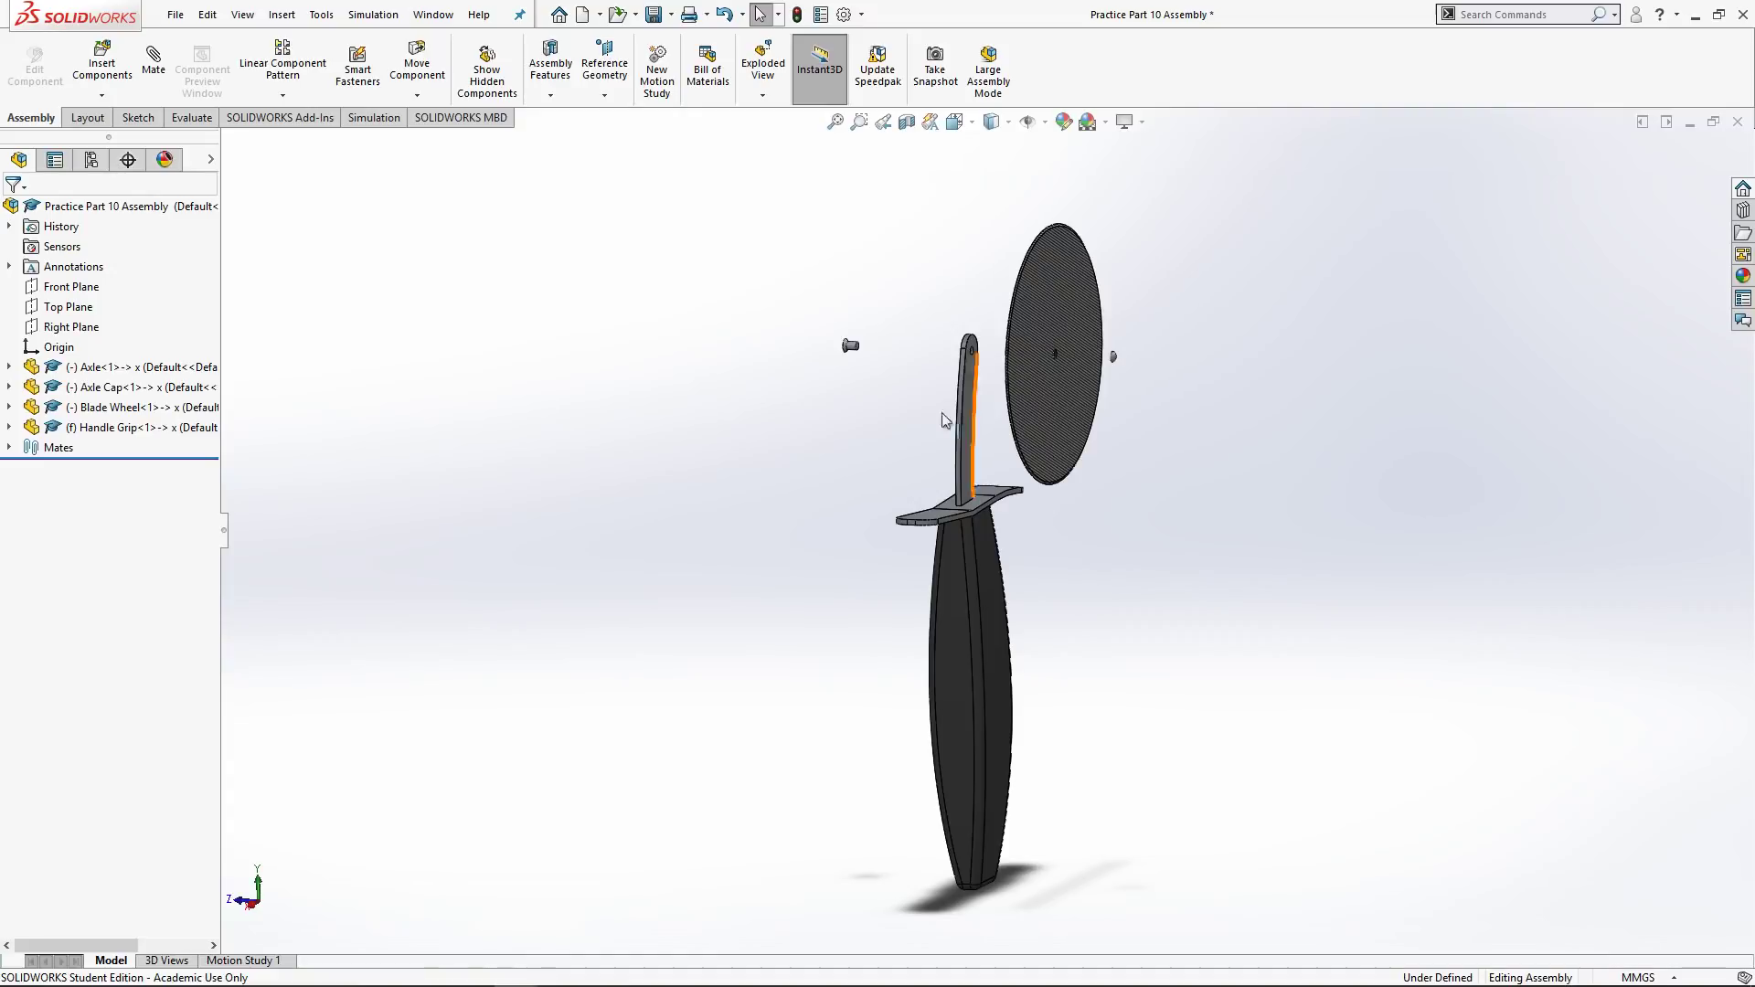
click(435, 14)
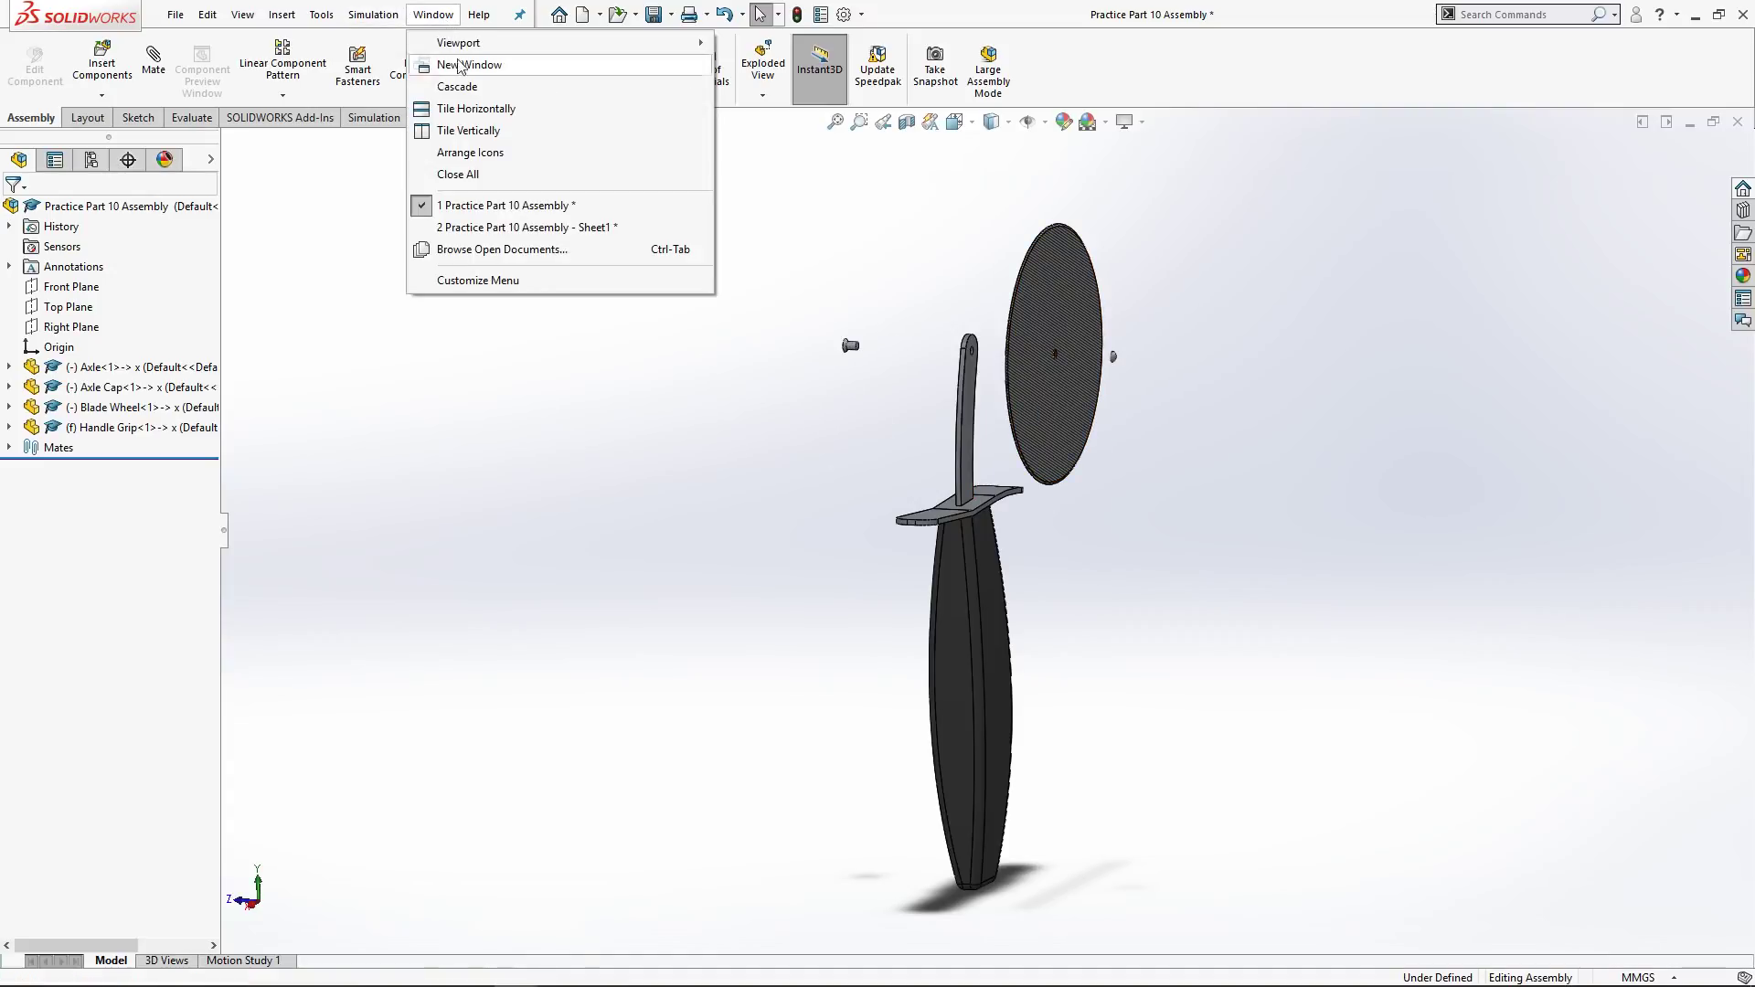
click(681, 227)
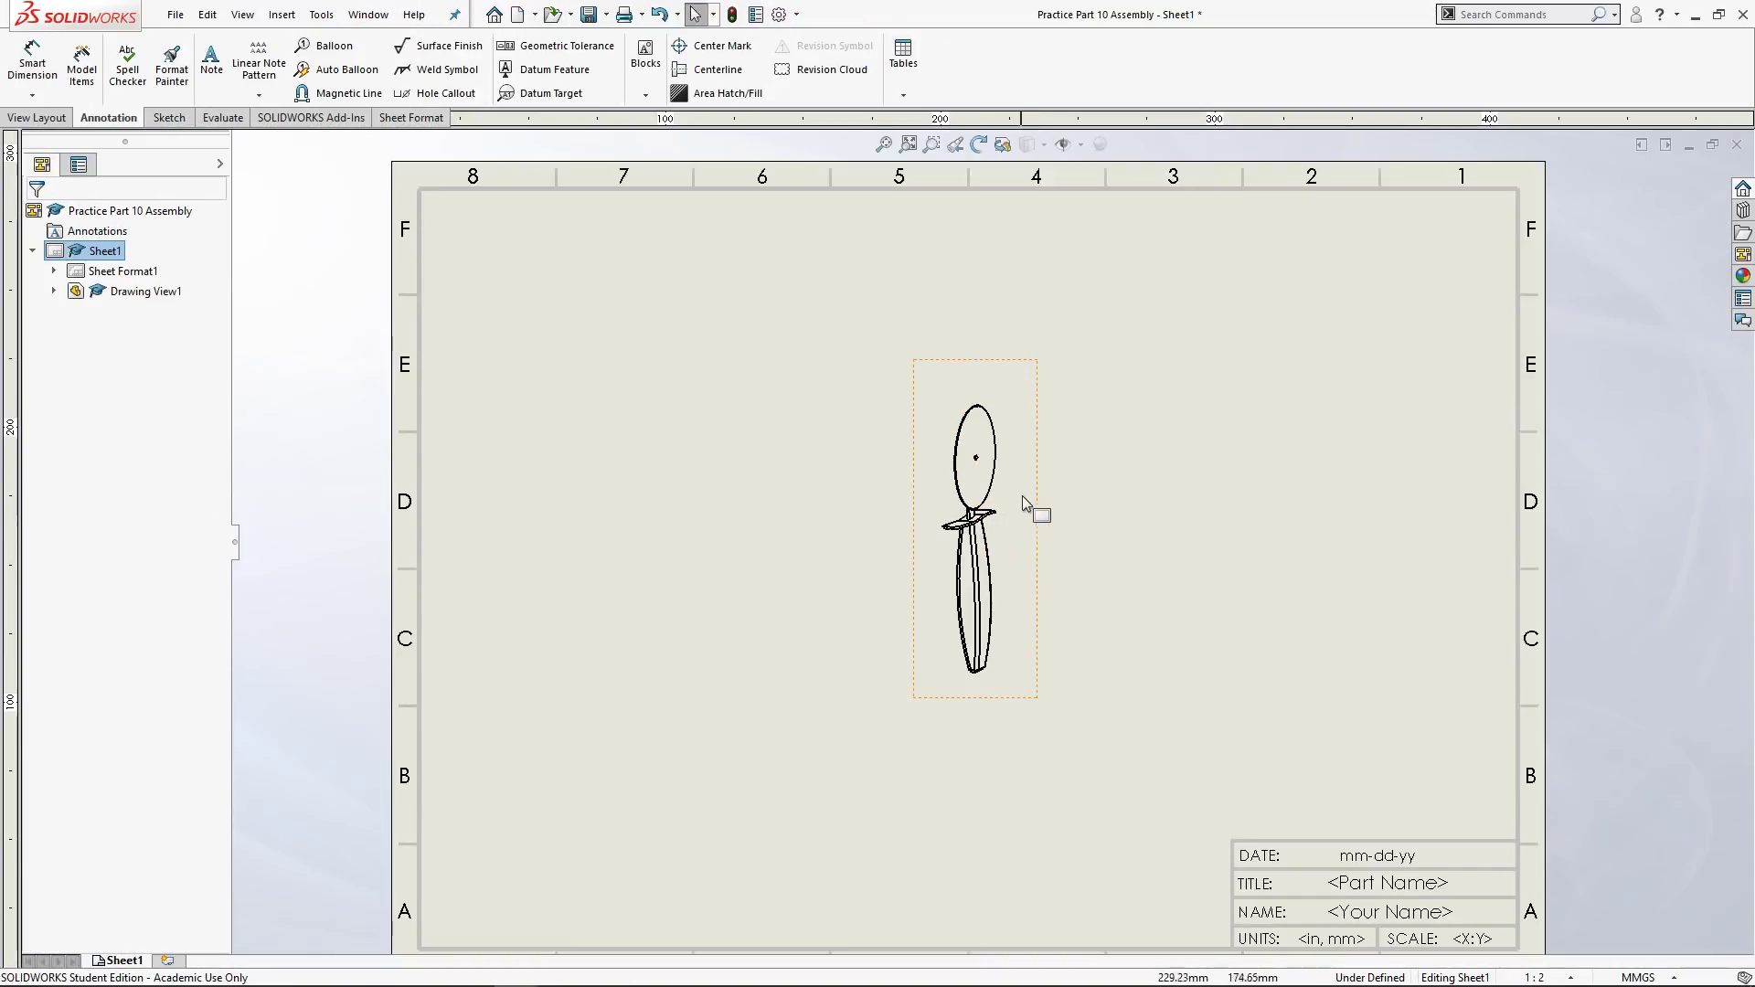
click(1042, 483)
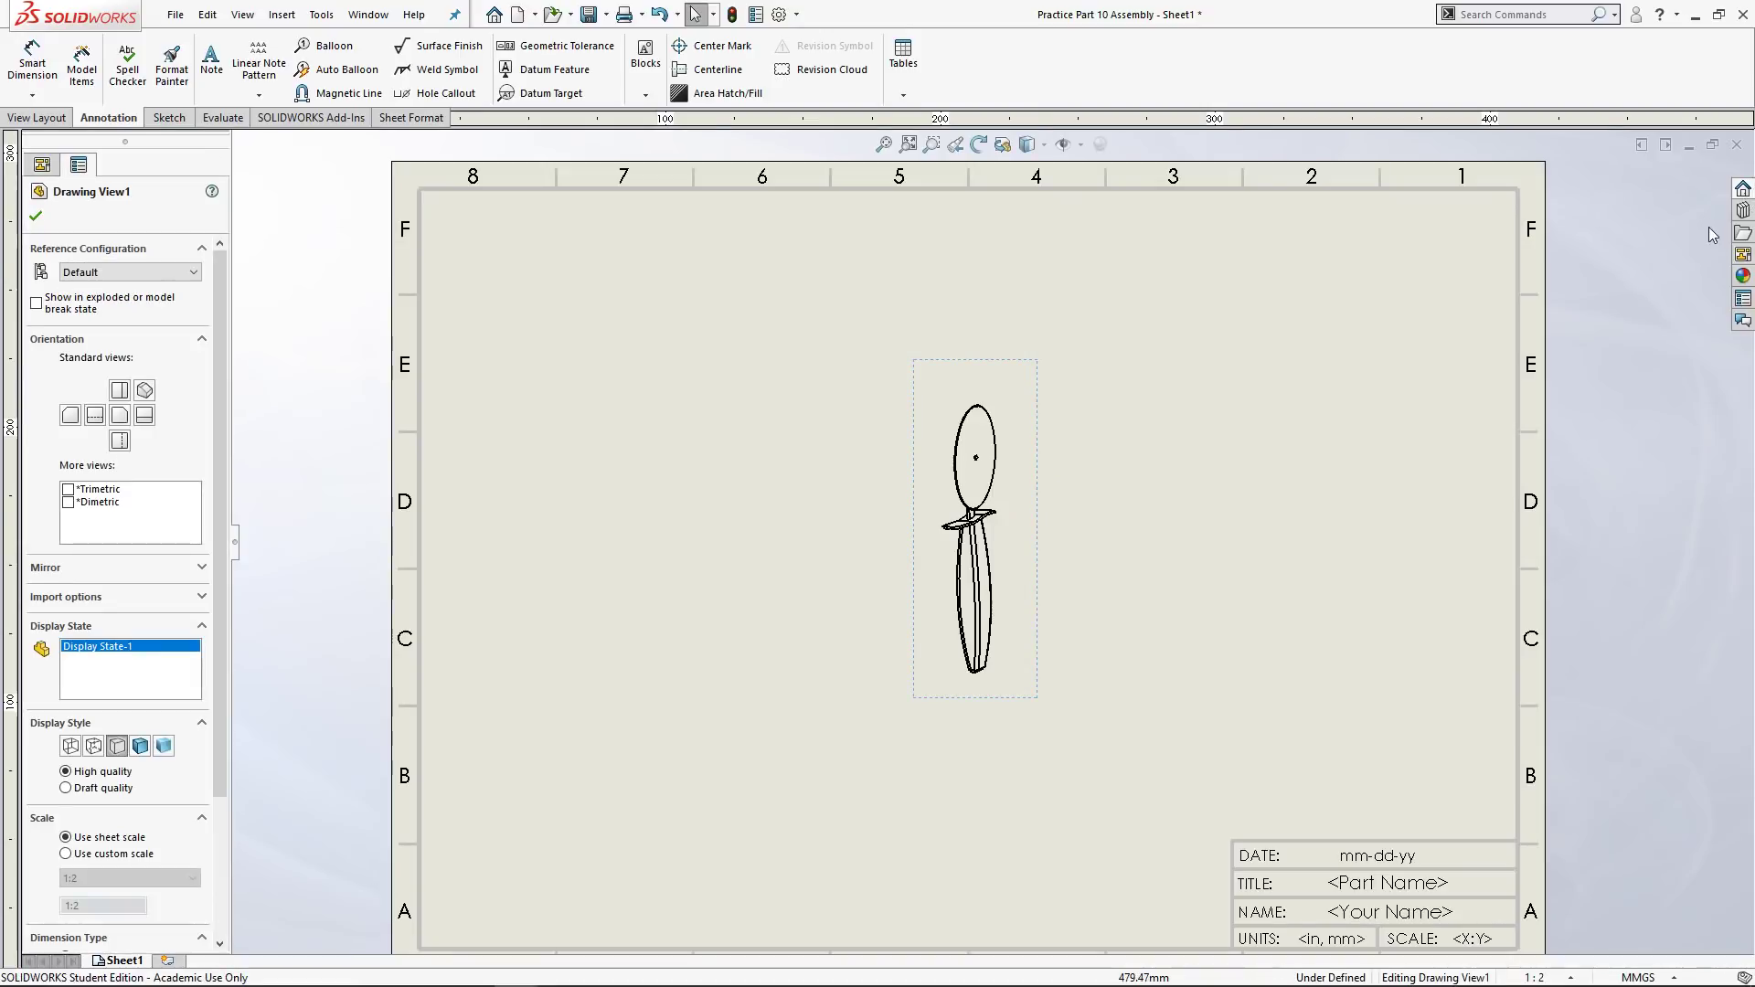
click(1744, 254)
drag(1575, 633, 1596, 647)
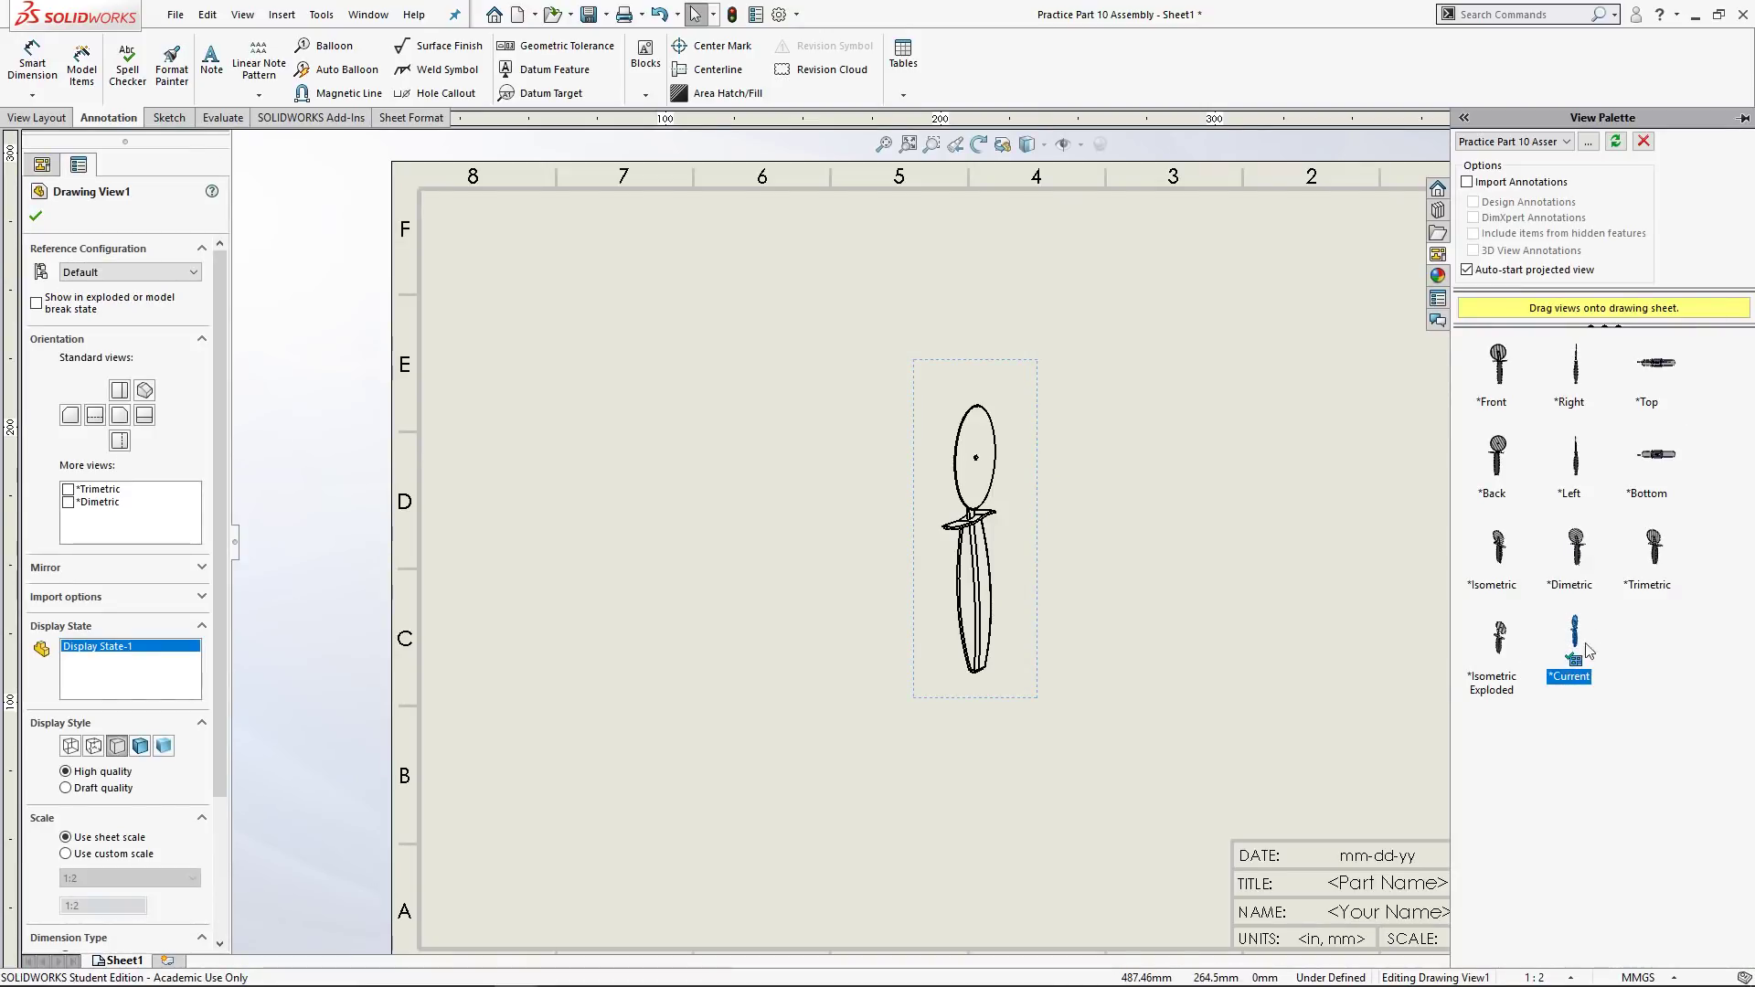
click(1263, 634)
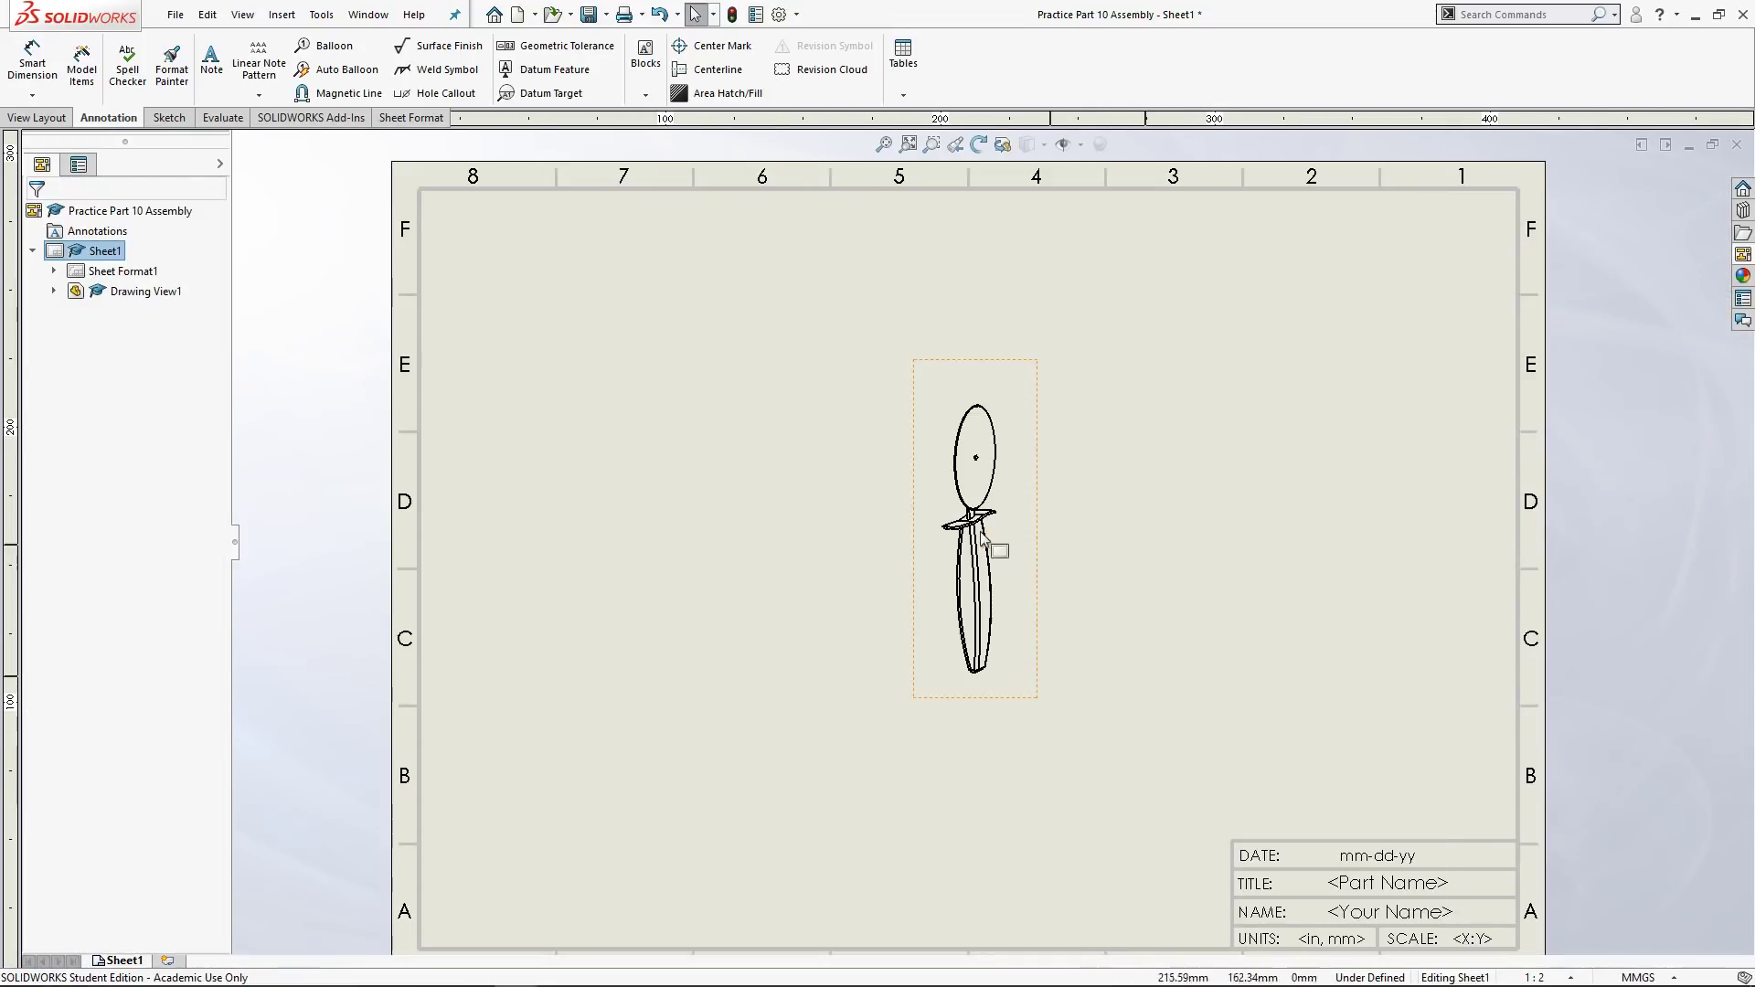
Set the sheet scale to 1:1 and show the pizza cutter view in its exploded state.
click(1539, 980)
click(1521, 679)
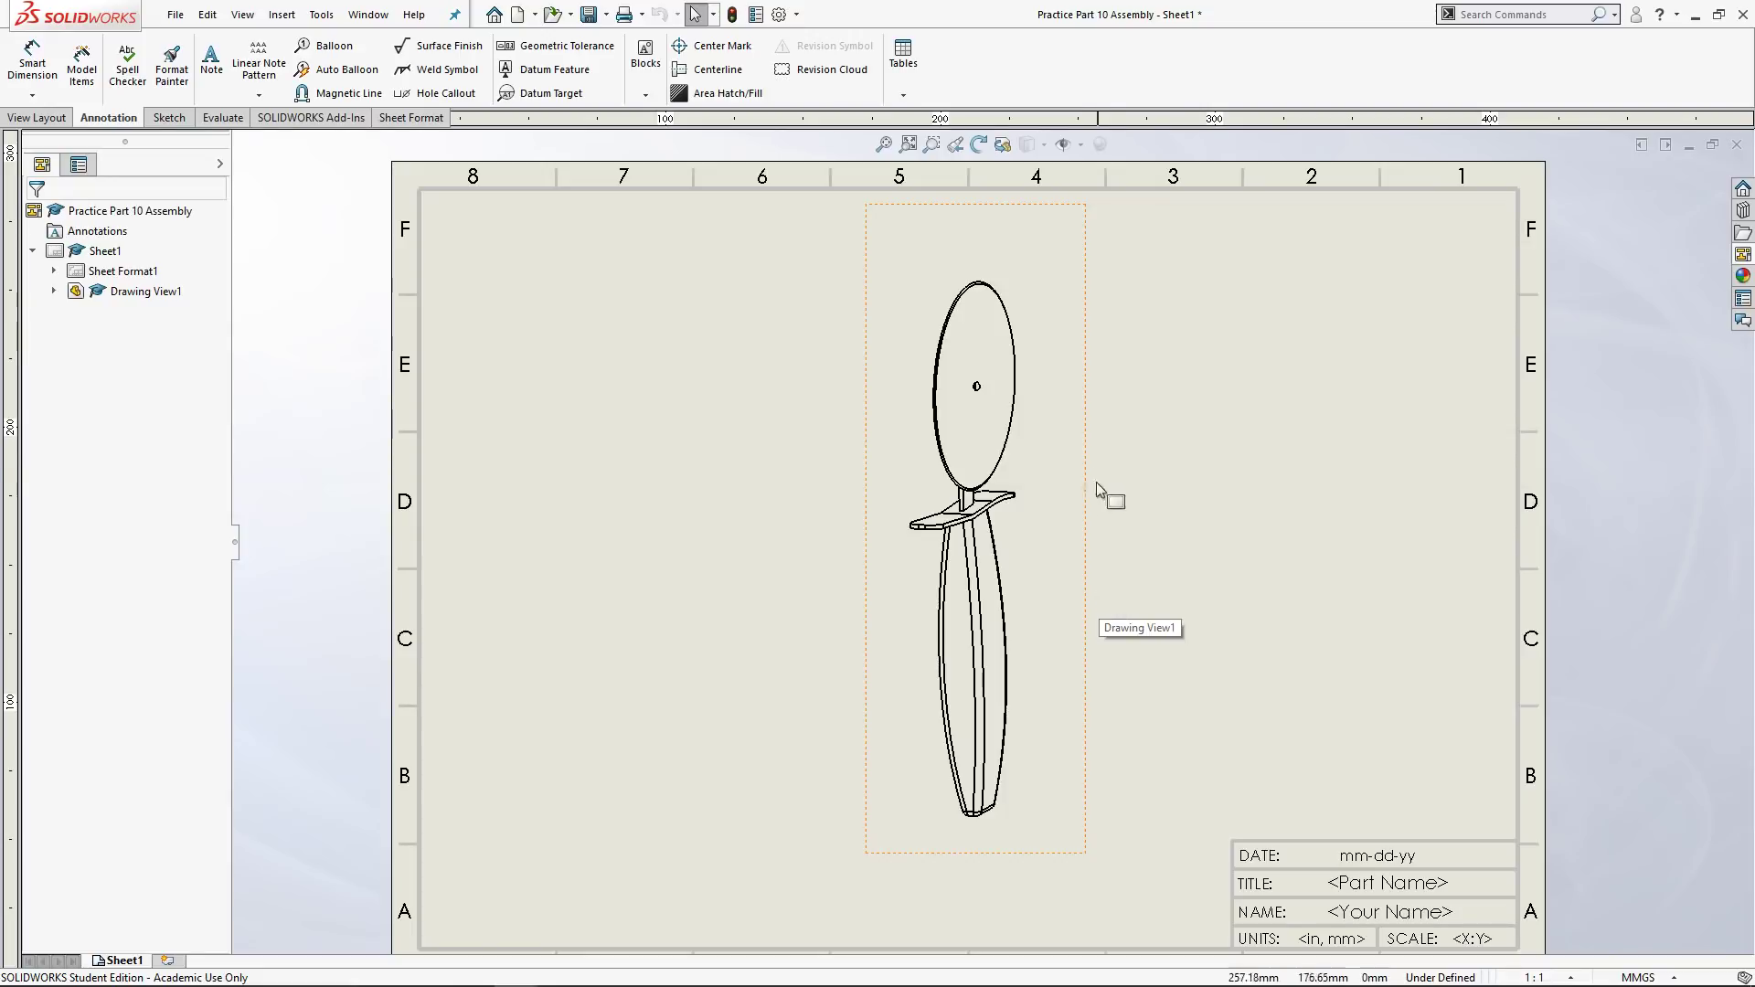
click(1058, 481)
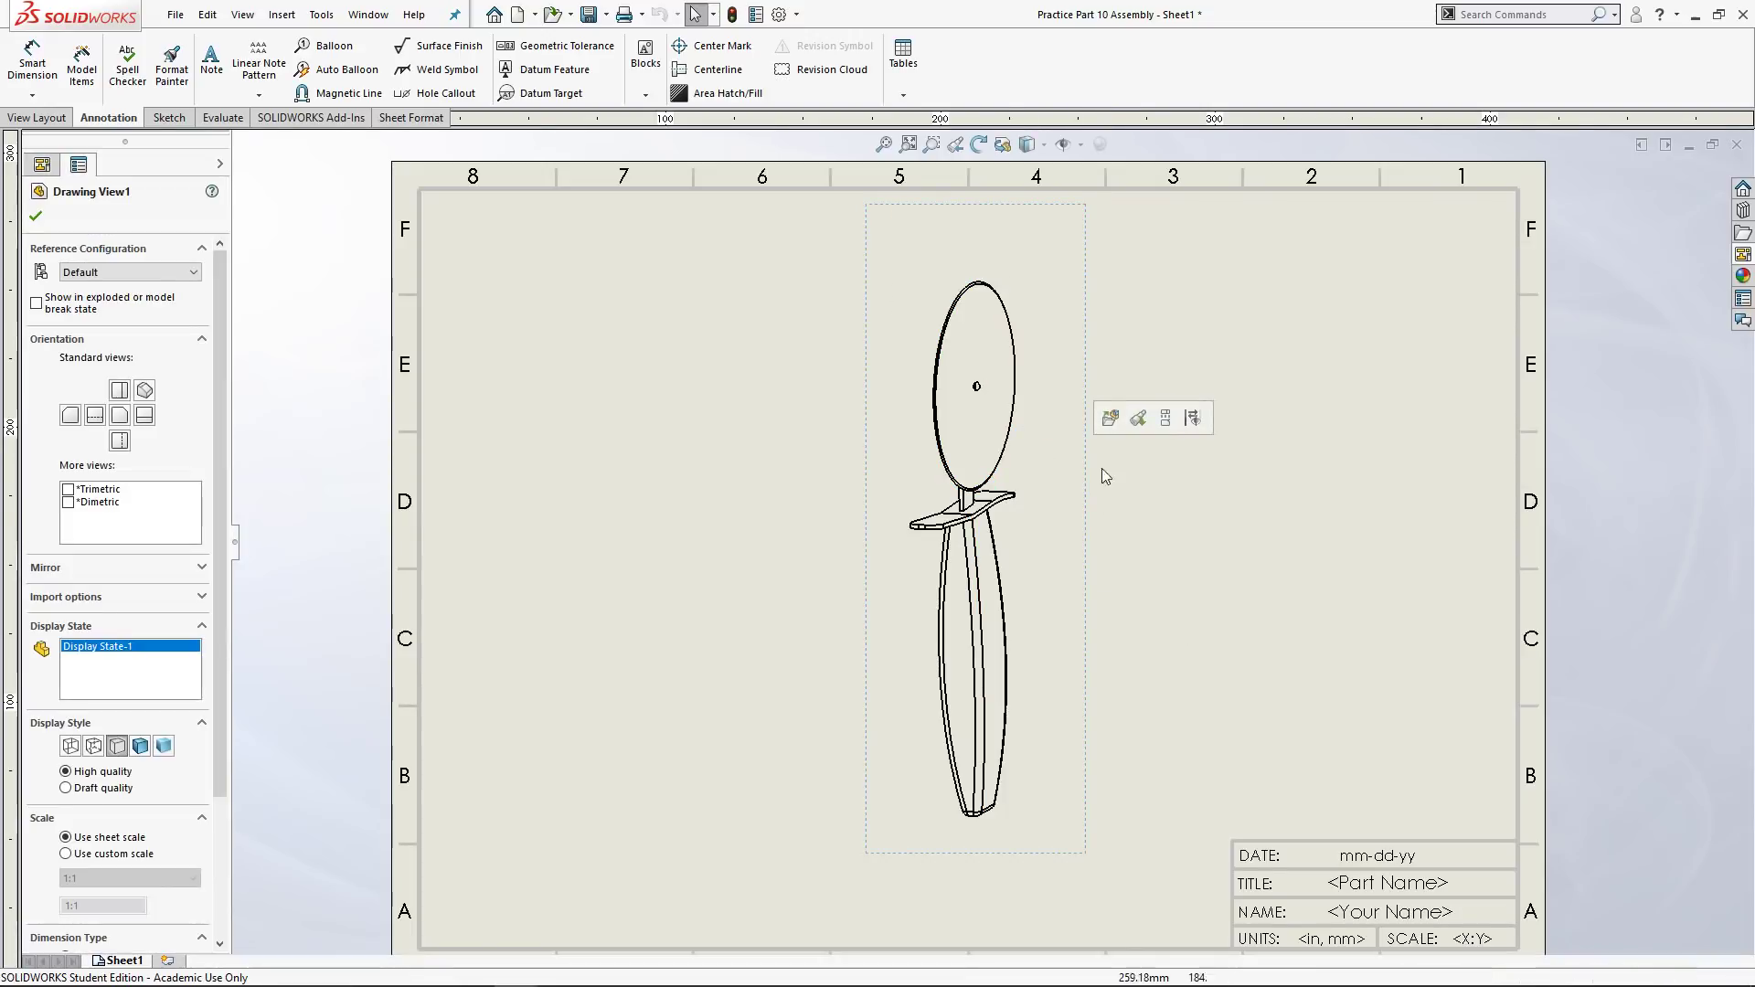
click(88, 311)
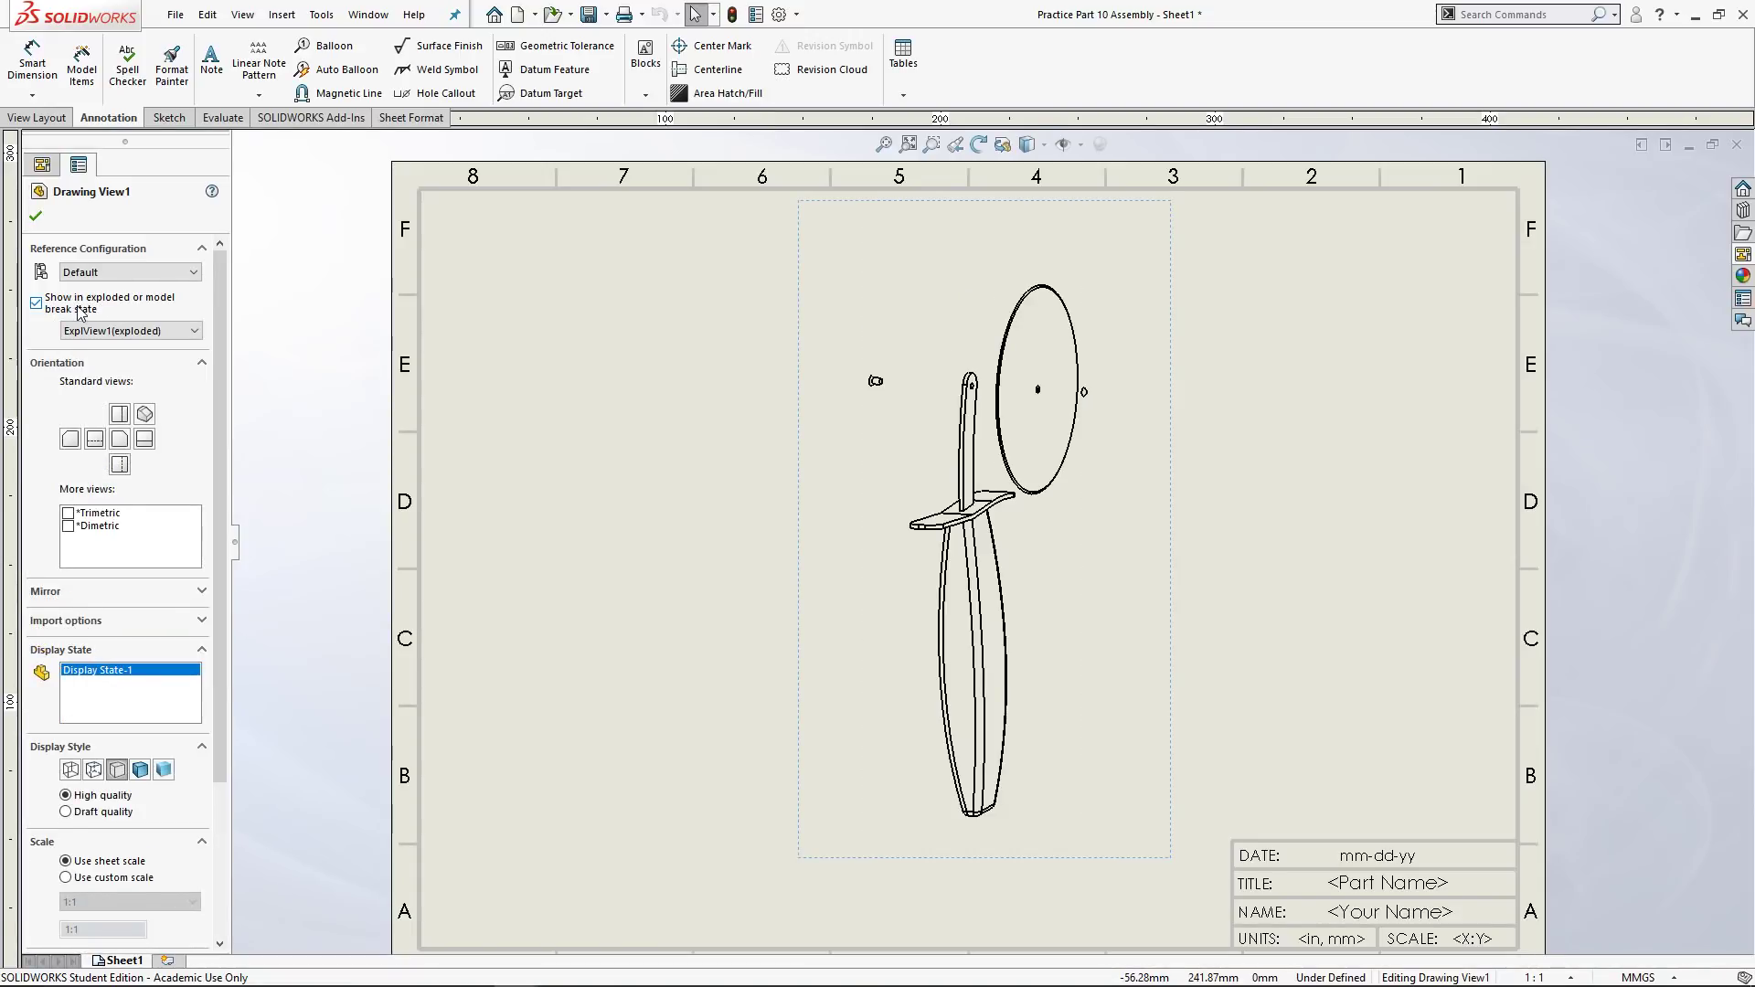
Collapse the pizza cutter drawing view and show it in its exploded state again.
click(87, 312)
right_click(893, 353)
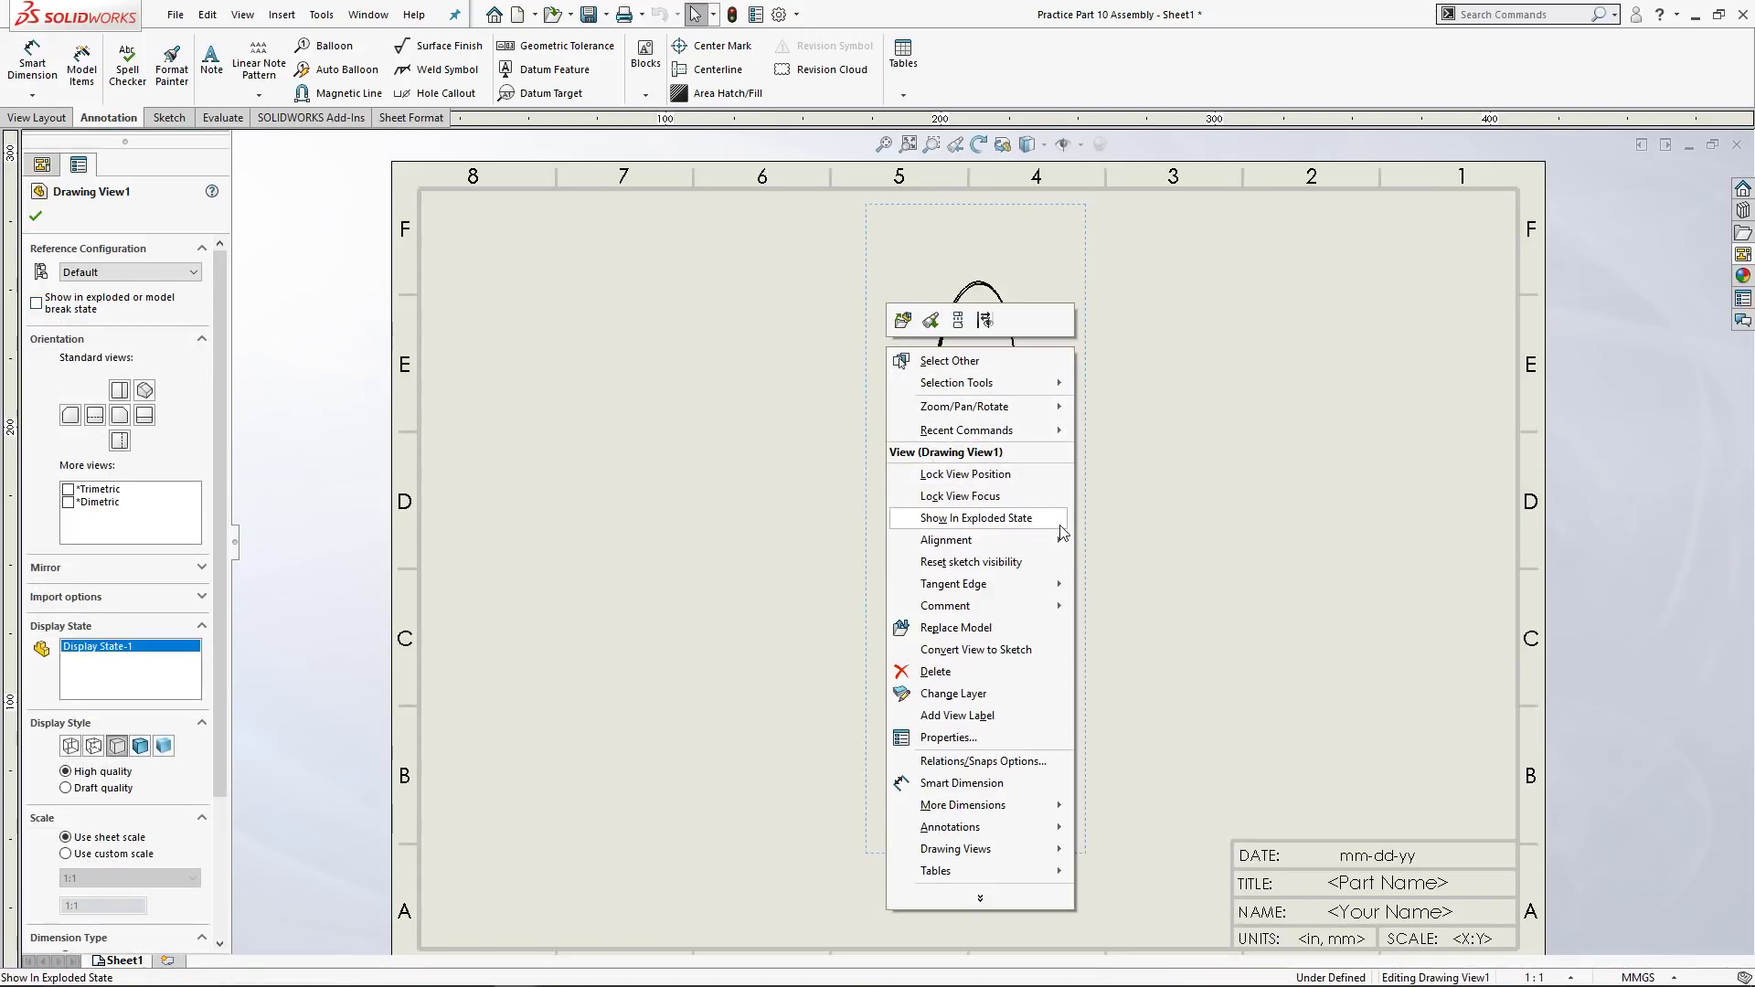
click(975, 519)
click(1303, 627)
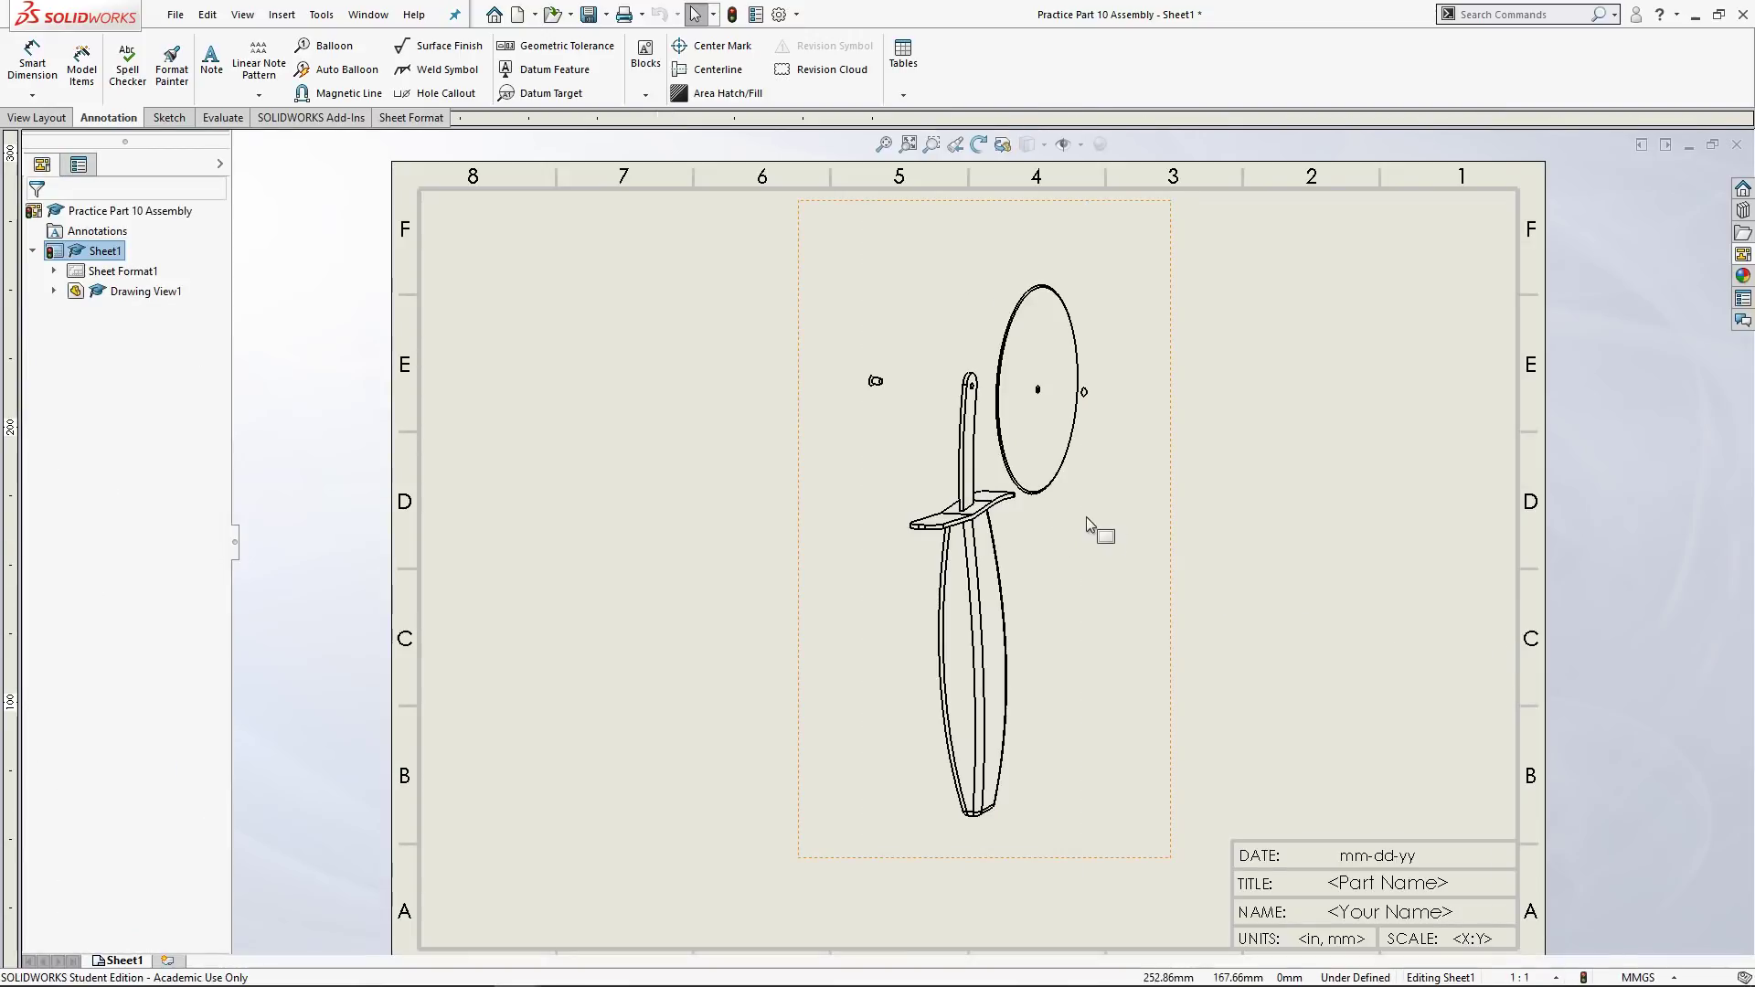
Move the exploded pizza cutter view slightly down and to the left on the sheet.
click(1148, 556)
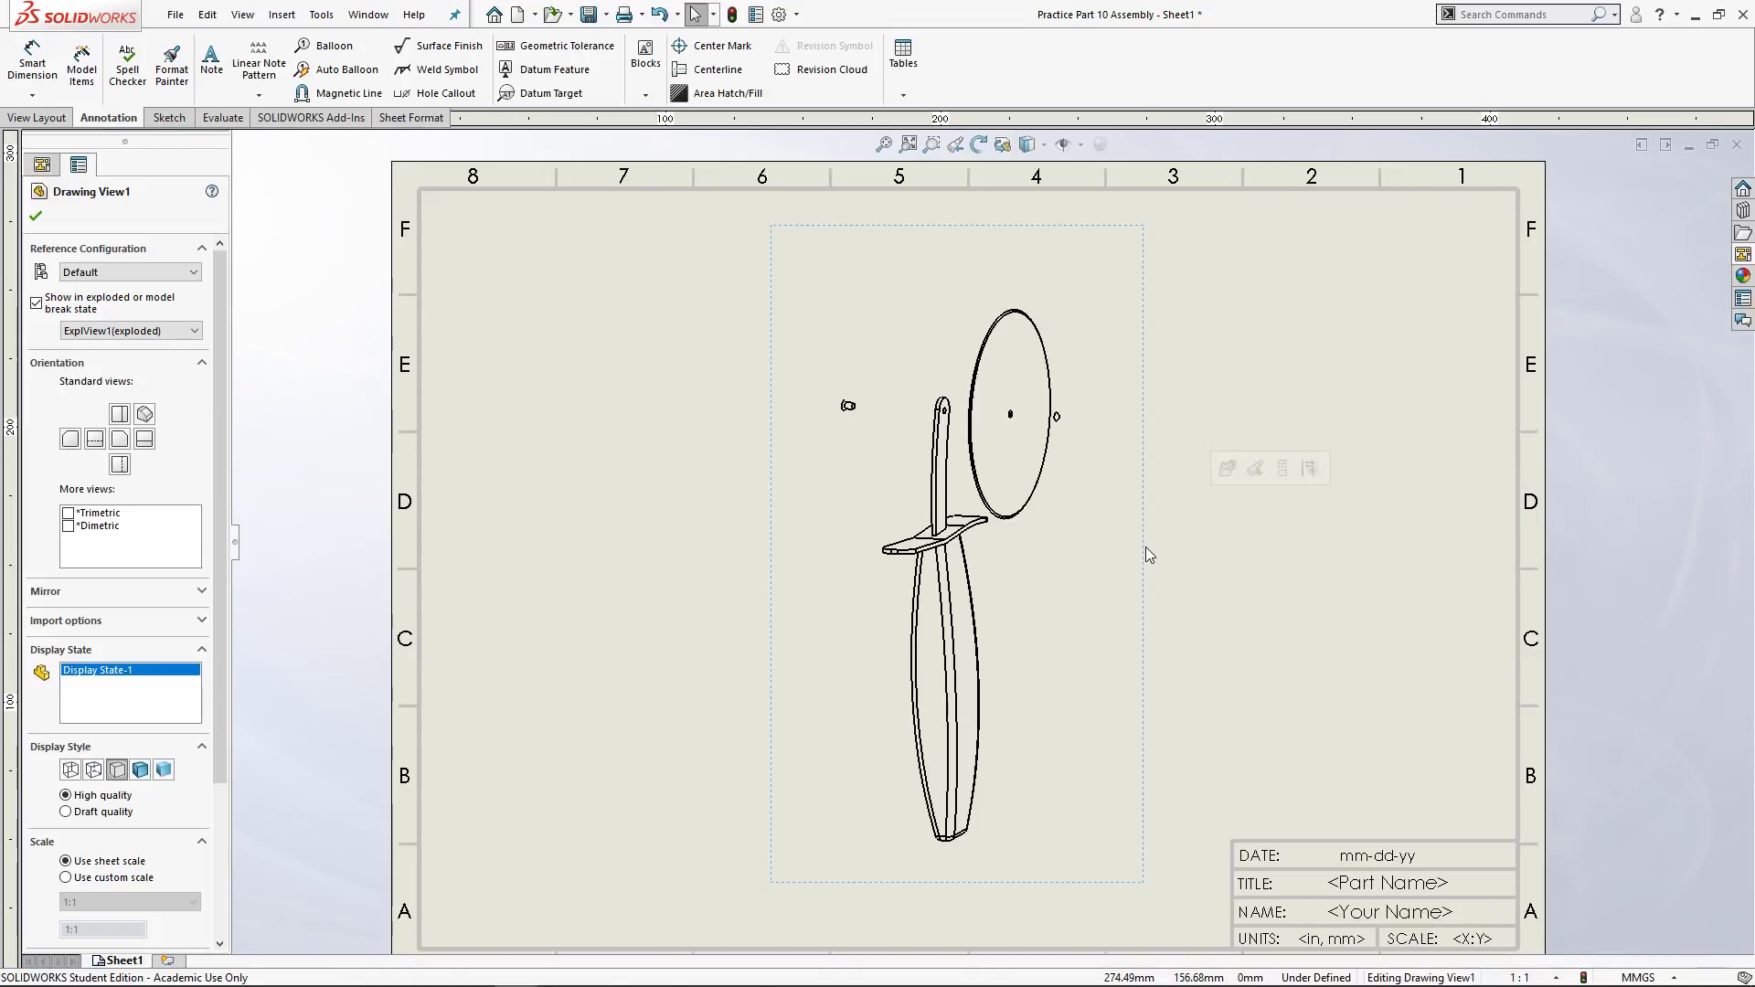
click(1323, 679)
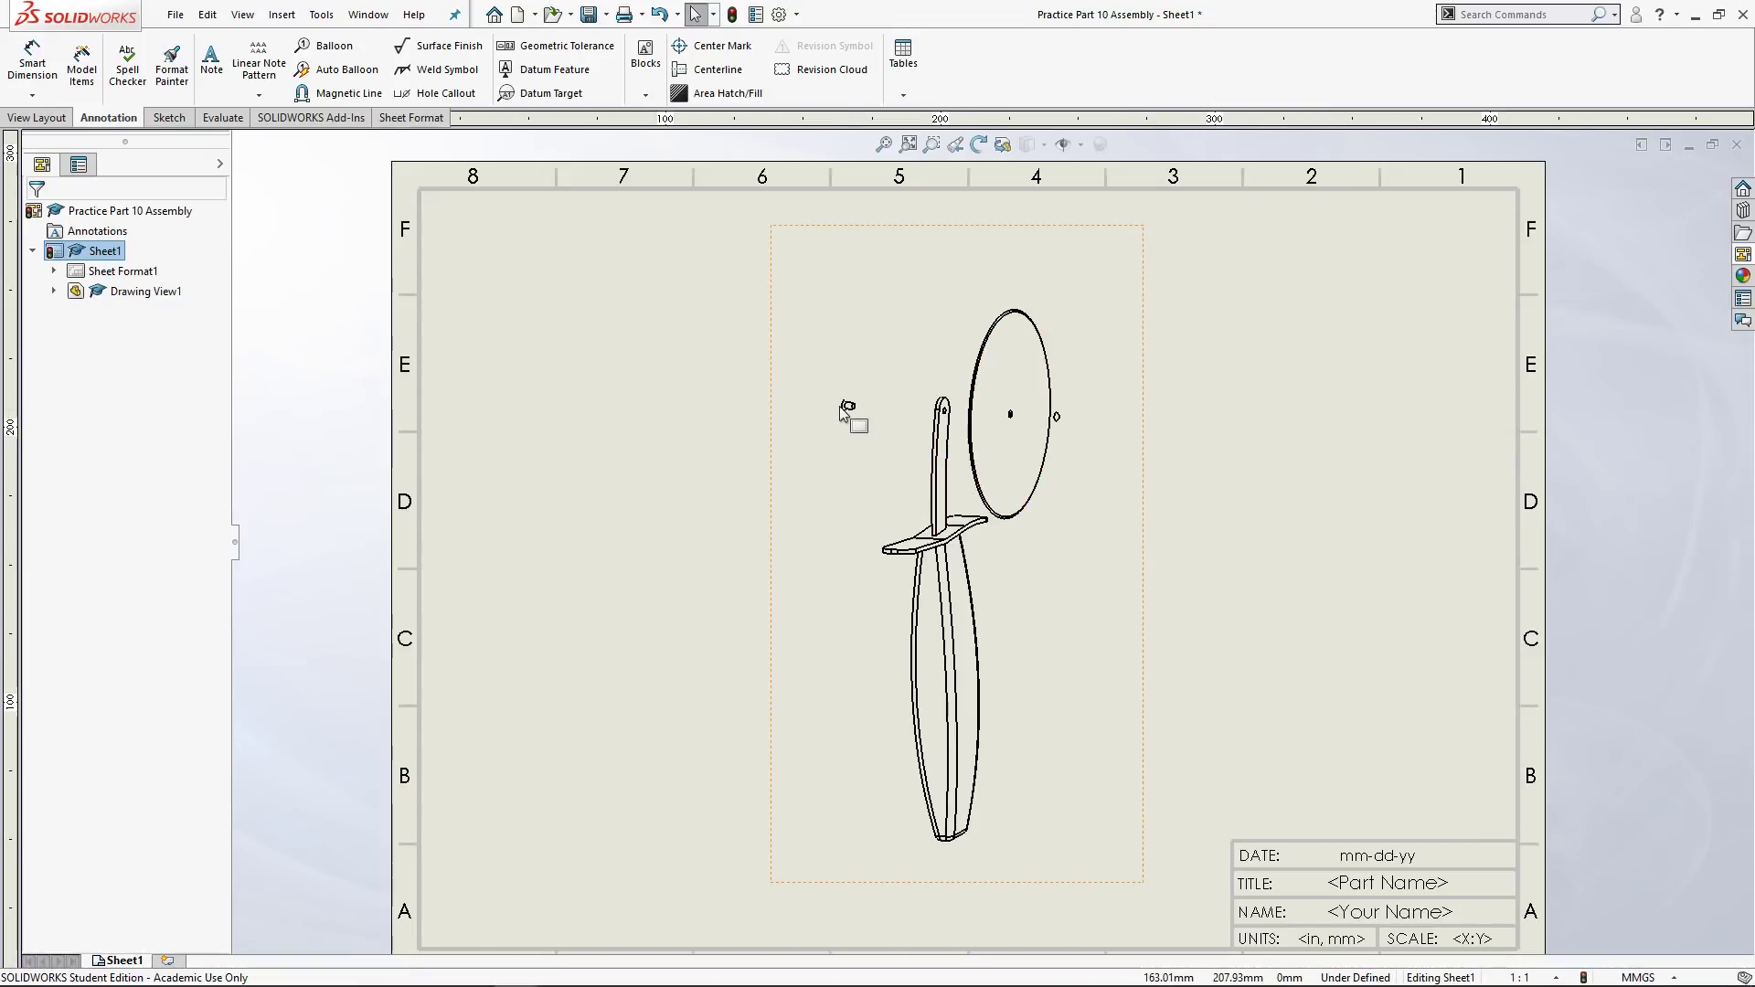
scroll(845, 411, down, 4)
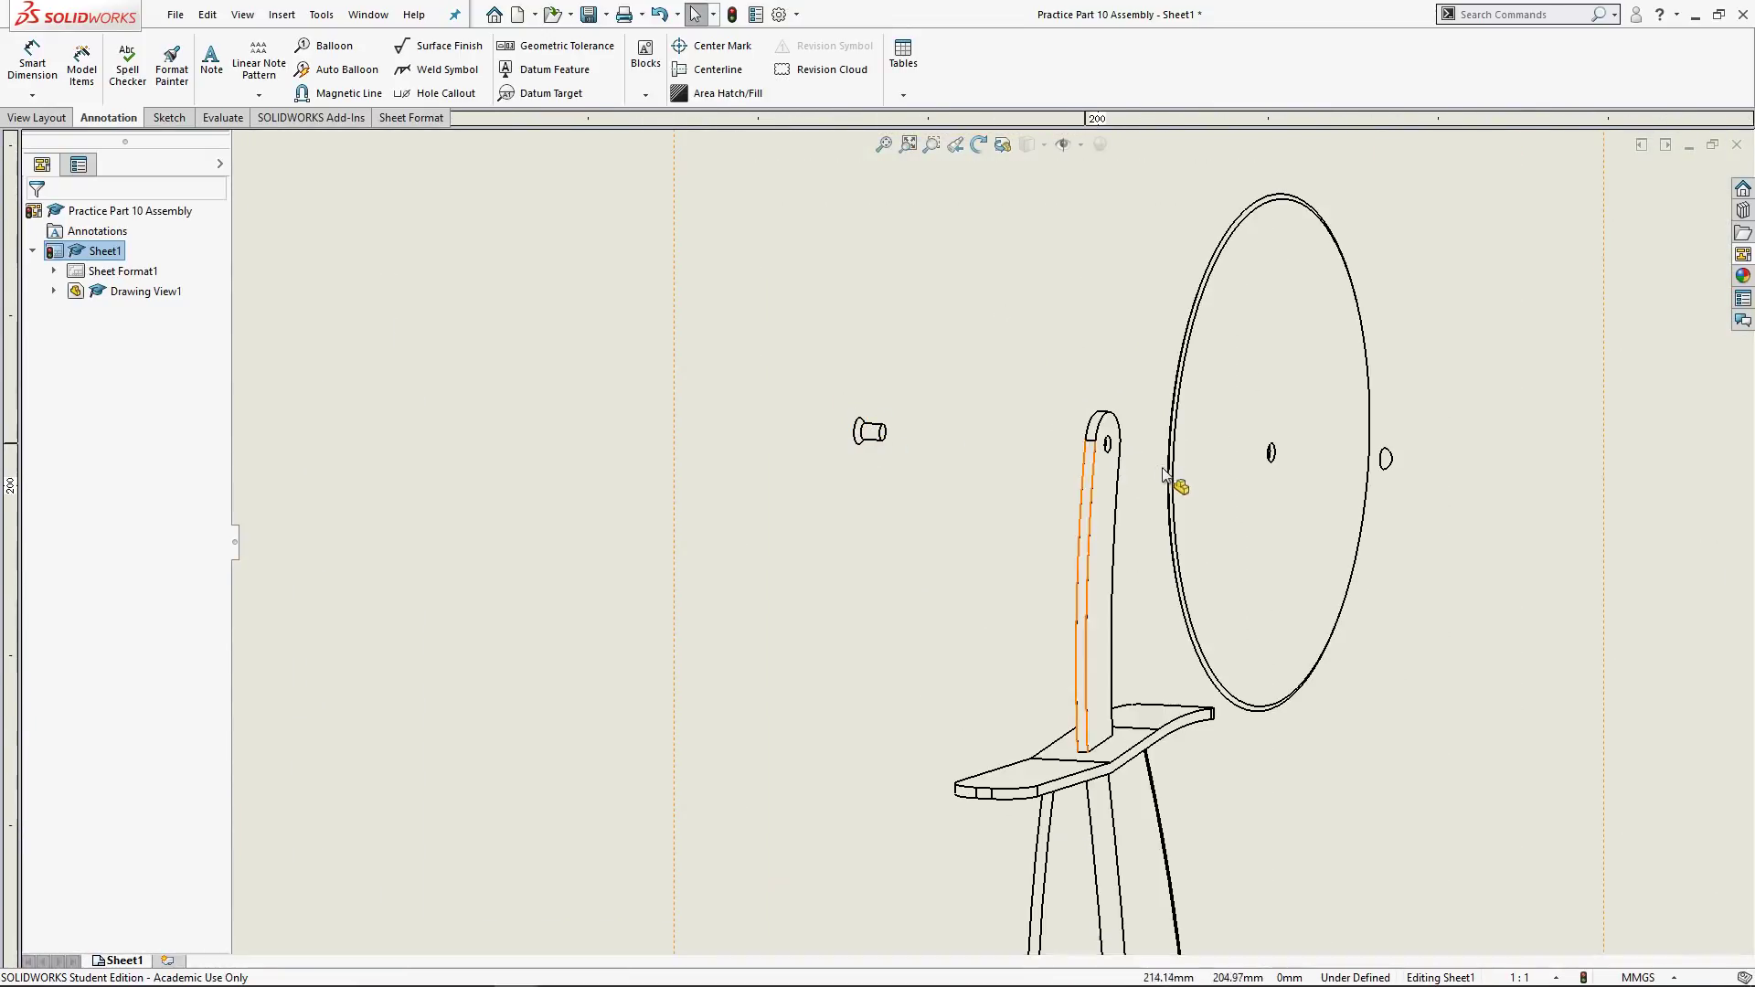
scroll(1006, 475, up, 3)
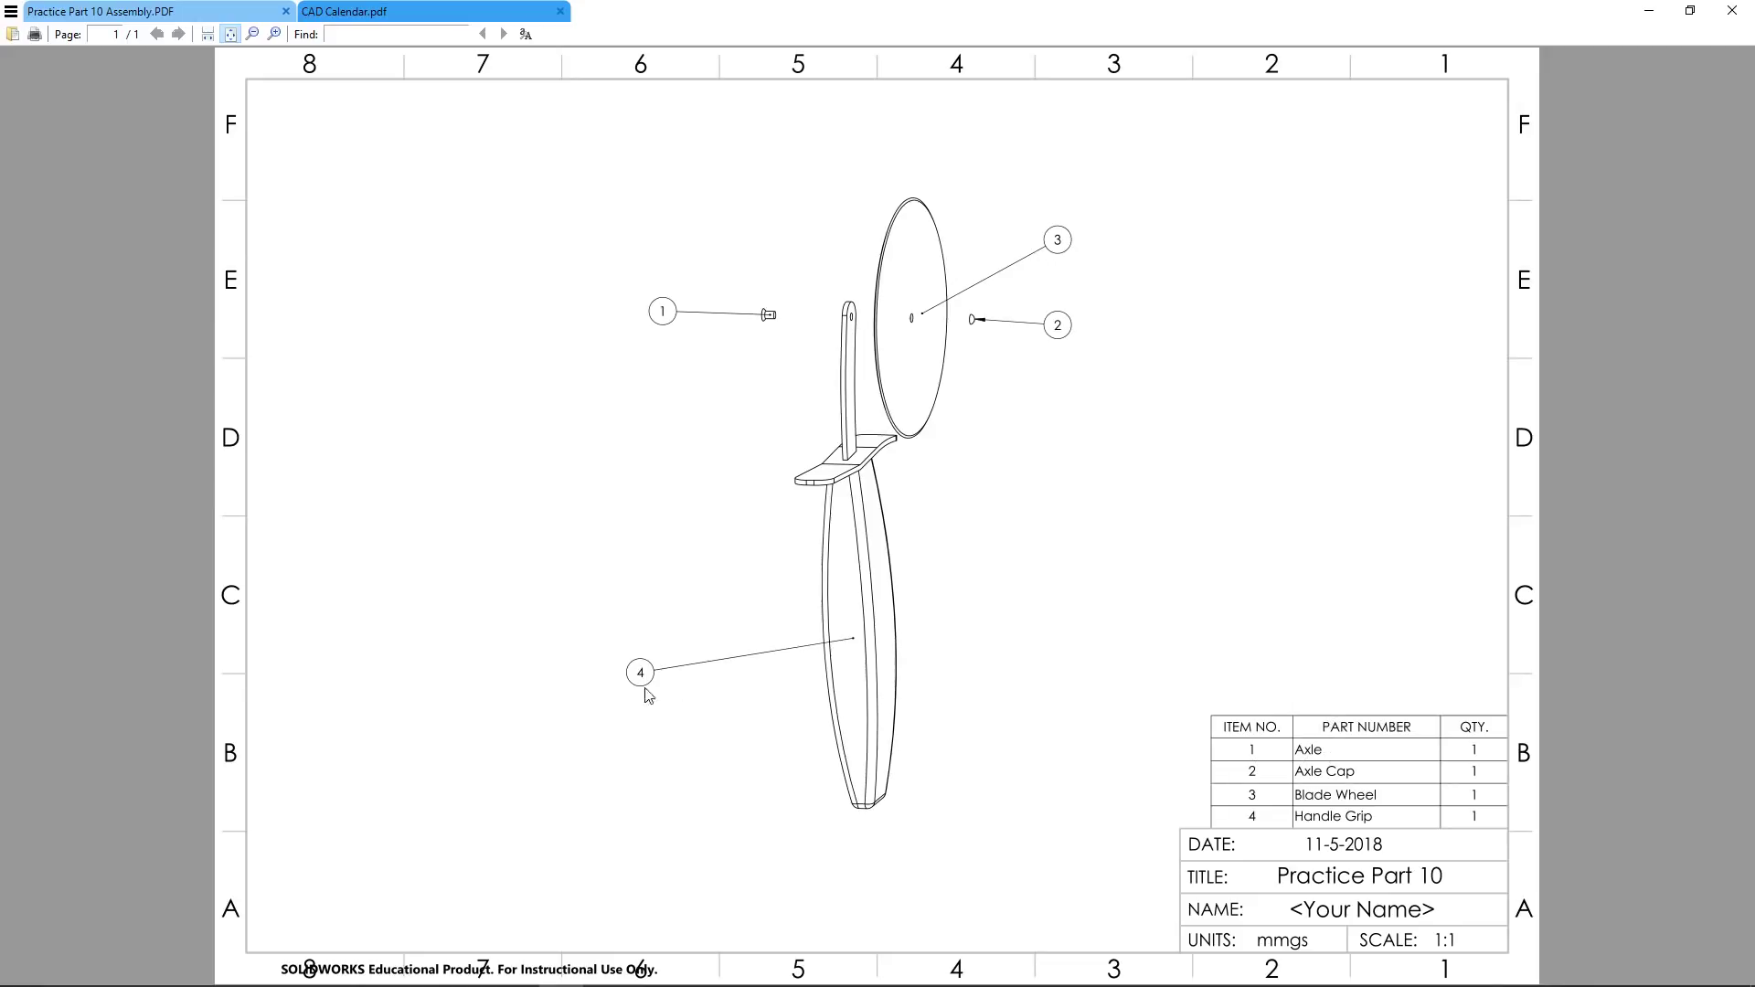
Switch back from the reference PDF to the drawing and add circular item-number balloons to the exploded view with Auto Balloon.
key(alt+Tab)
scroll(1133, 676, up, 5)
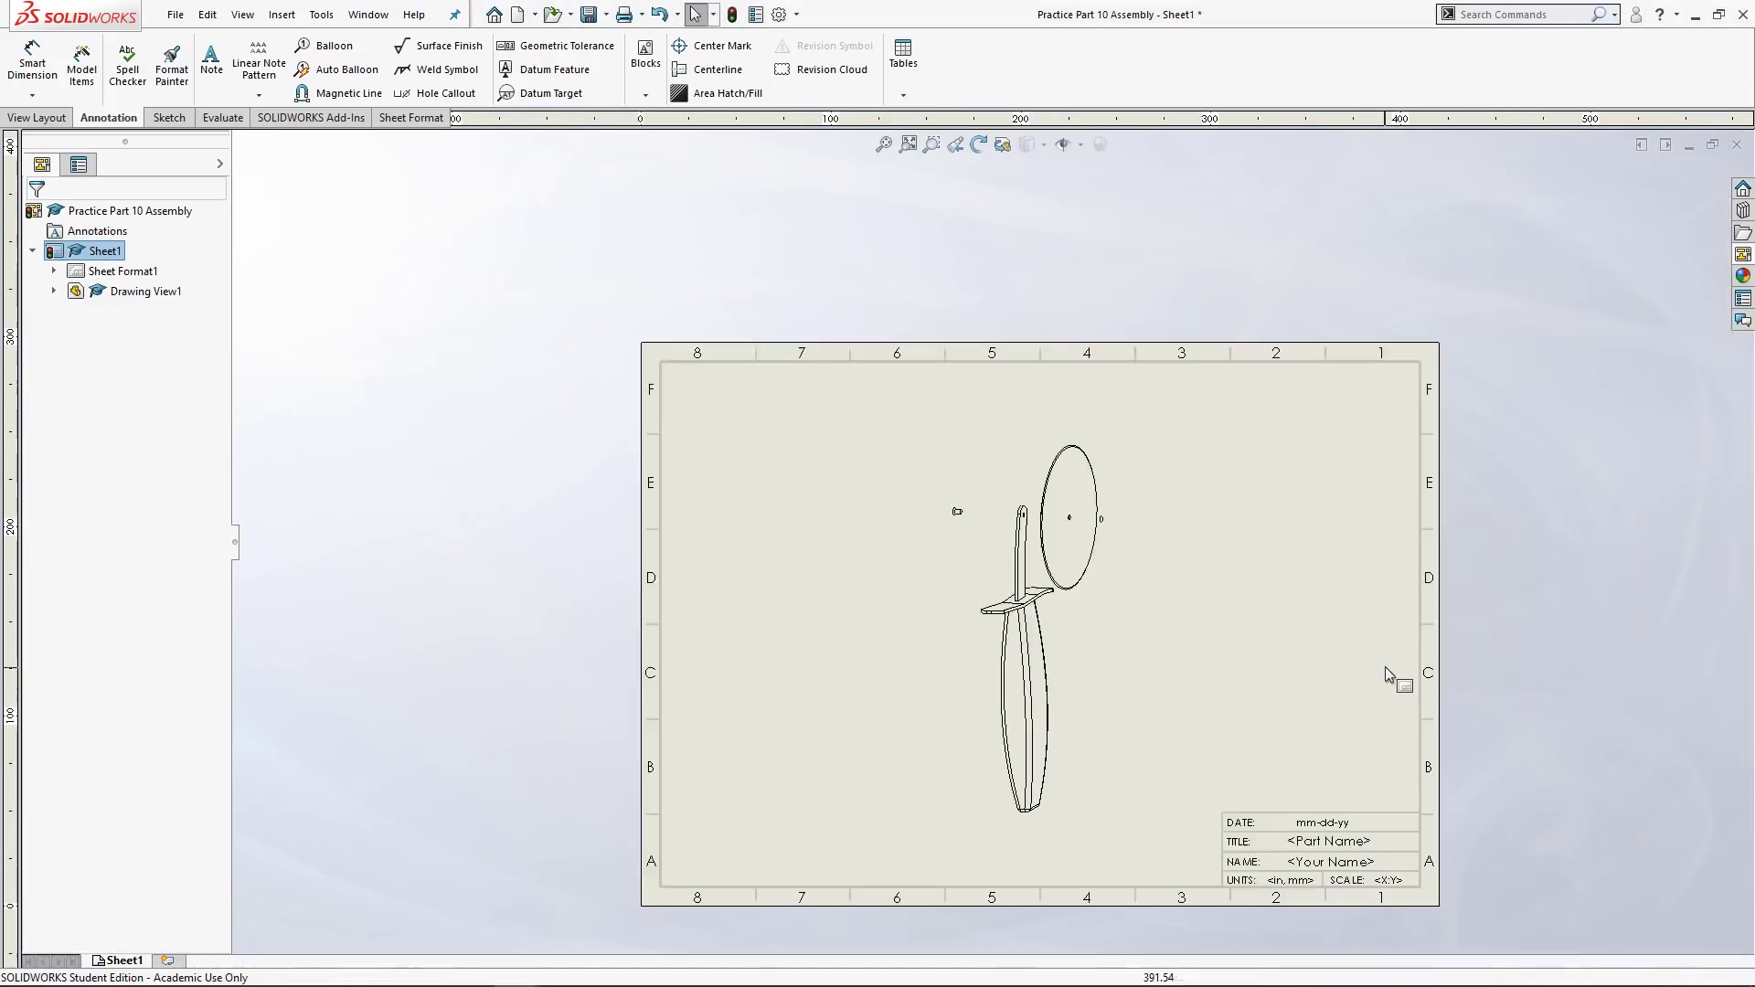
scroll(1133, 695, down, 2)
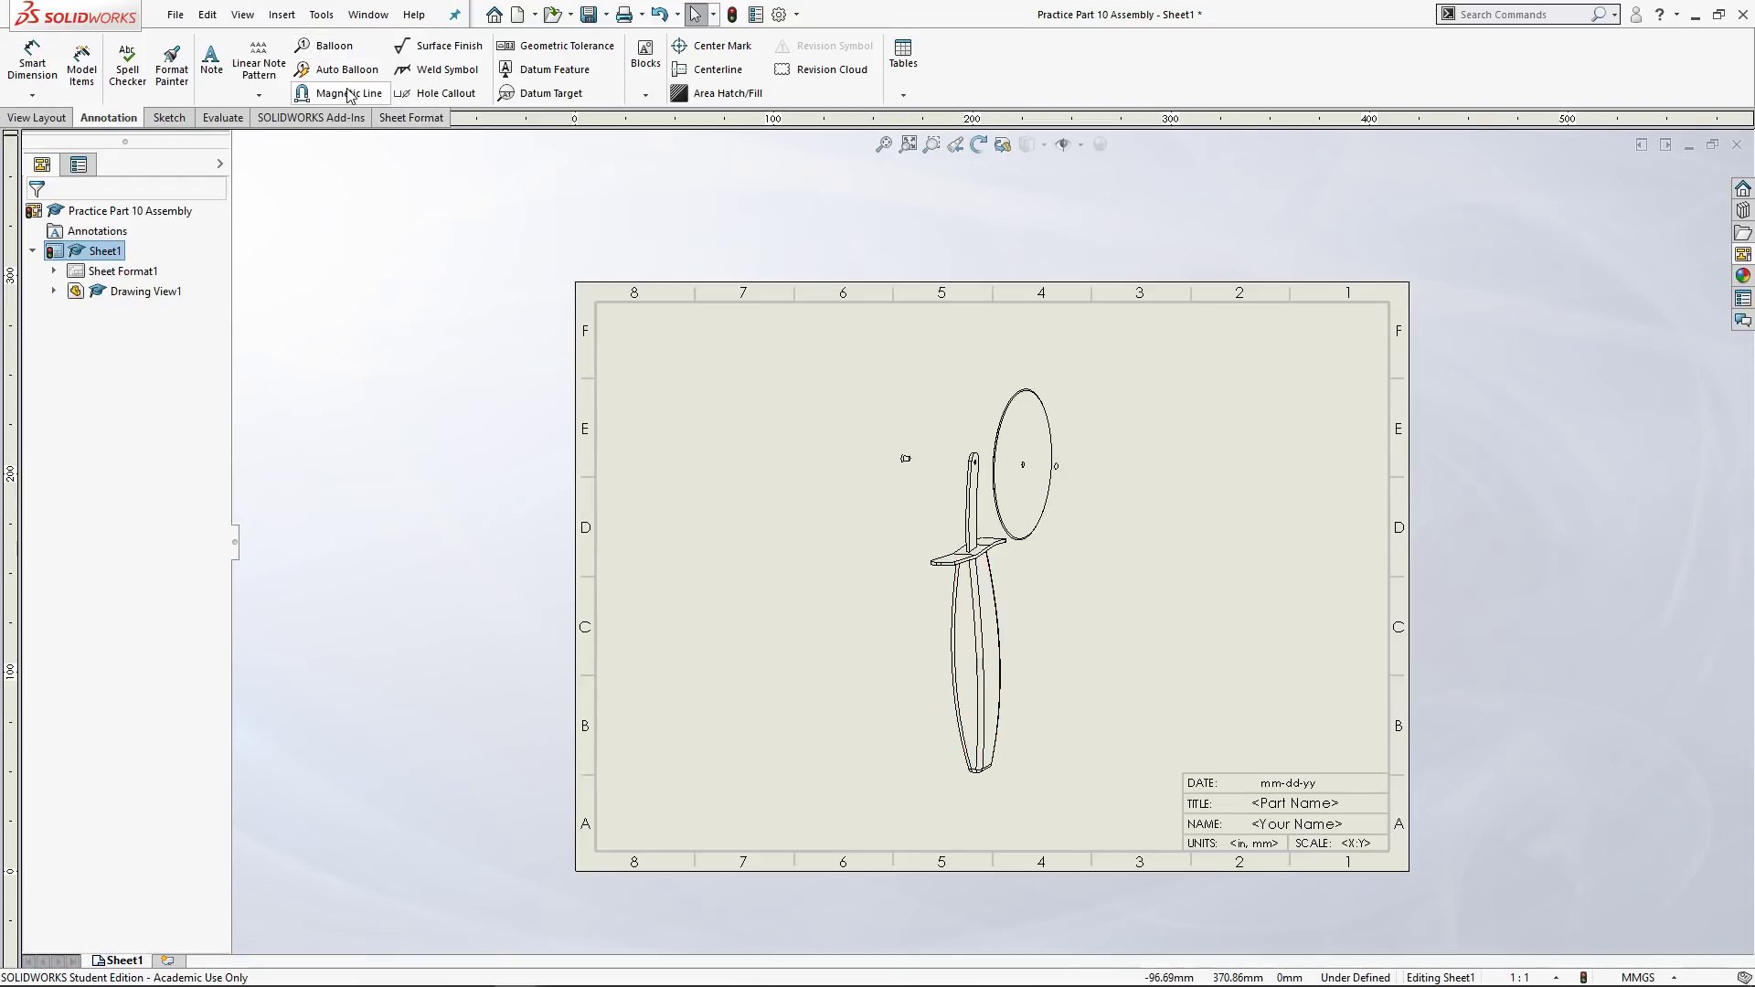
click(339, 76)
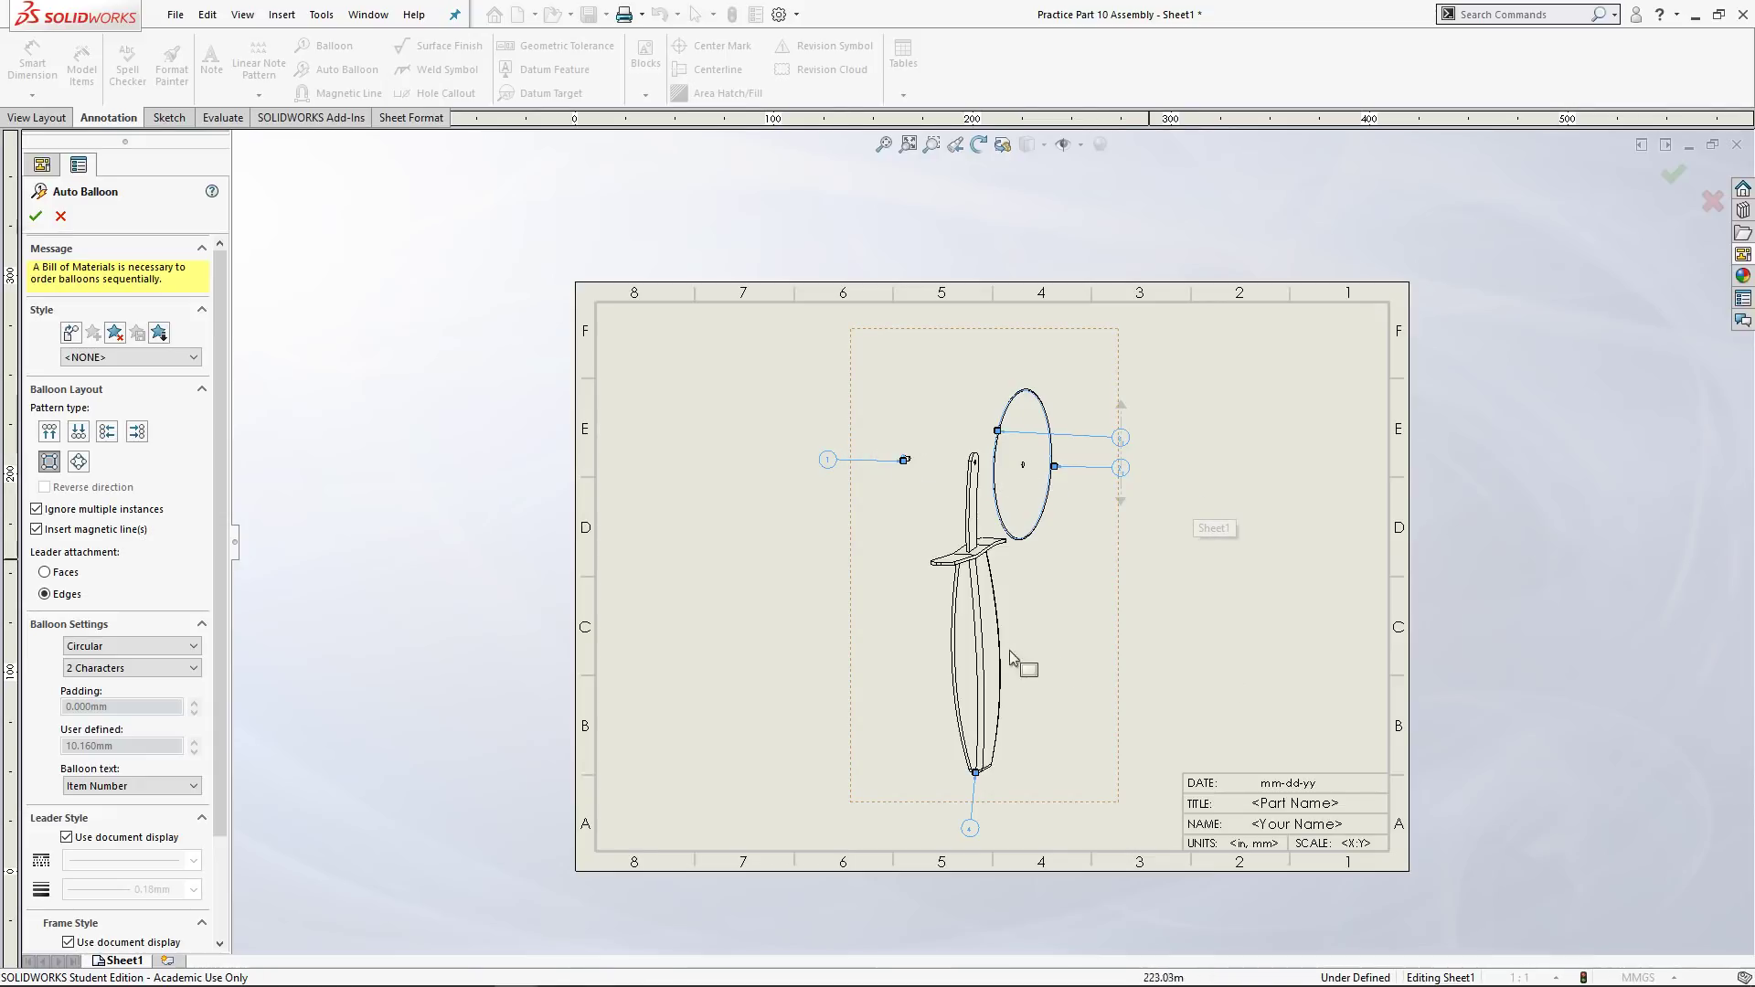
scroll(951, 654, down, 1)
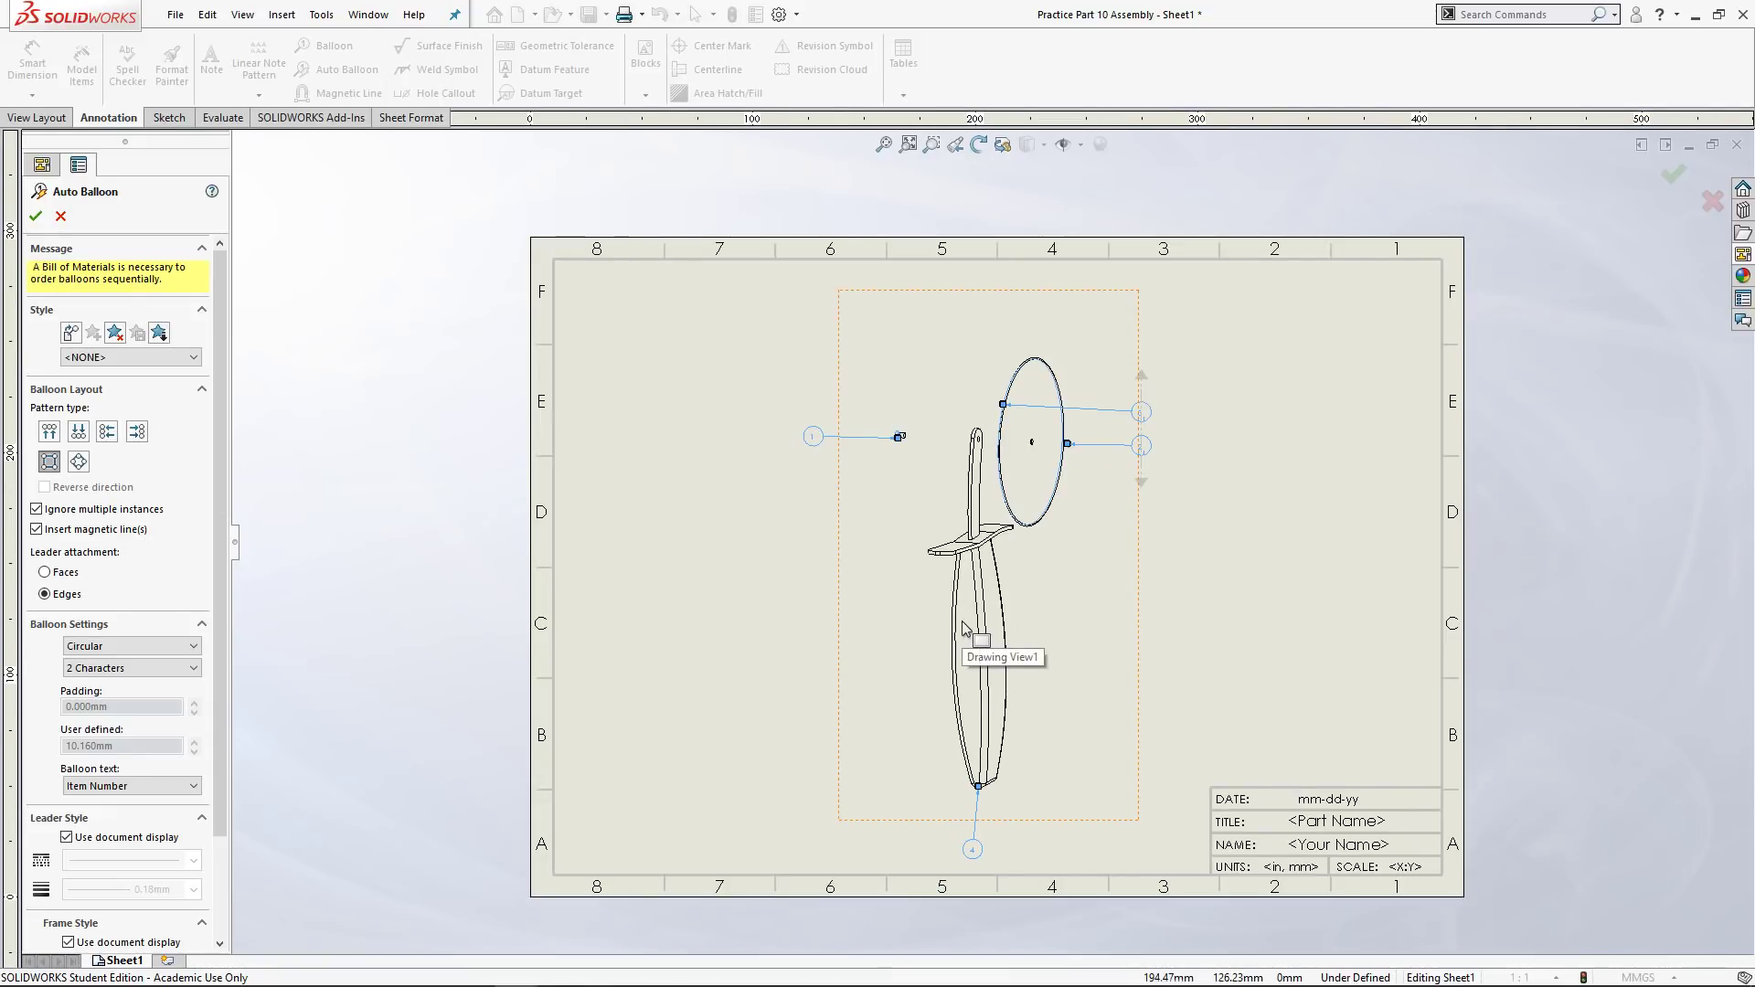
scroll(963, 628, down, 1)
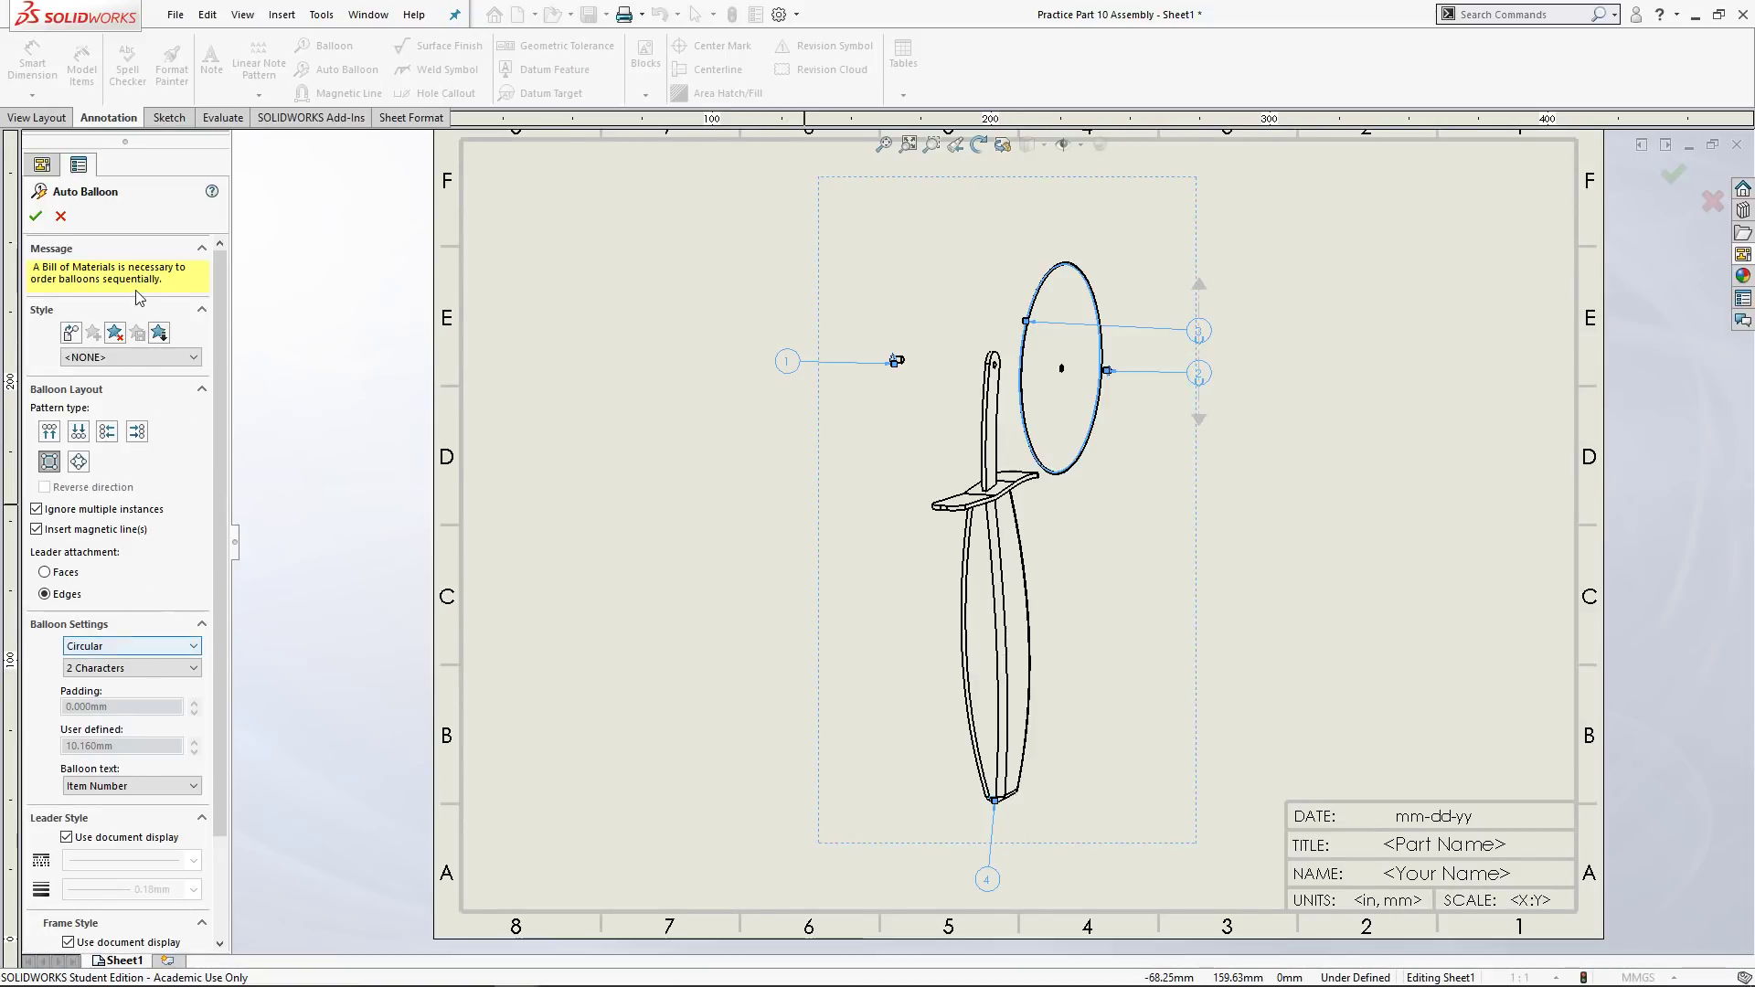
click(36, 216)
Move balloon 4 to the left of the handle grip and attach its leader to the grip's face.
drag(988, 879, 780, 727)
scroll(1005, 777, down, 5)
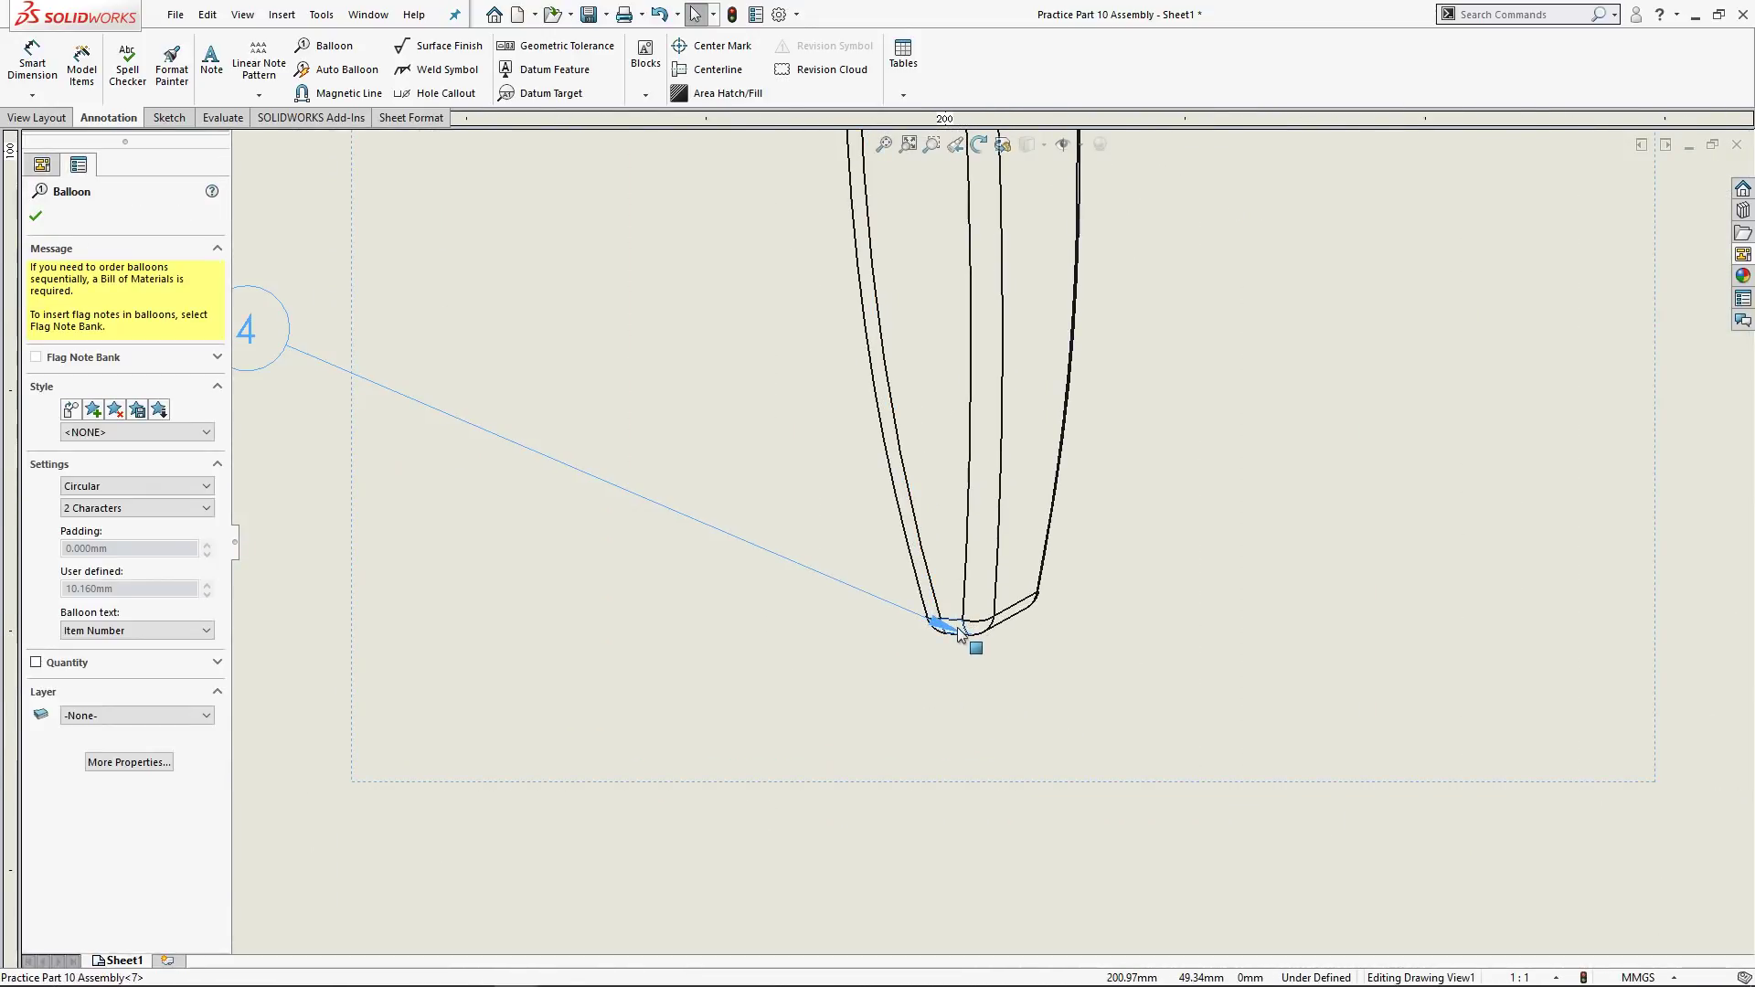
drag(955, 627, 955, 311)
scroll(1010, 338, up, 6)
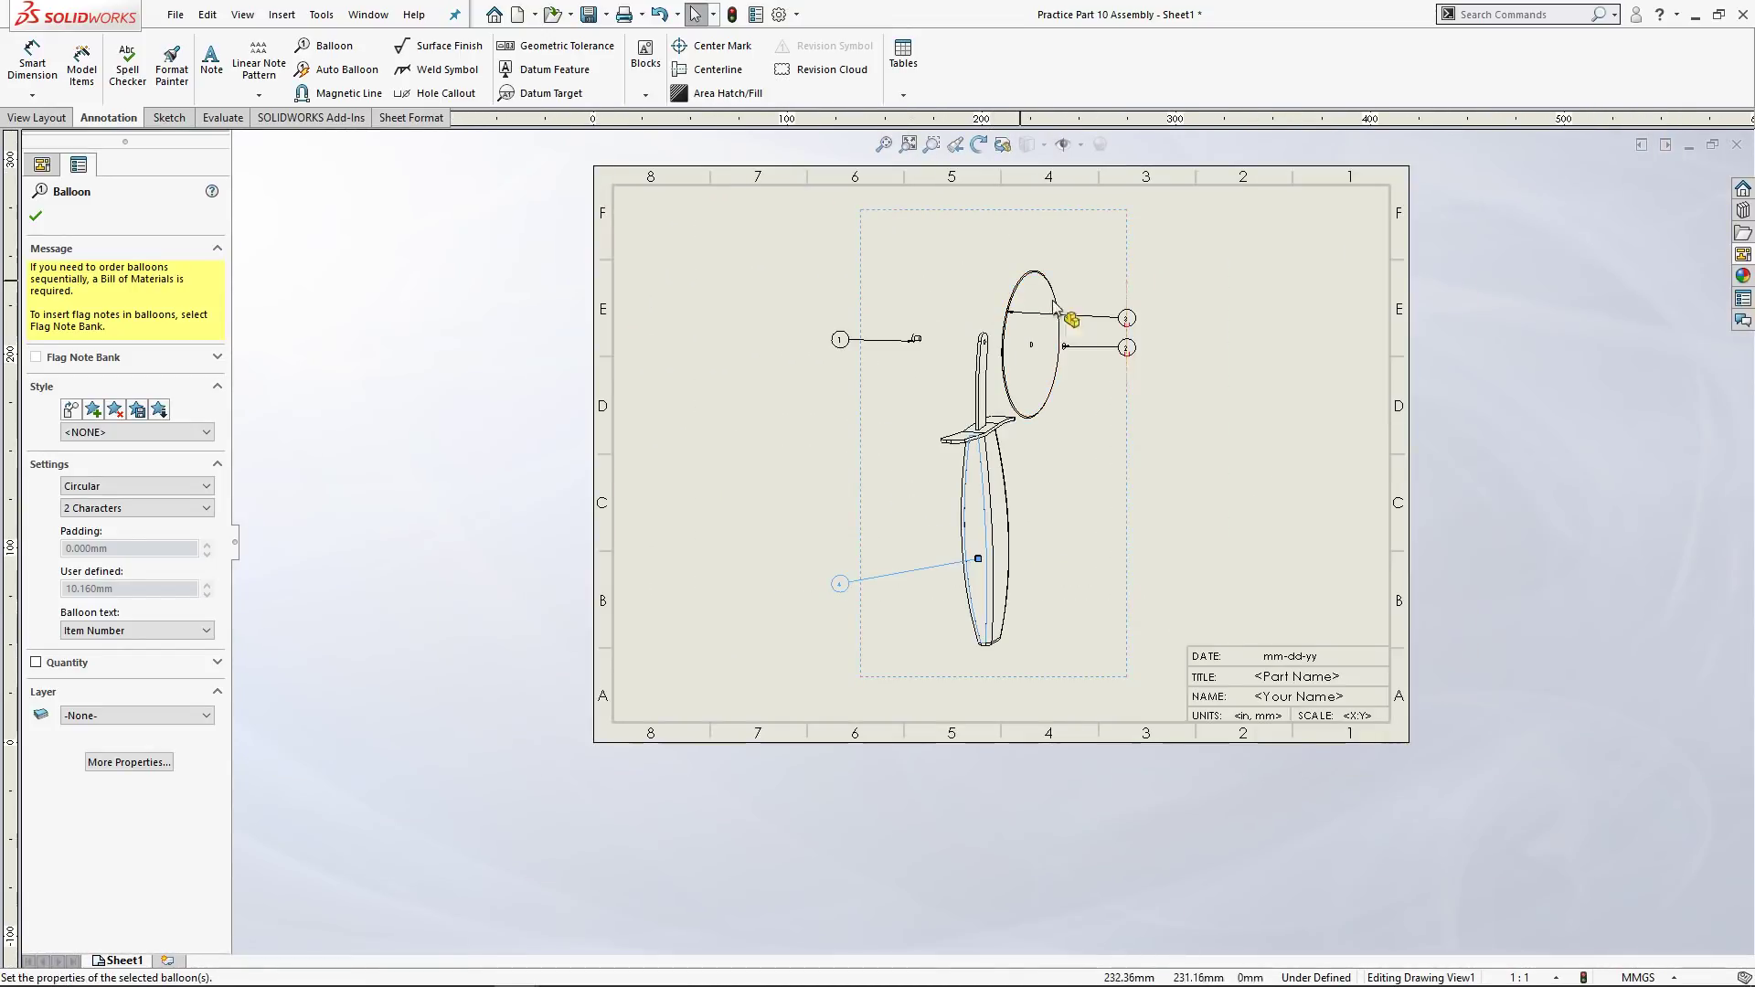
Attach balloon 3's leader to the blade wheel's face, above its center hole.
scroll(1077, 357, down, 2)
scroll(1077, 356, down, 2)
drag(837, 327, 893, 359)
scroll(654, 407, down, 2)
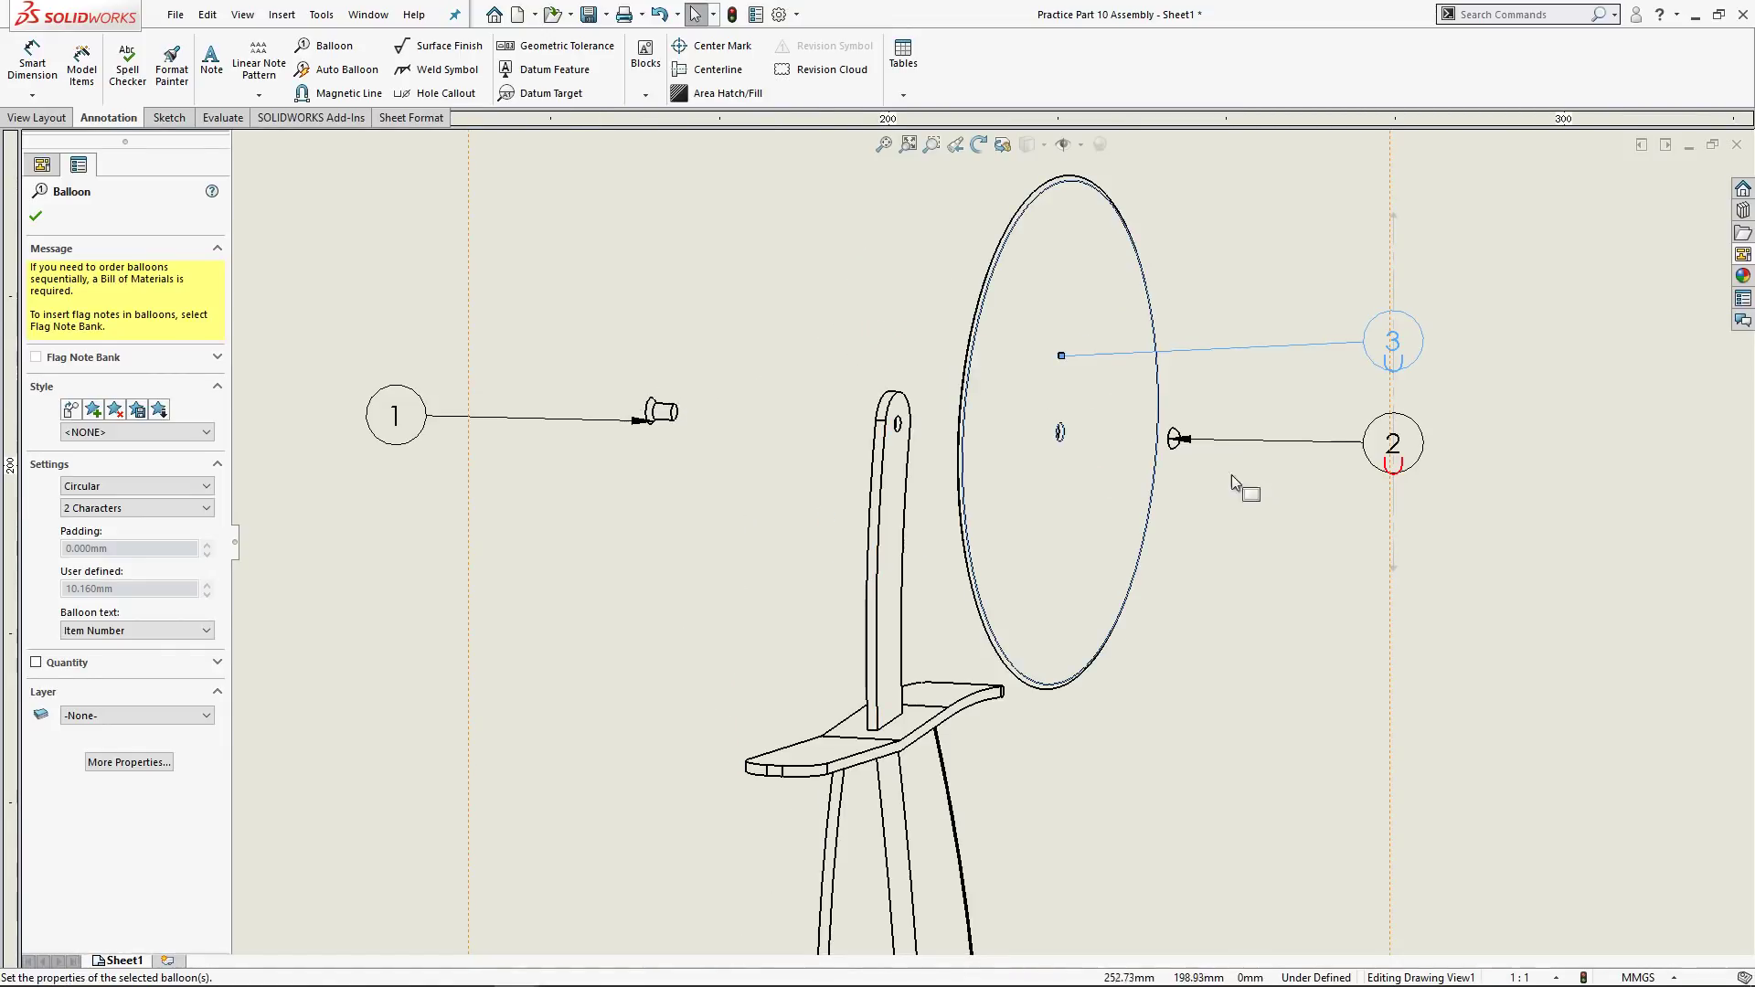
Attach balloon 2's leader to the face of the axle cap so it ends in a dot.
scroll(1215, 475, down, 6)
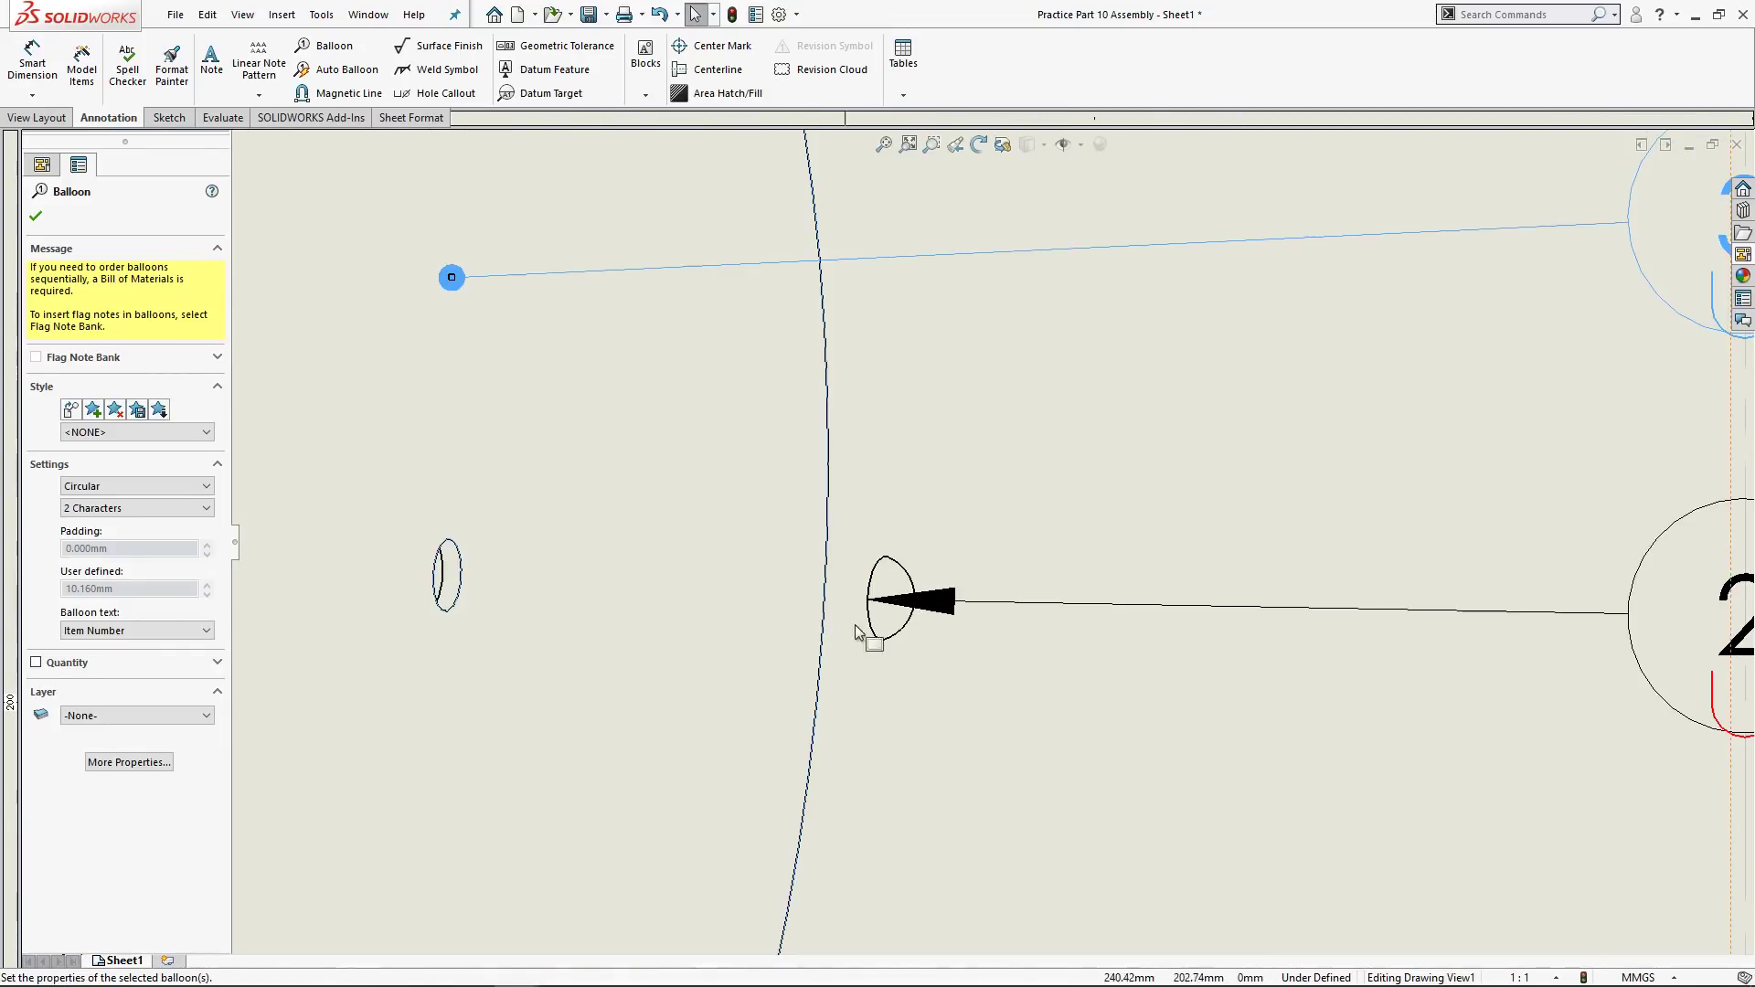
drag(885, 600, 921, 604)
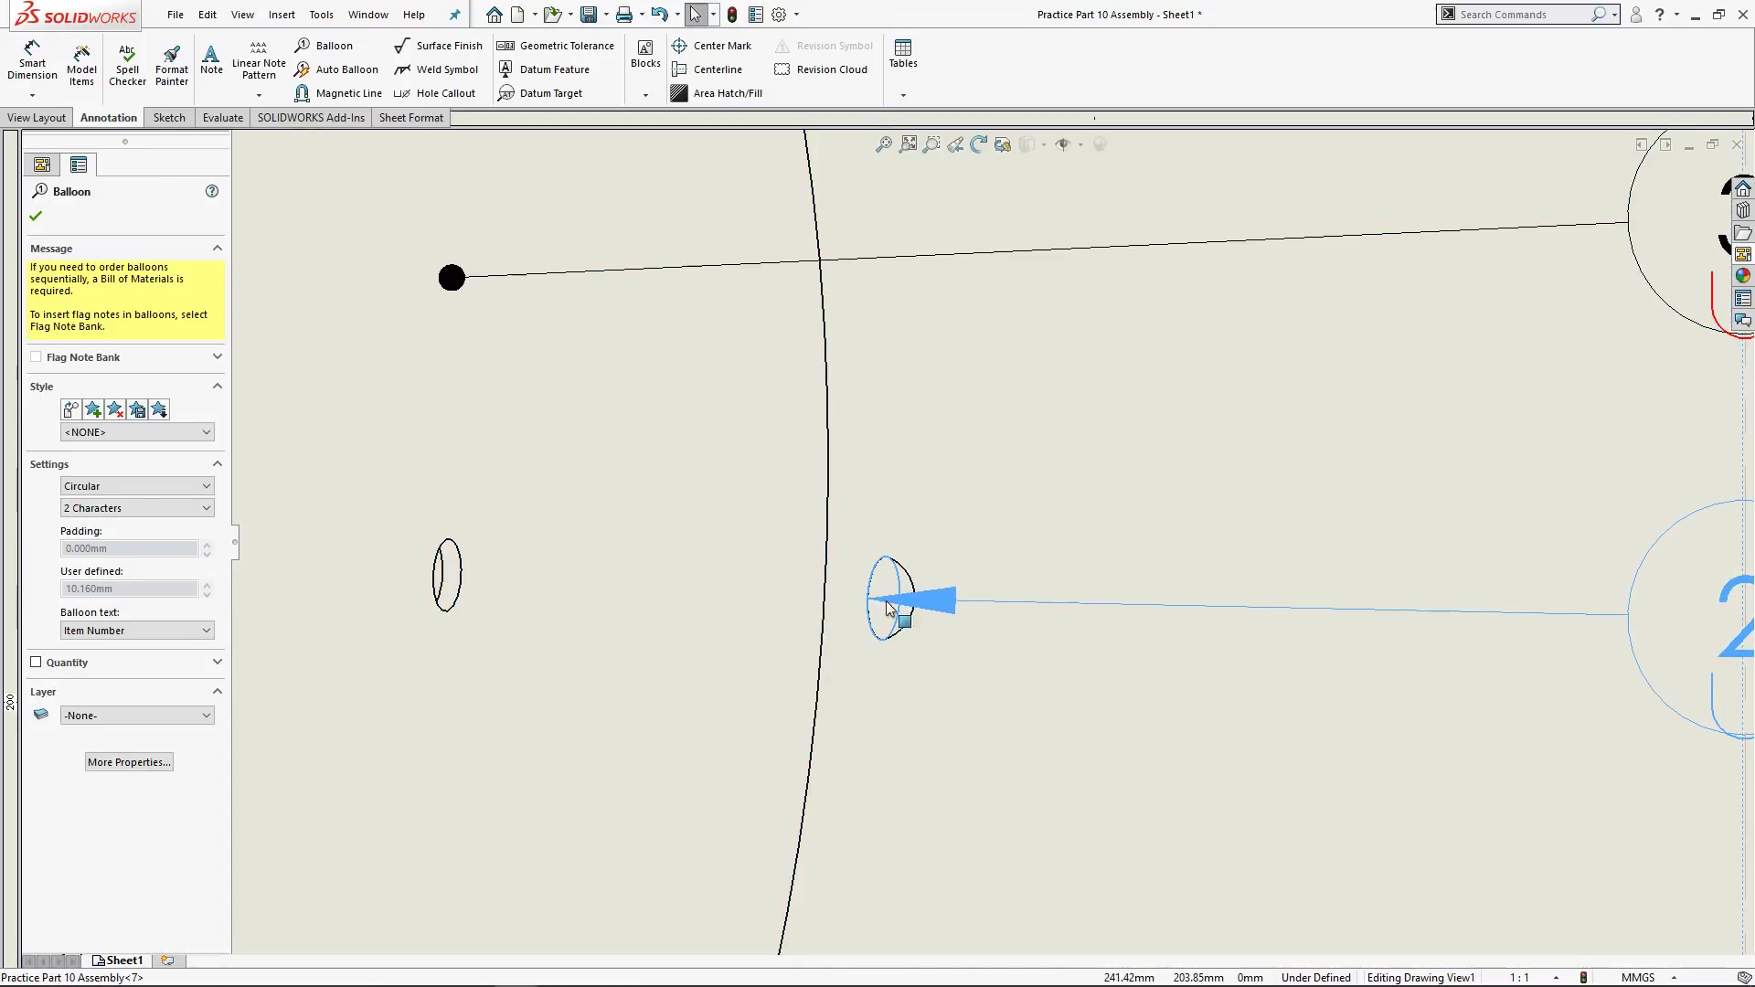
mouse_move(918, 601)
mouse_down()
mouse_move(864, 594)
mouse_move(911, 592)
mouse_up()
click(934, 750)
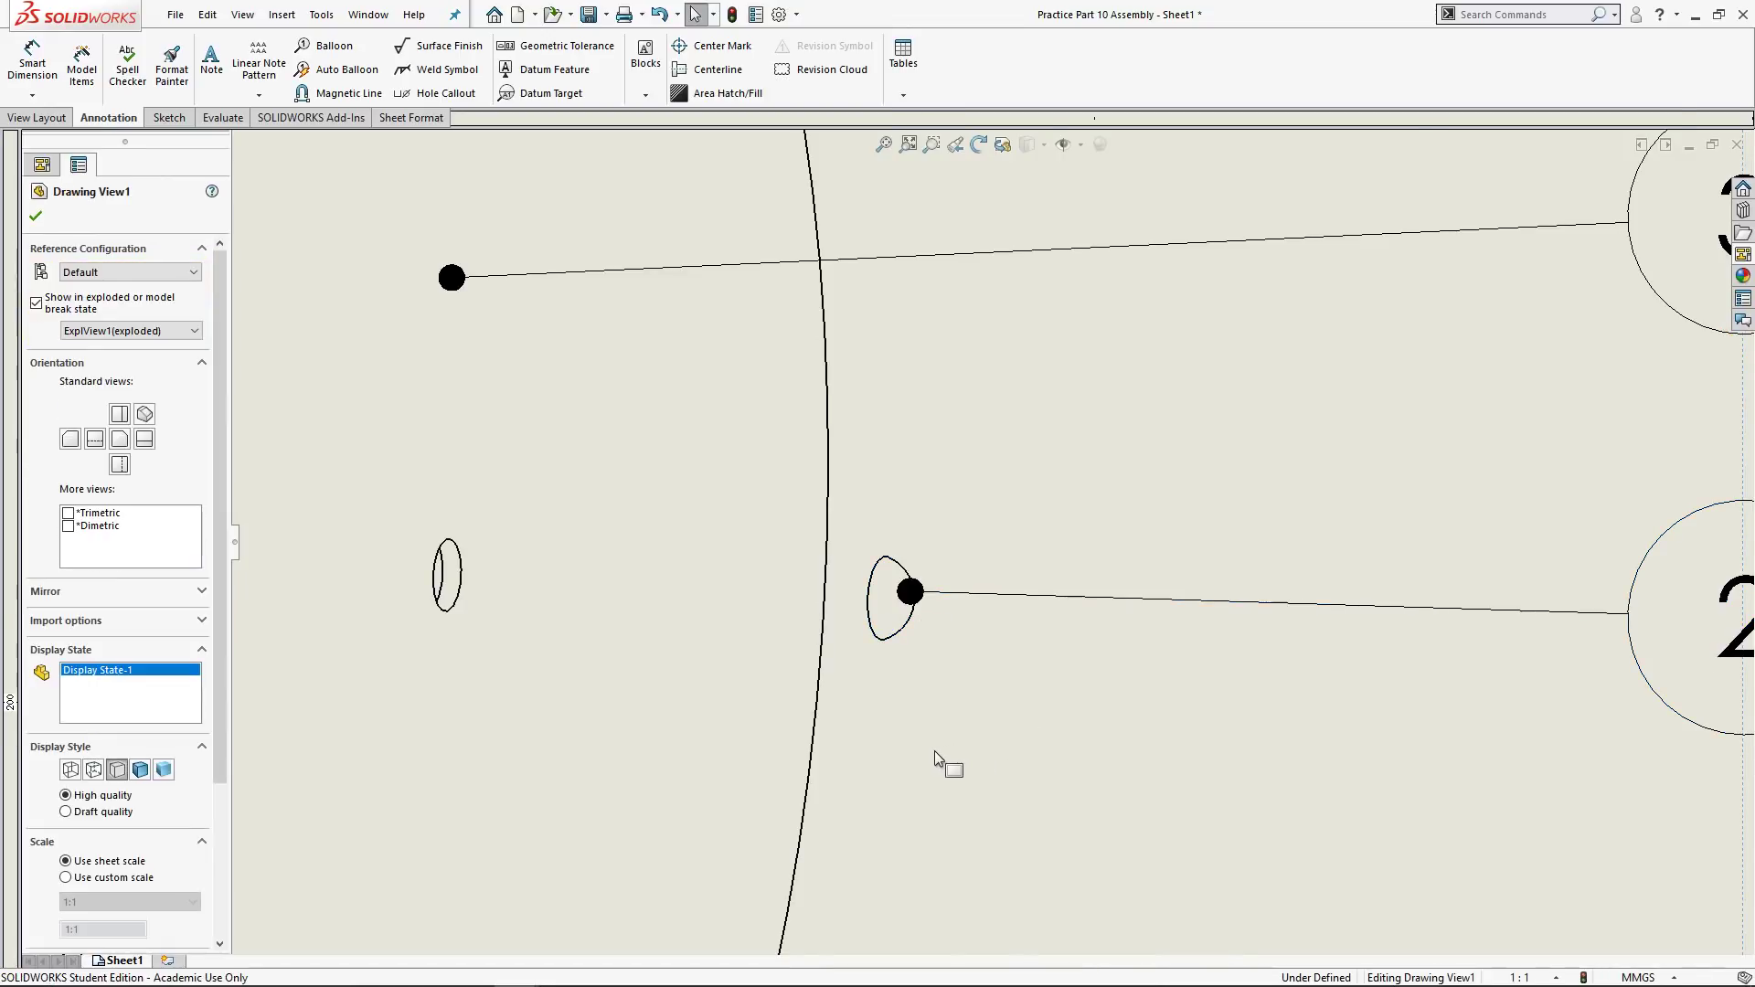
Insert a top-level-only bill of materials for the exploded view with the bom-standard template and place it above the title block.
scroll(943, 733, up, 6)
scroll(960, 513, up, 3)
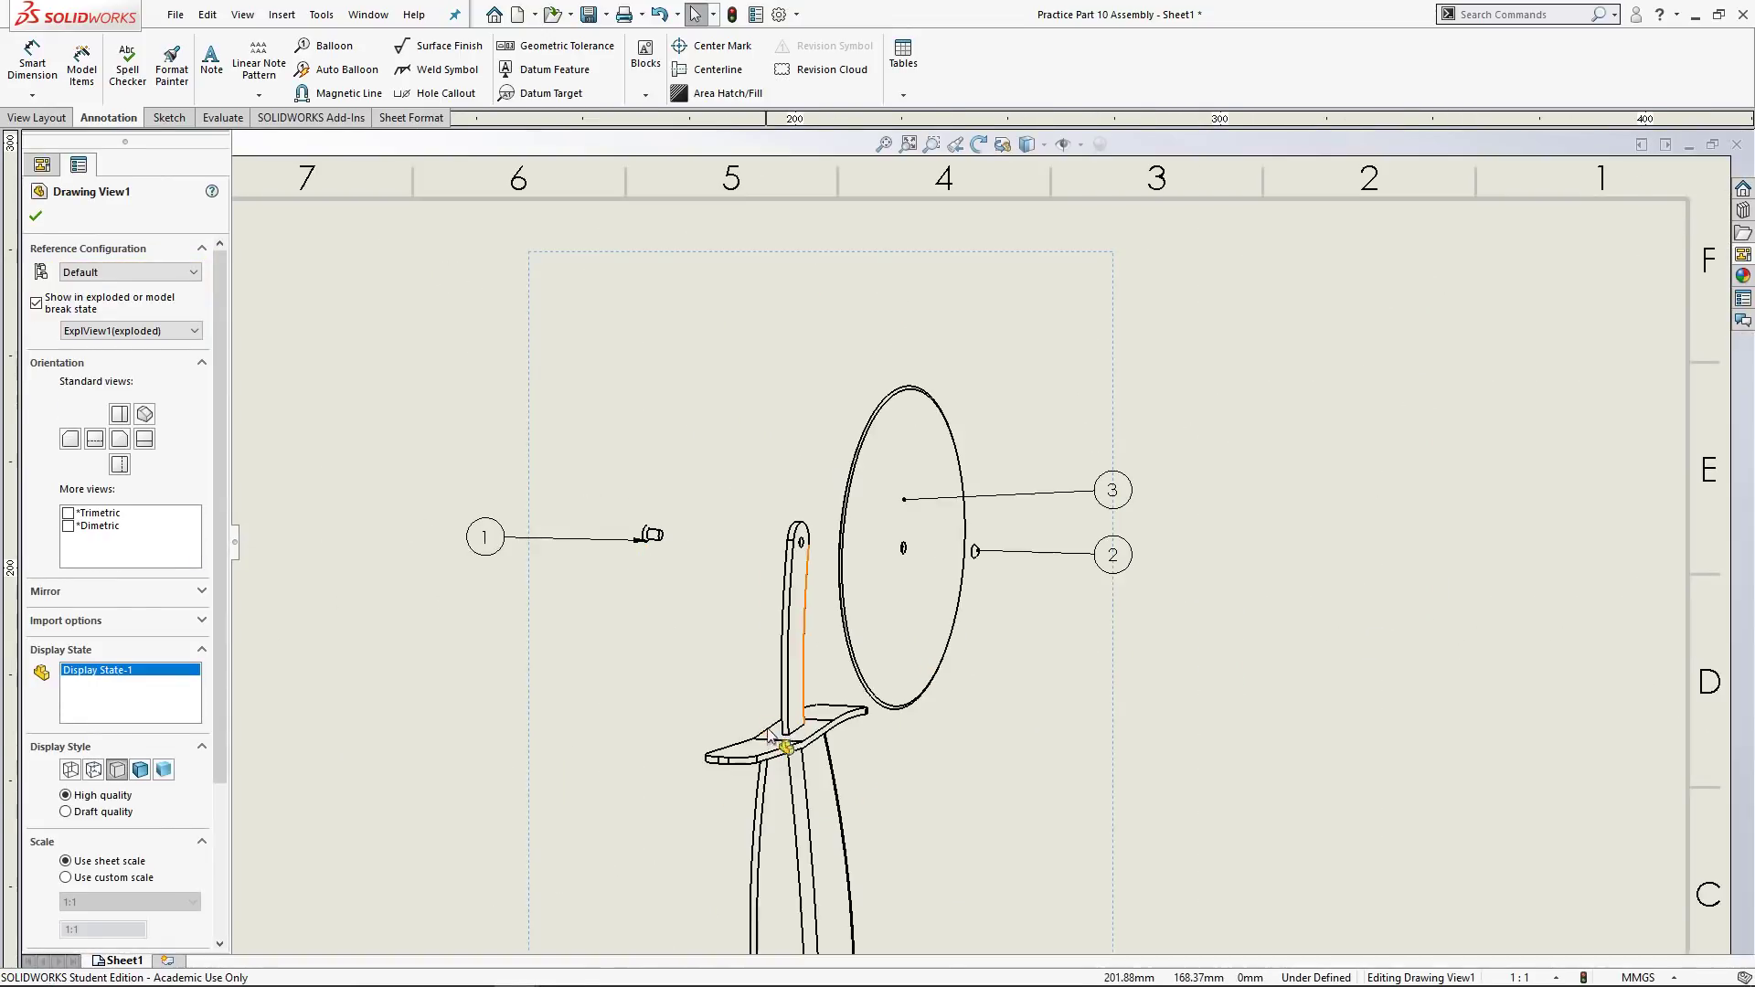
scroll(742, 681, up, 3)
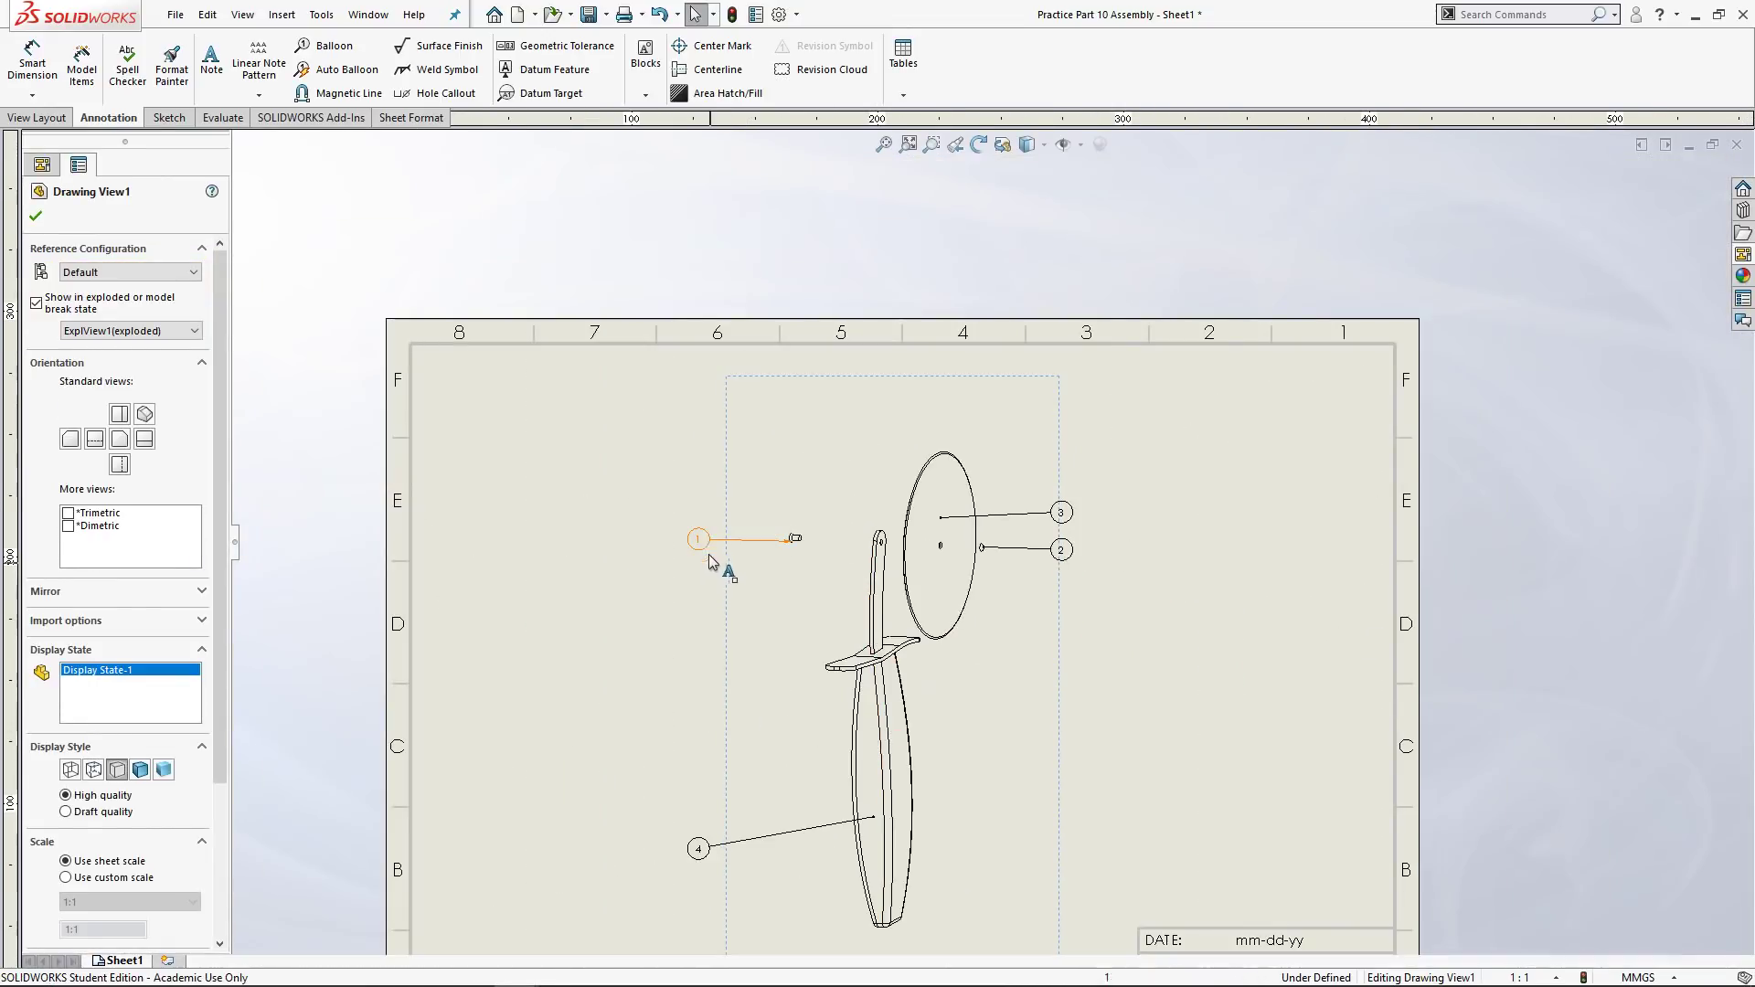
scroll(1060, 843, up, 3)
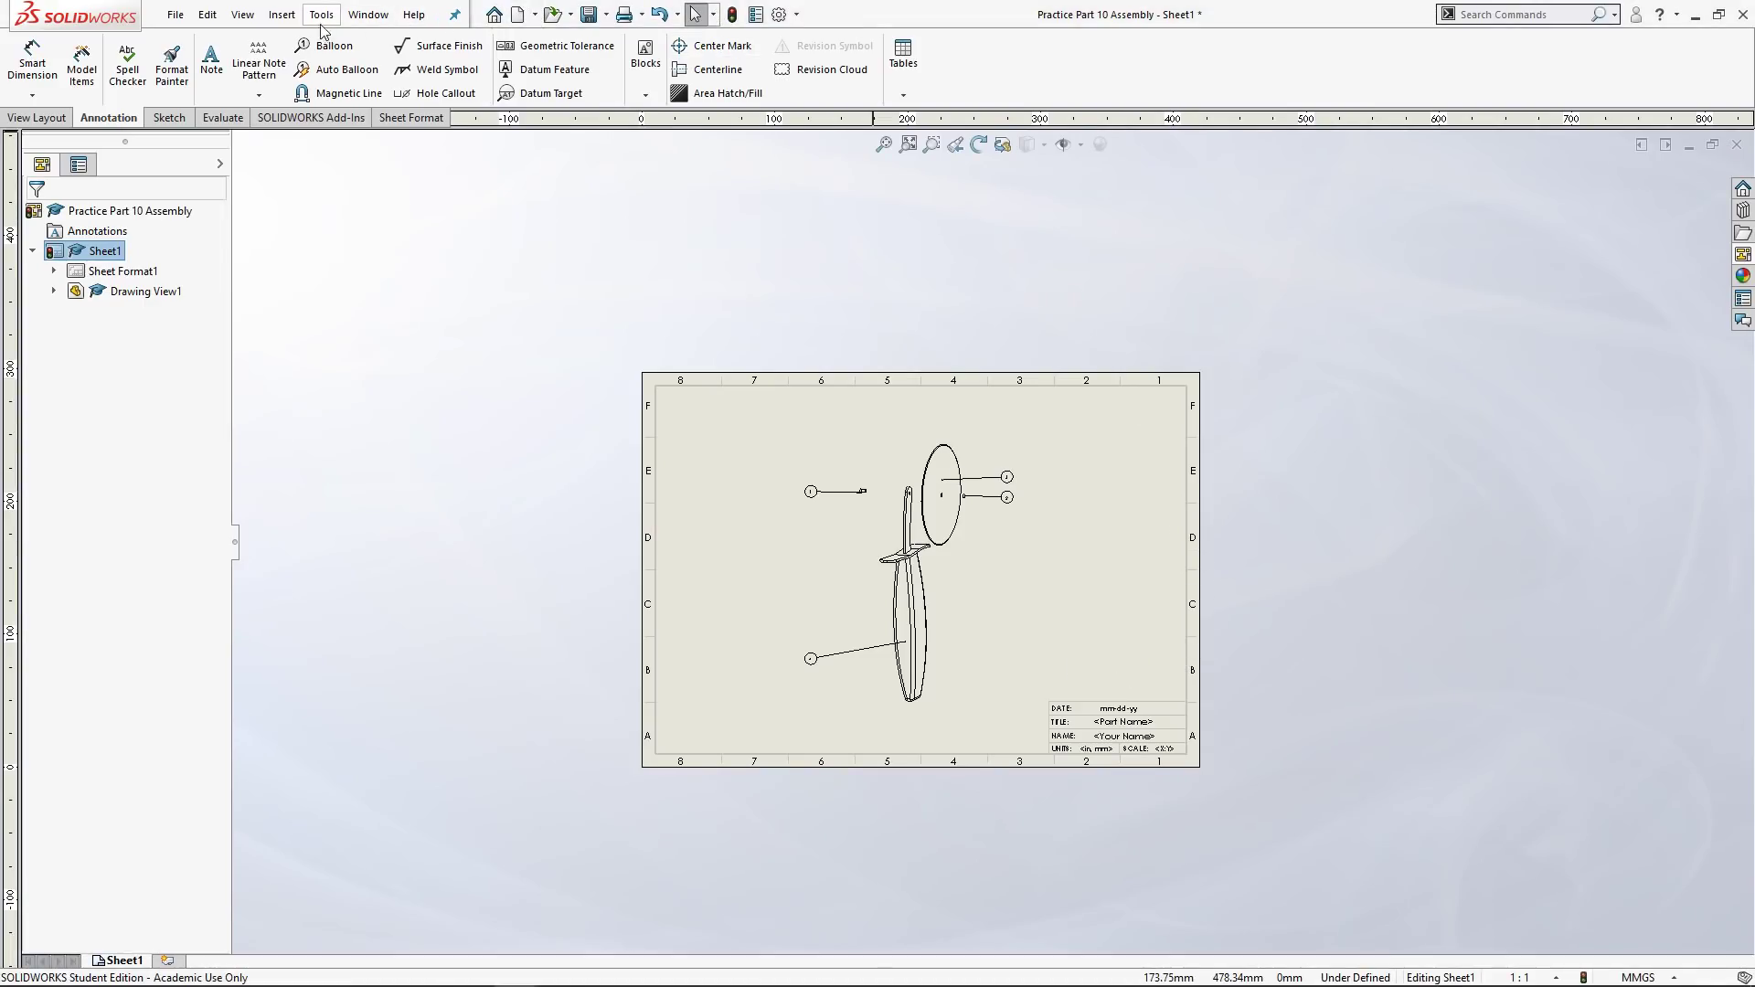
click(280, 15)
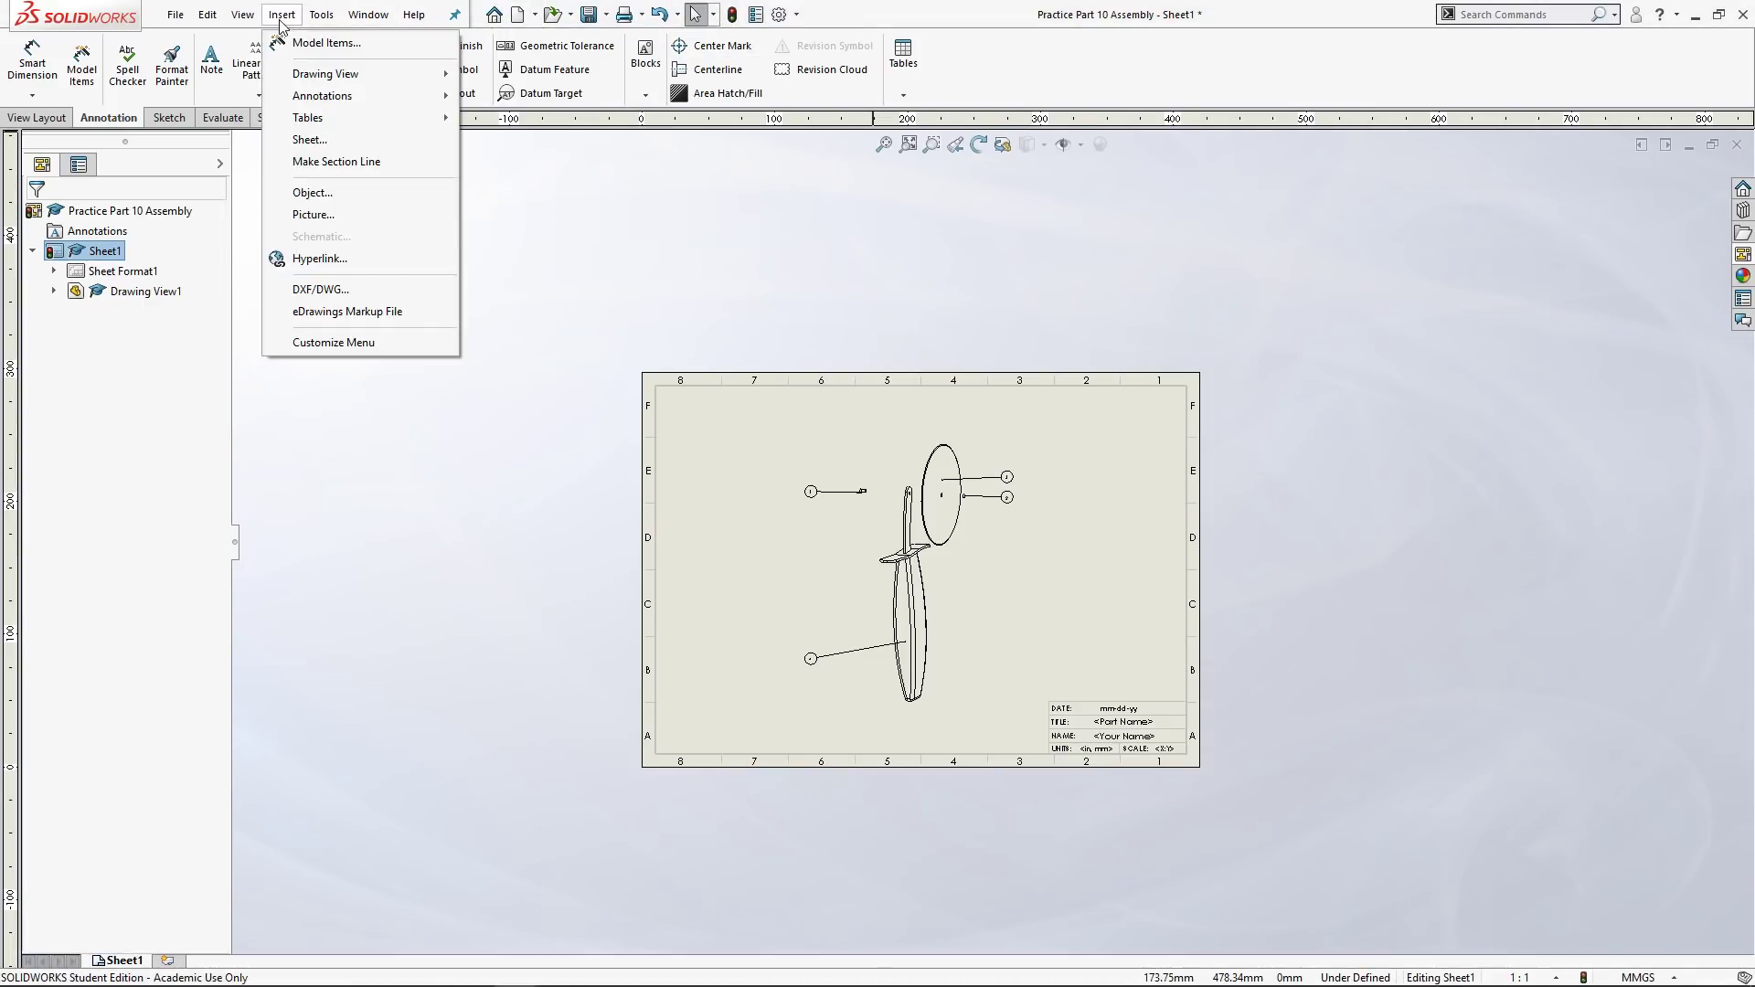
mouse_move(348, 128)
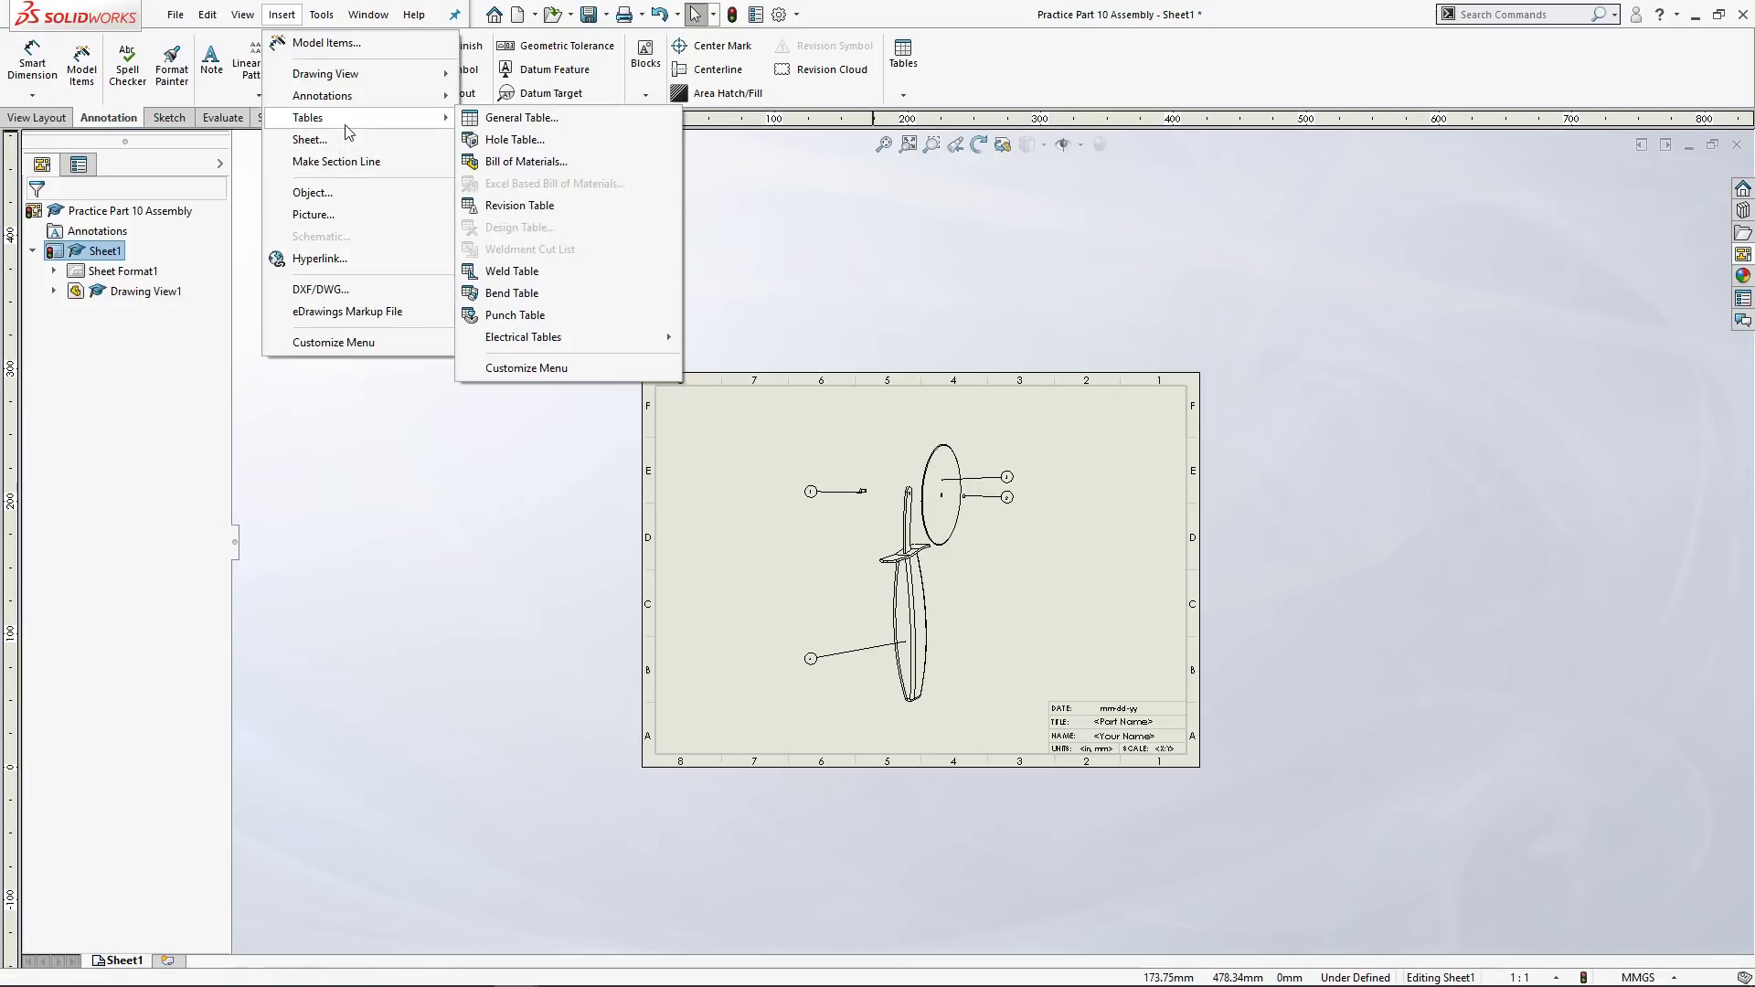
click(585, 162)
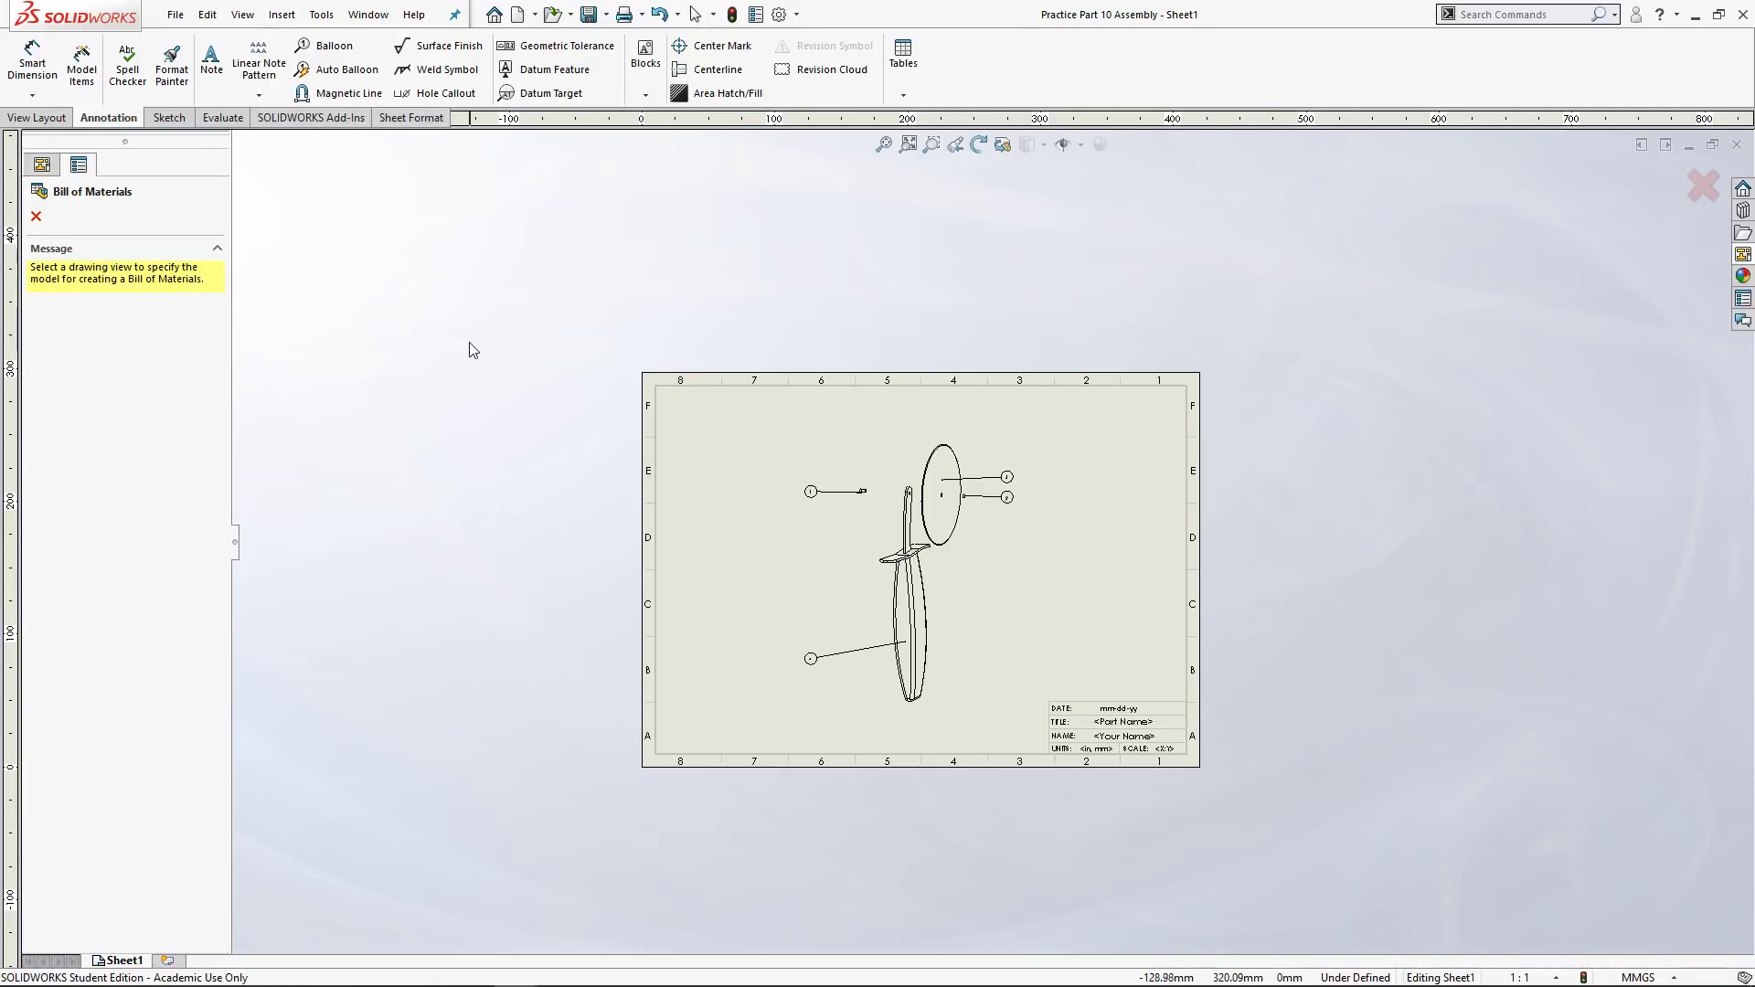
click(976, 606)
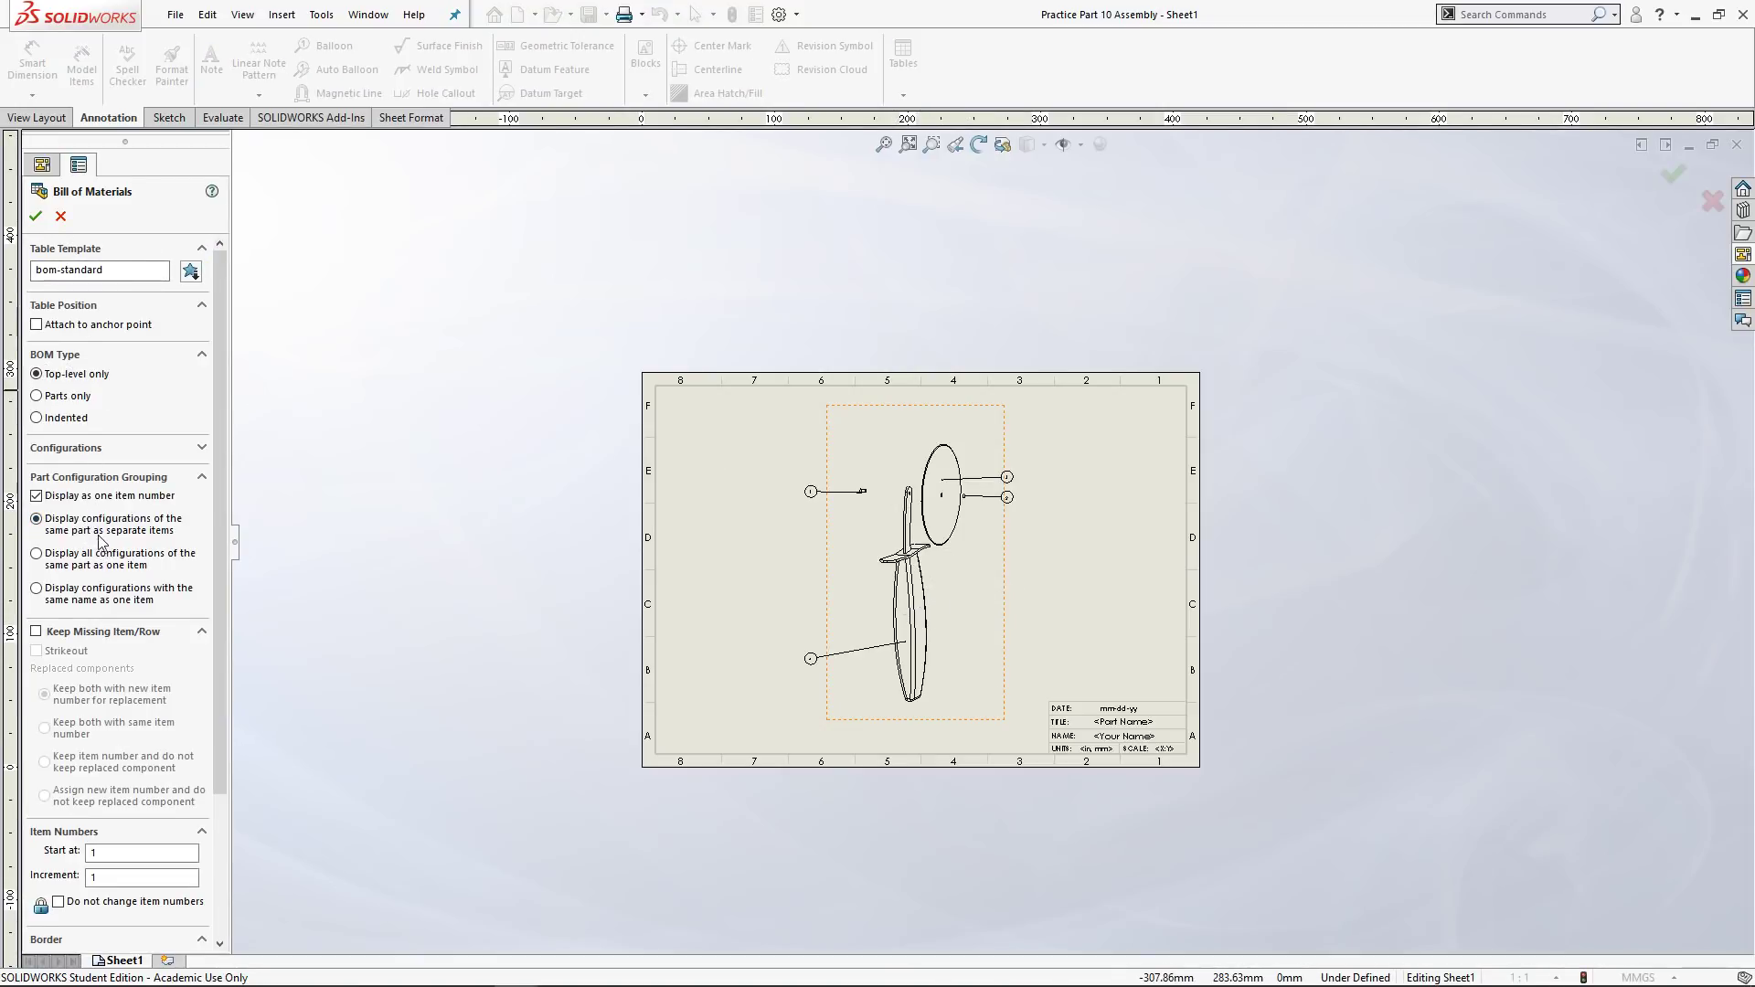
click(36, 217)
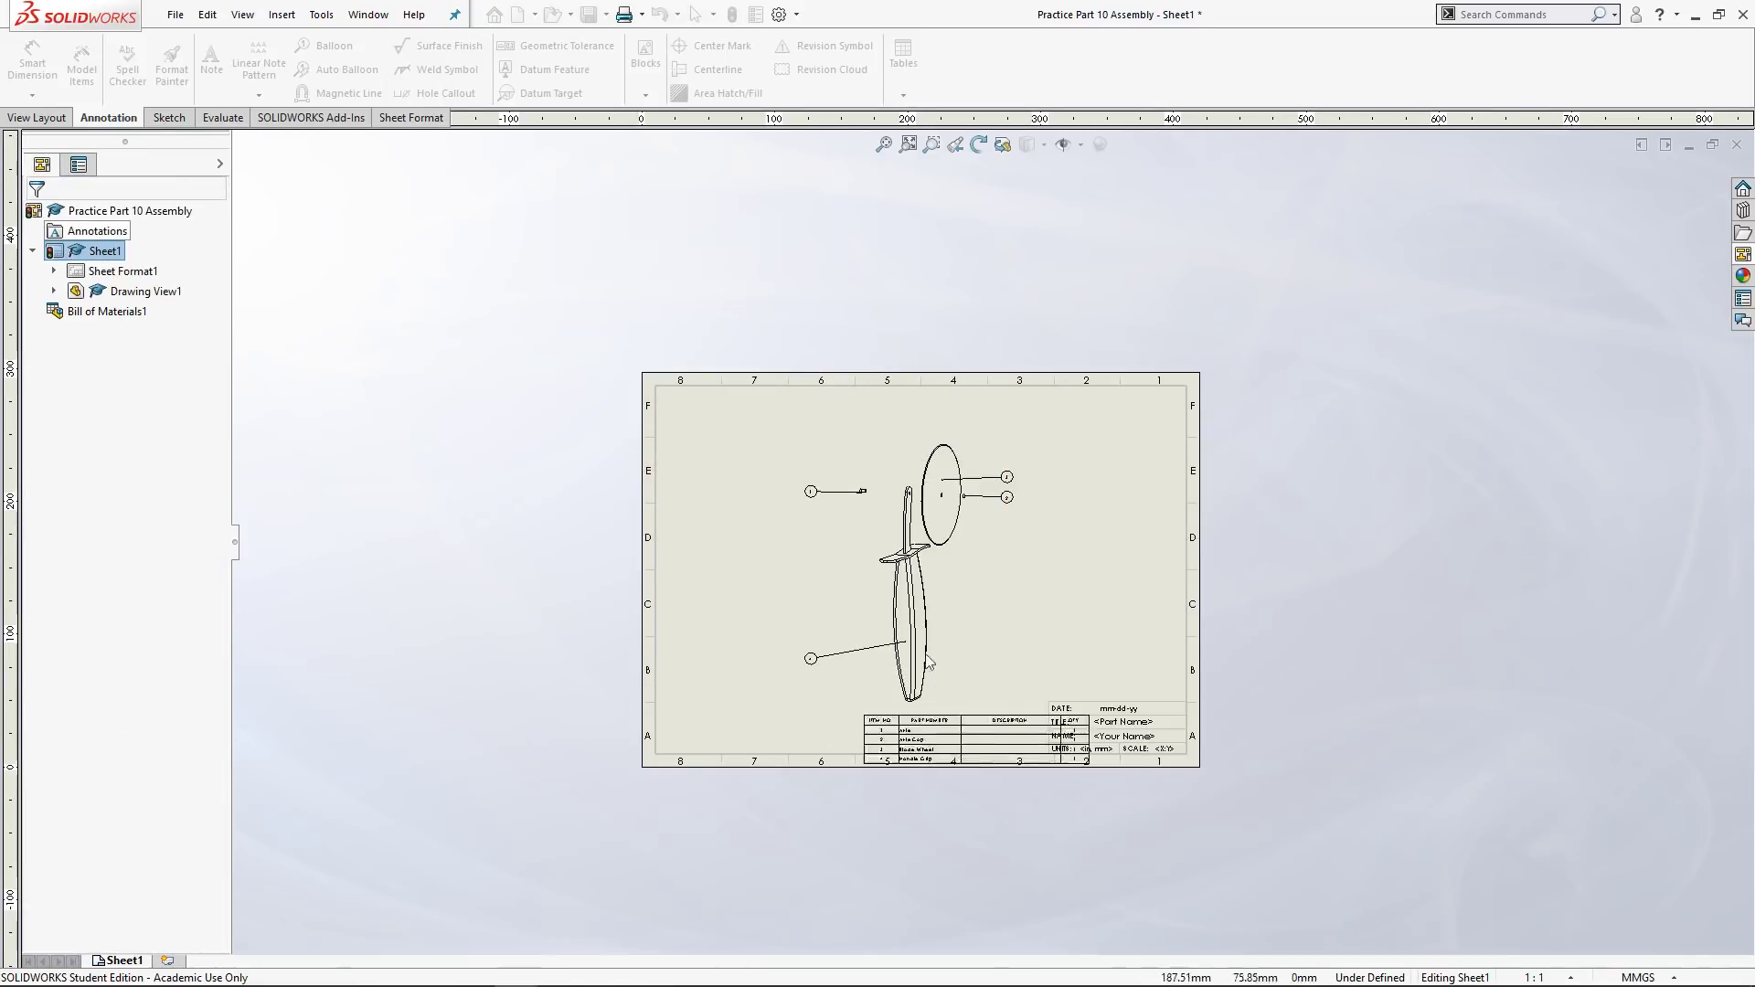
click(960, 638)
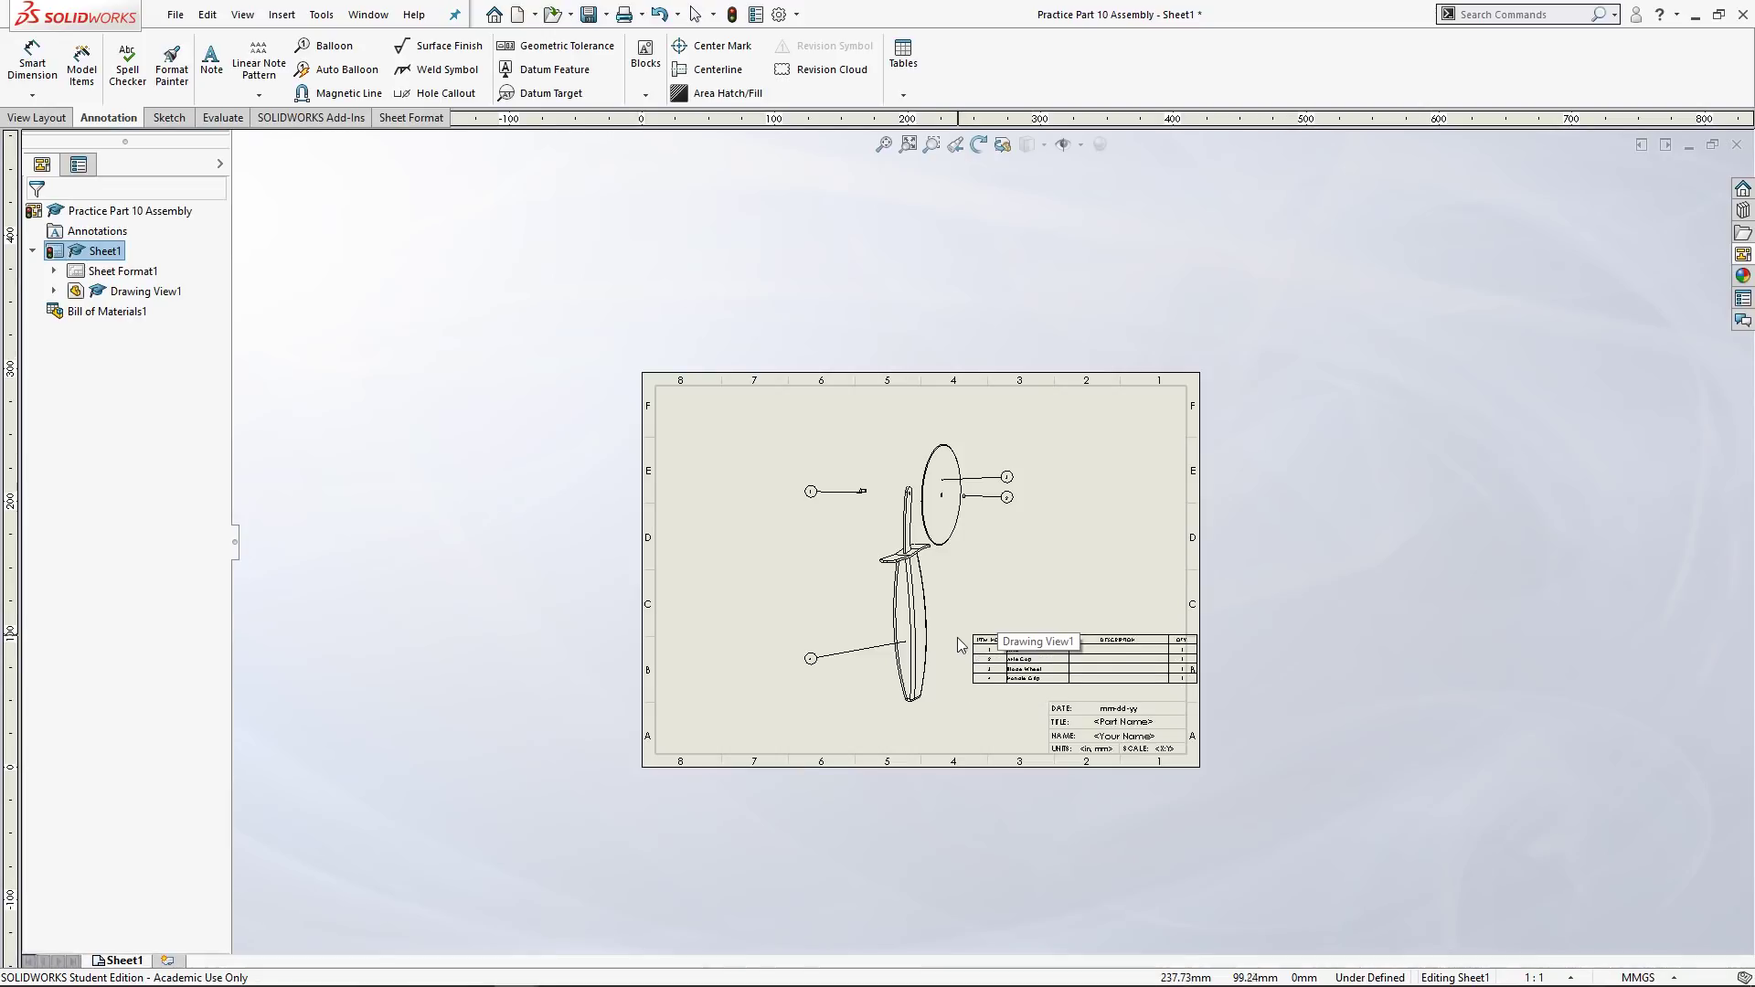
Delete the DESCRIPTION column from the bill of materials table.
scroll(1115, 602, down, 3)
click(1056, 684)
click(1051, 592)
click(1080, 684)
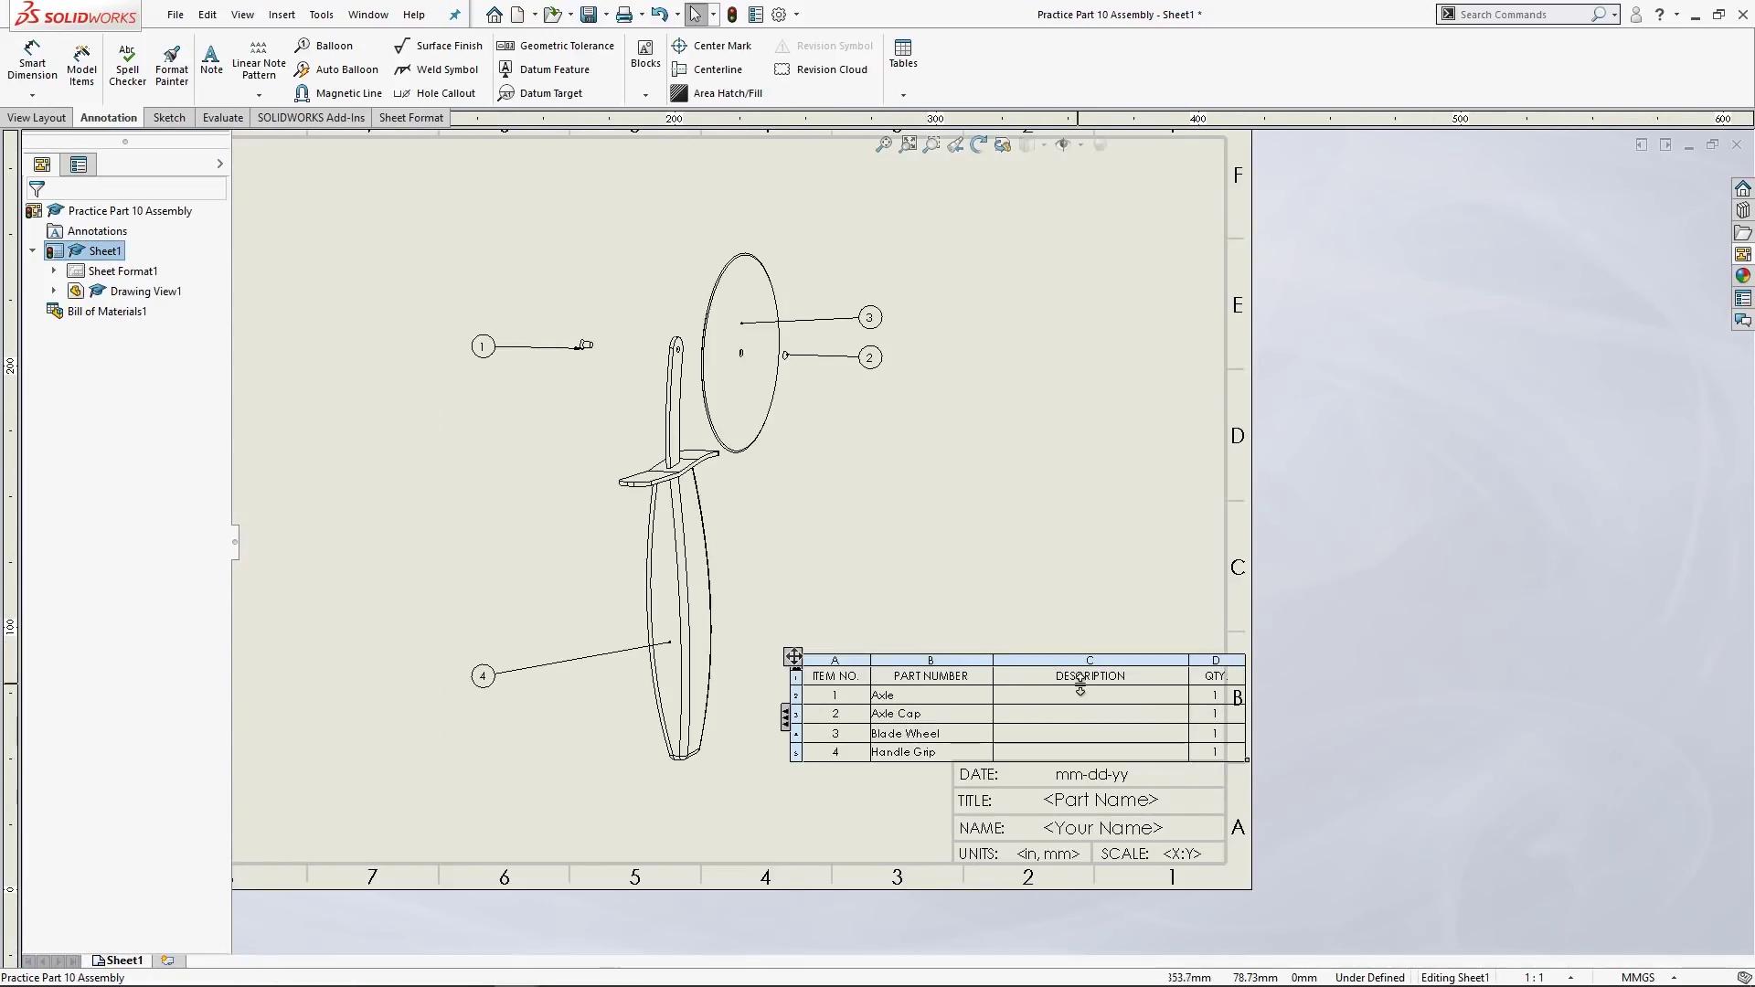
click(1077, 660)
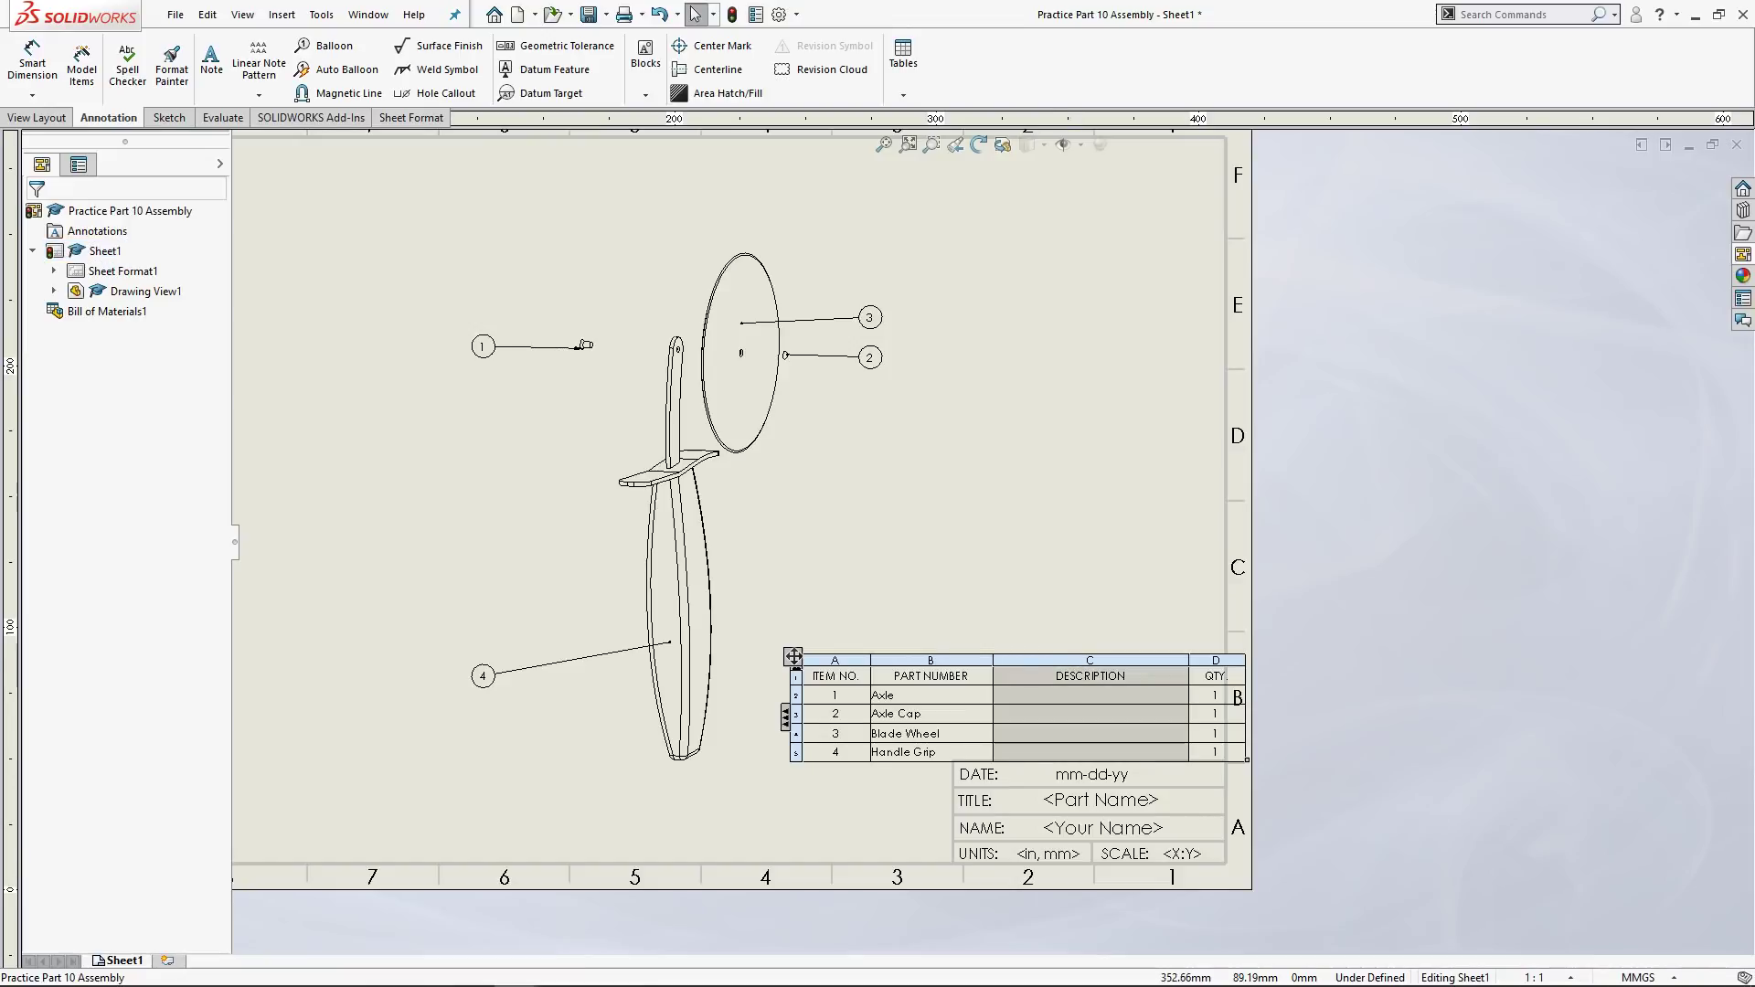
right_click(1056, 669)
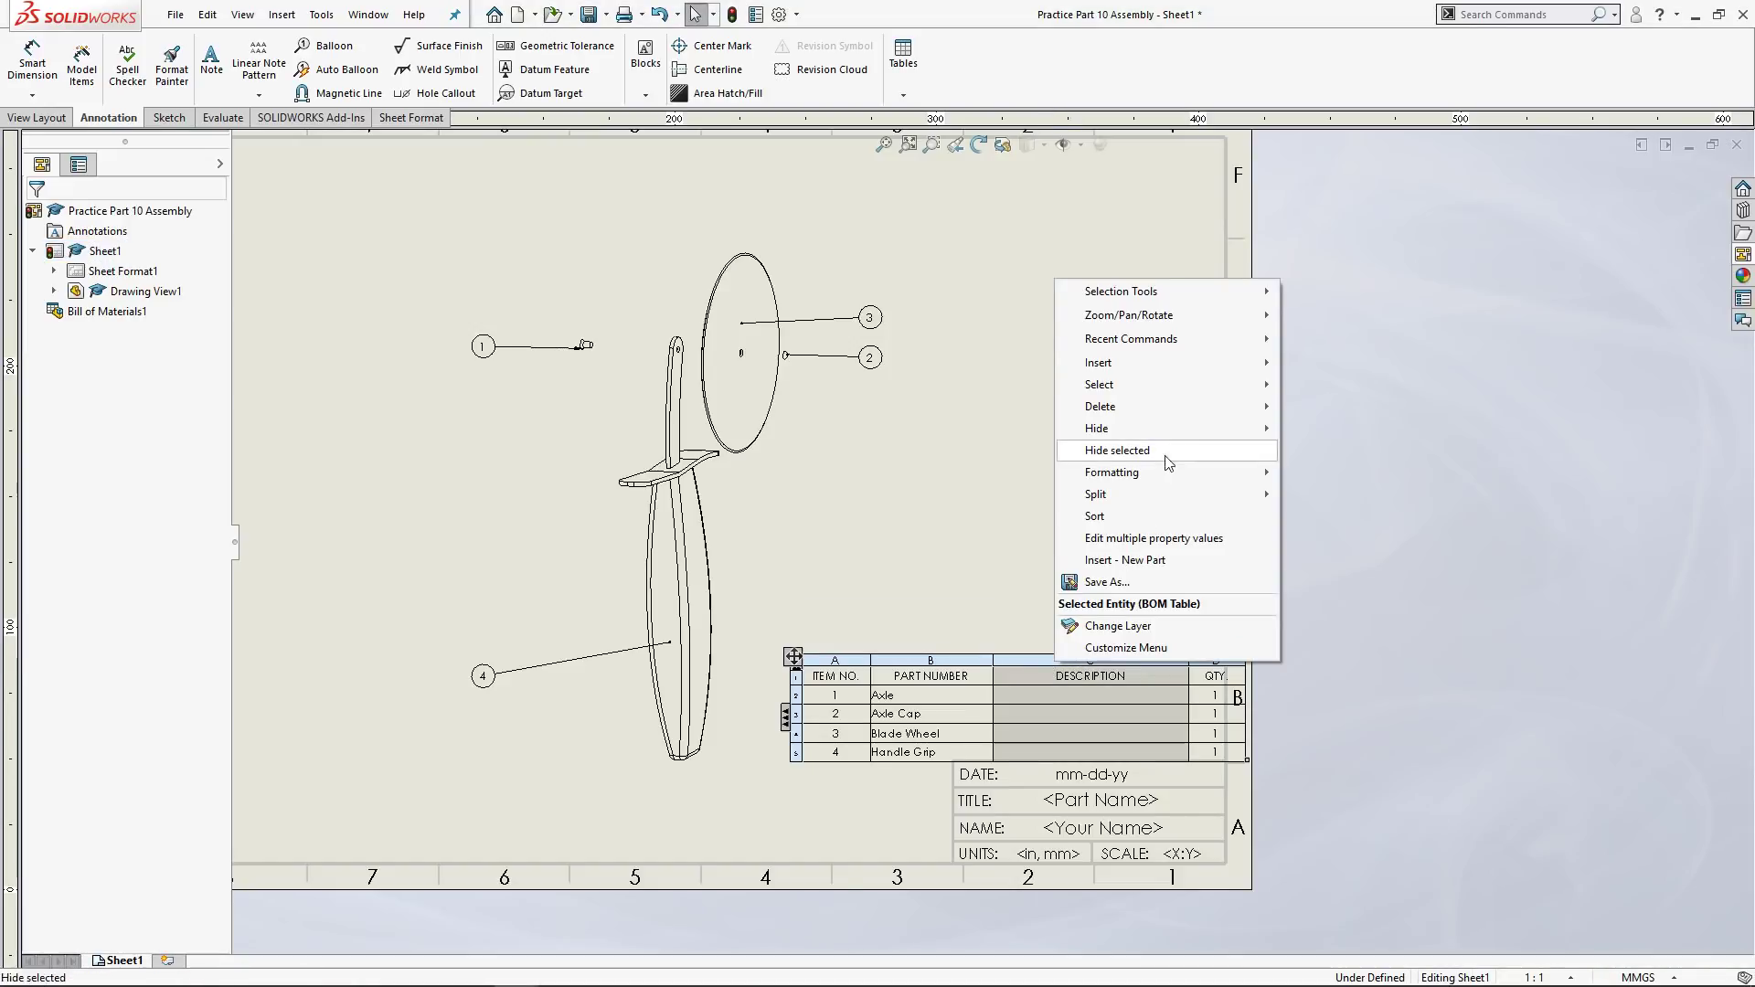
mouse_move(1143, 408)
click(1336, 435)
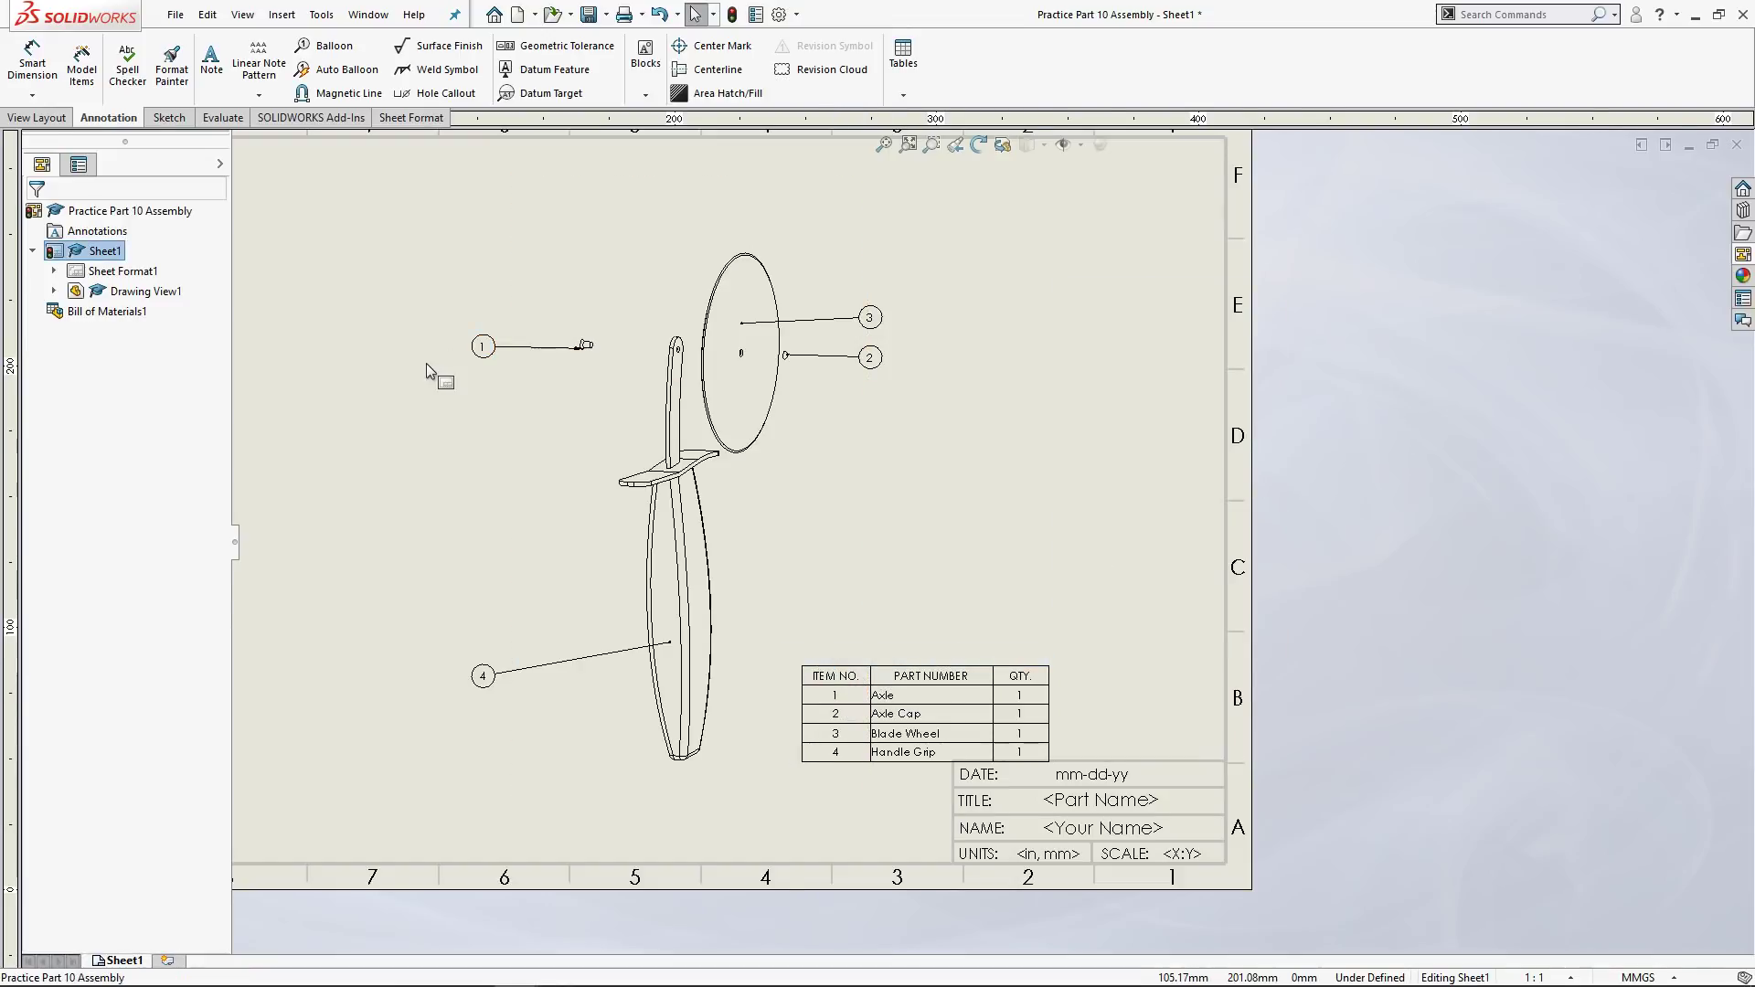
Rename the PART NUMBER column header in the bill of materials to PART NAME.
double_click(951, 680)
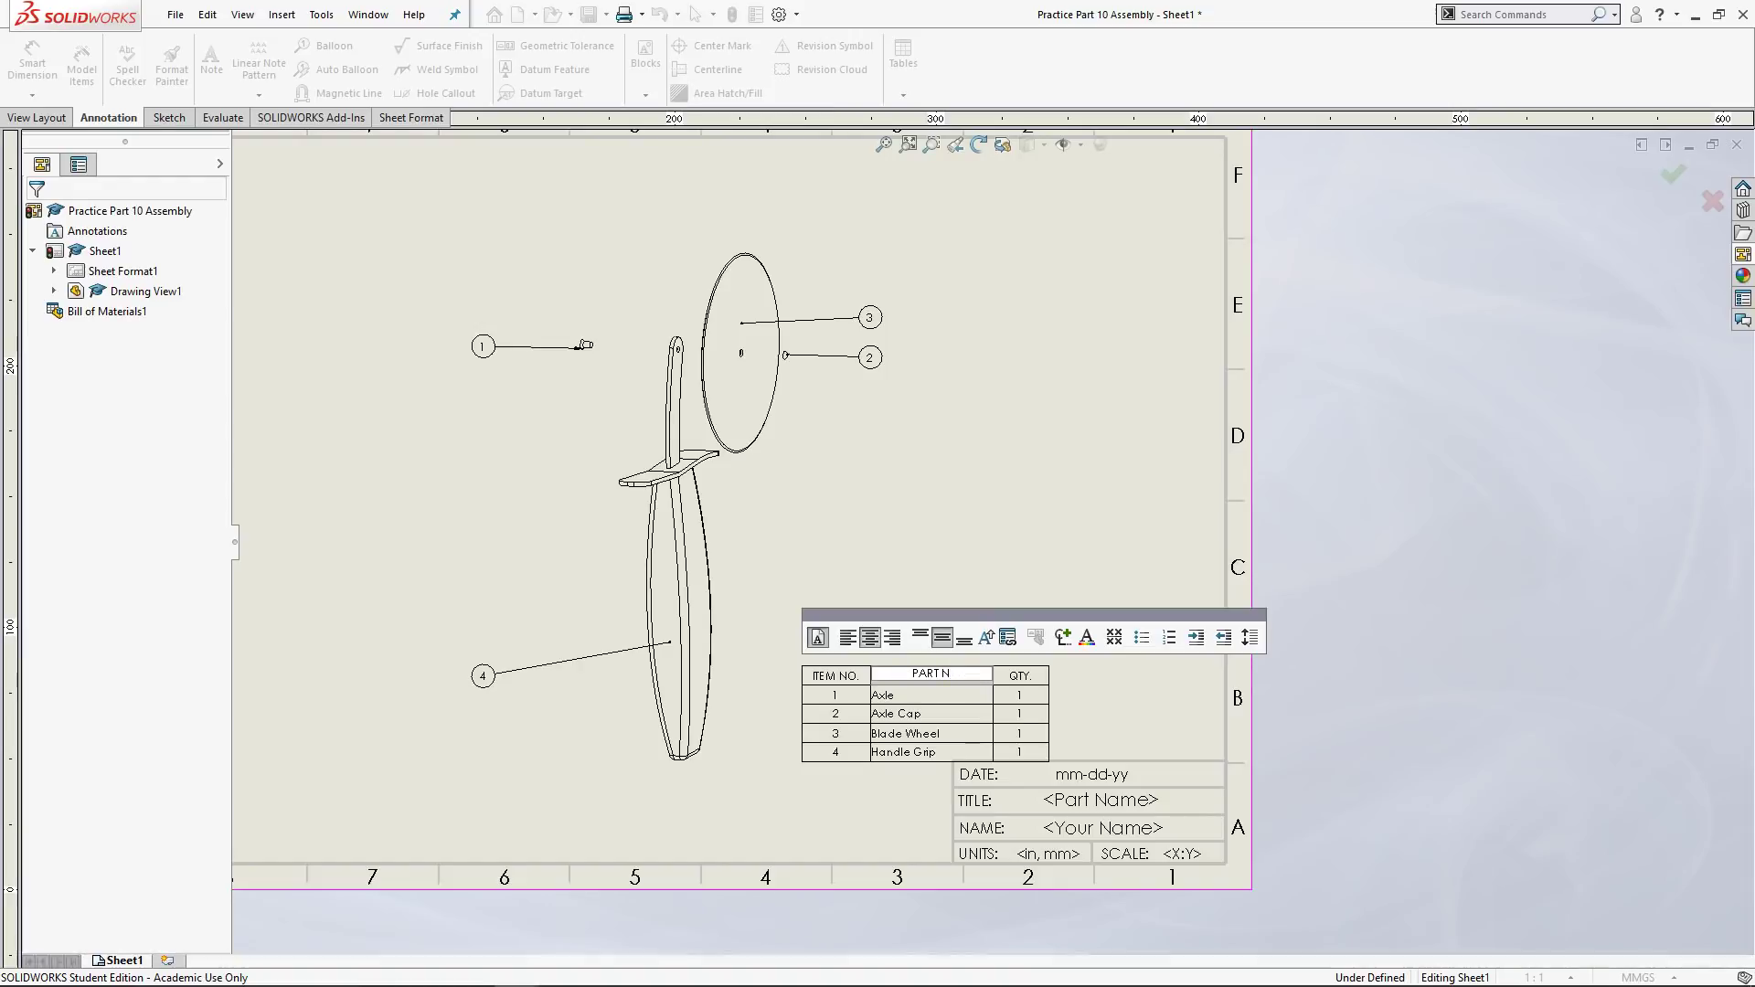
key(Return)
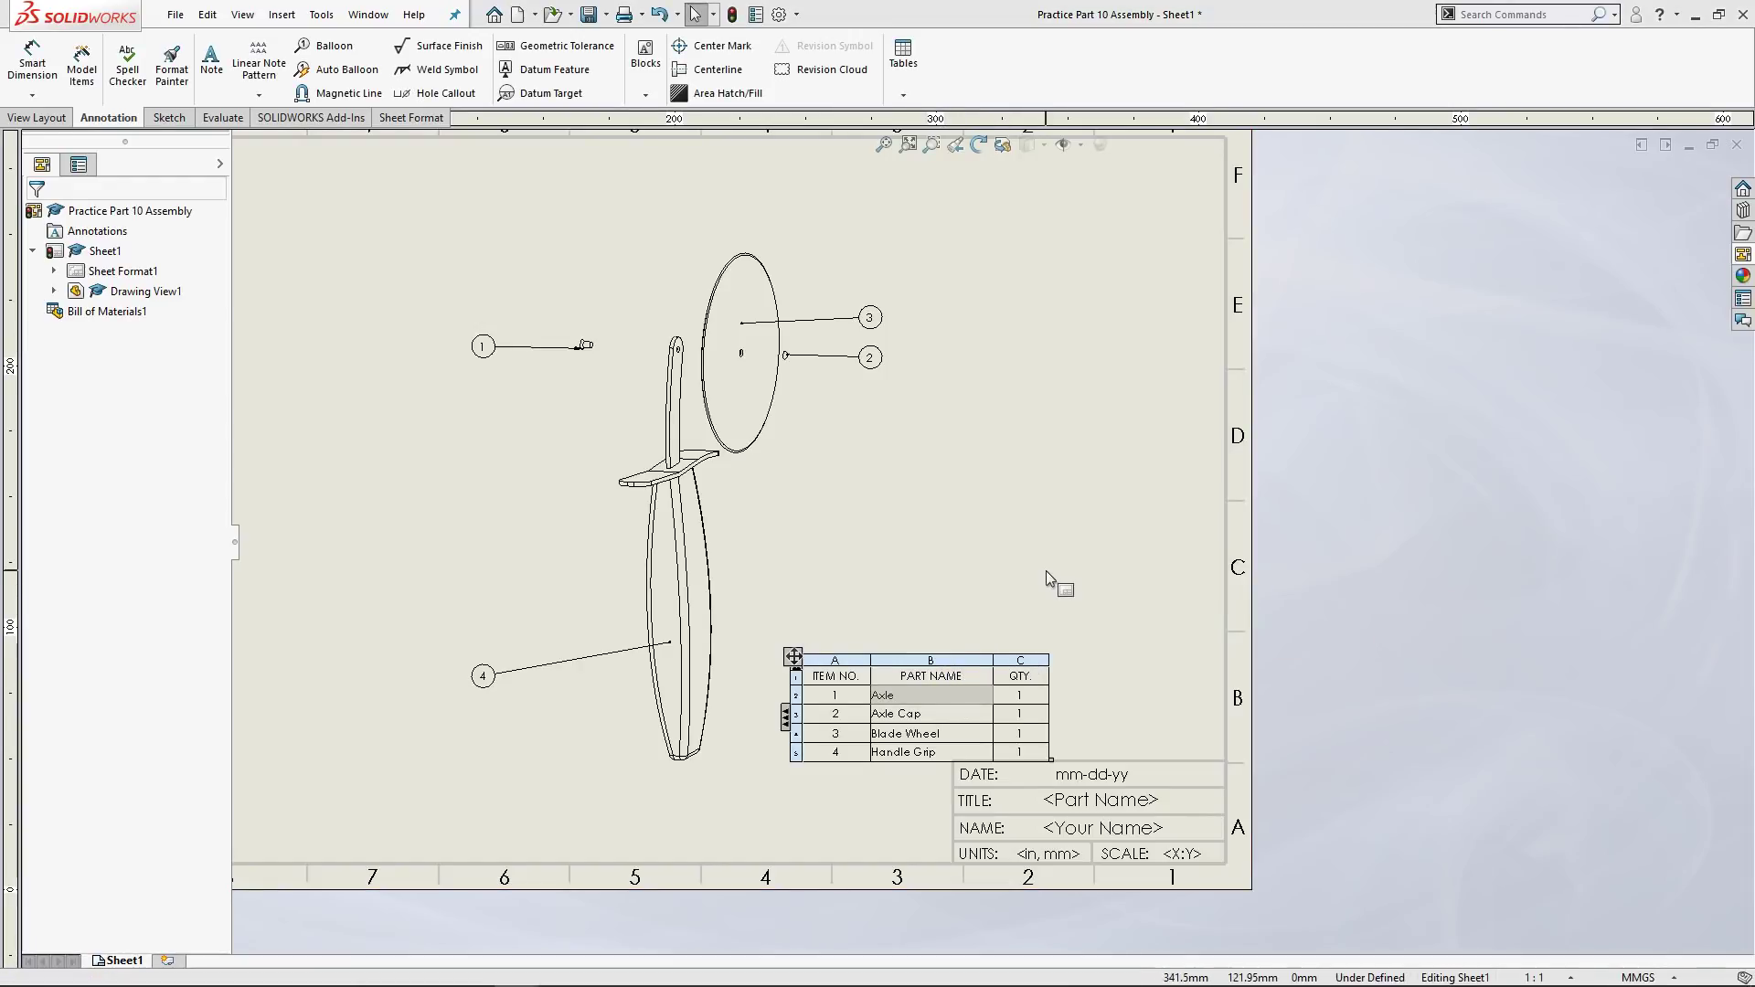
click(1034, 649)
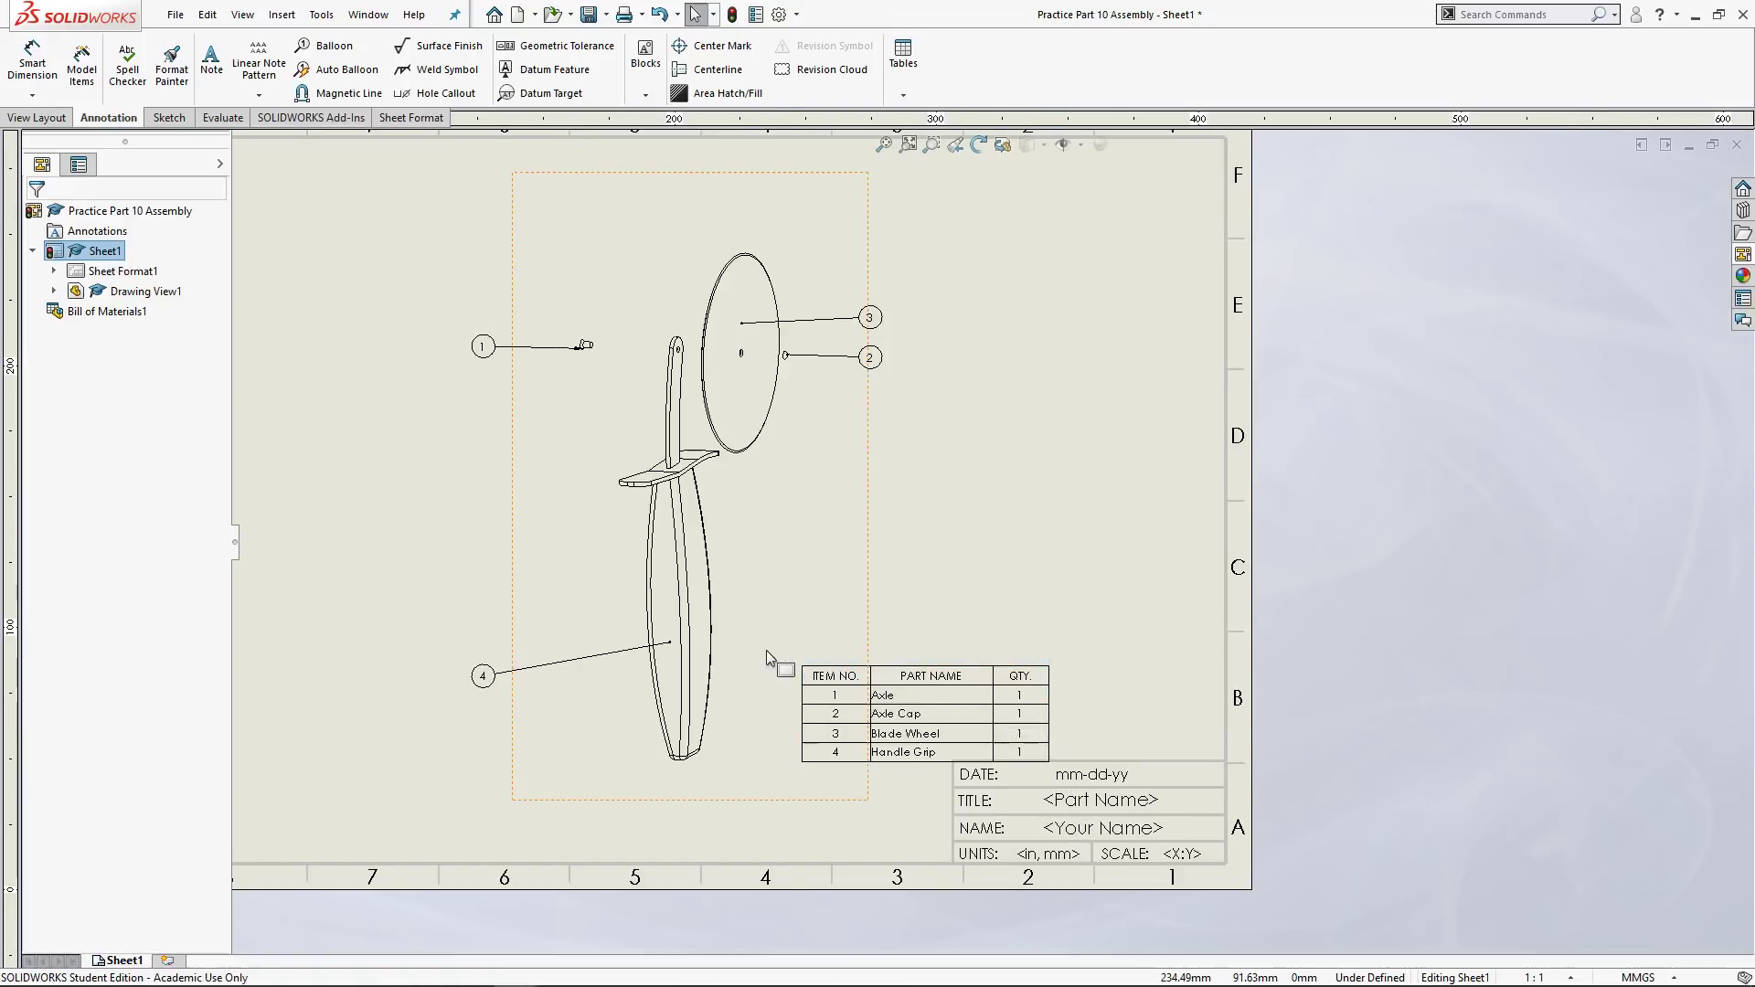
Move the bill of materials table directly above the title block, aligned with the sheet's right border line.
drag(794, 658, 960, 656)
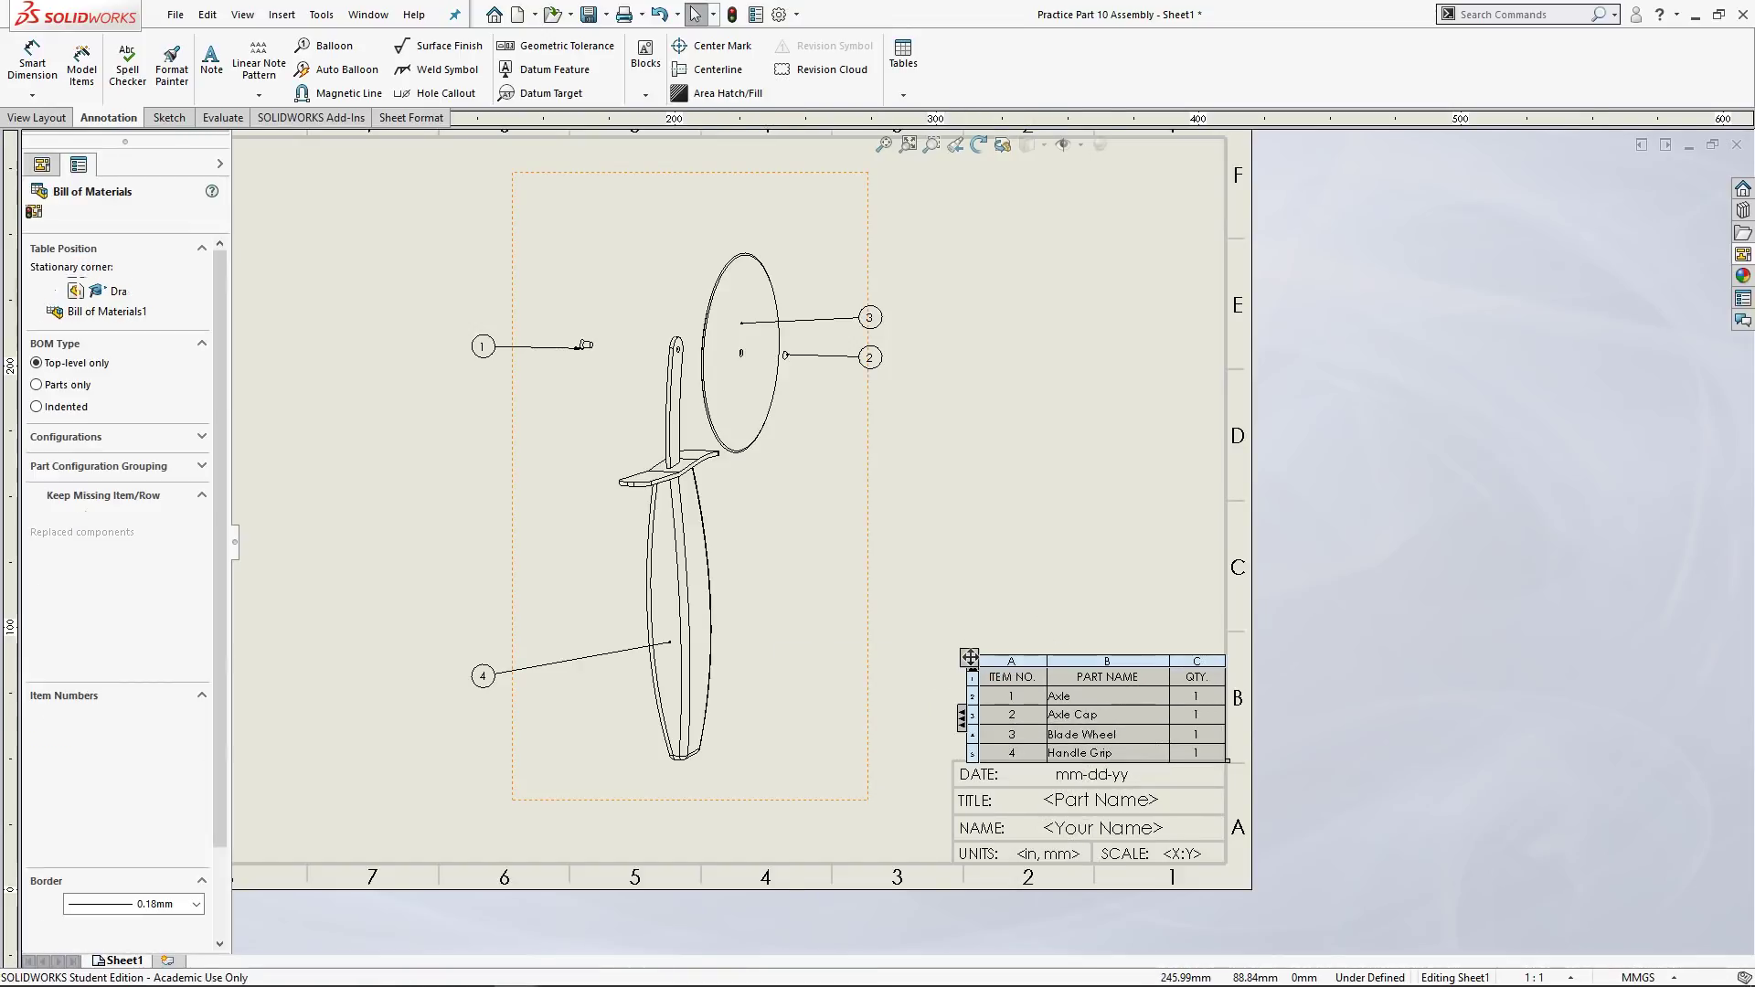
scroll(951, 740, down, 3)
scroll(1161, 750, down, 5)
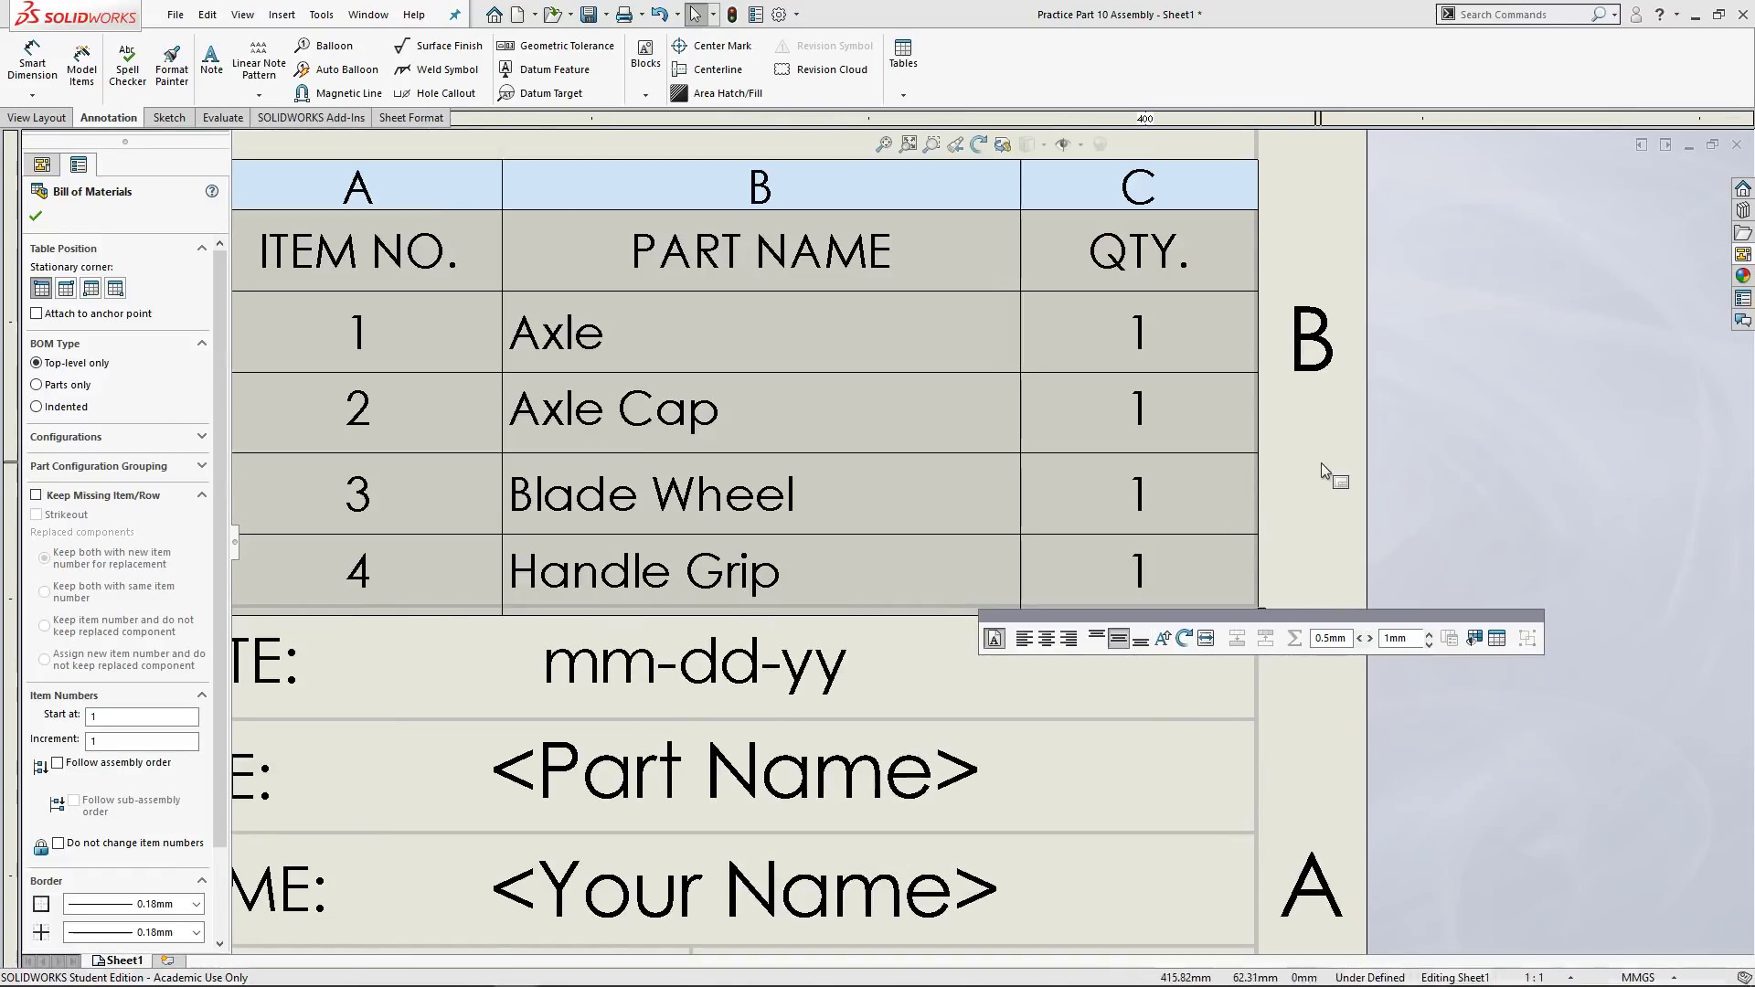
Adjust the bill of materials table at its lower corner so it sits flush on the title block, and deselect it.
click(1321, 470)
click(1221, 570)
mouse_move(1268, 621)
mouse_down()
mouse_move(1247, 592)
mouse_move(1260, 602)
mouse_up()
click(1117, 729)
Open the sheet format for editing and set the title block's date to 11-5-2018.
scroll(987, 548, up, 6)
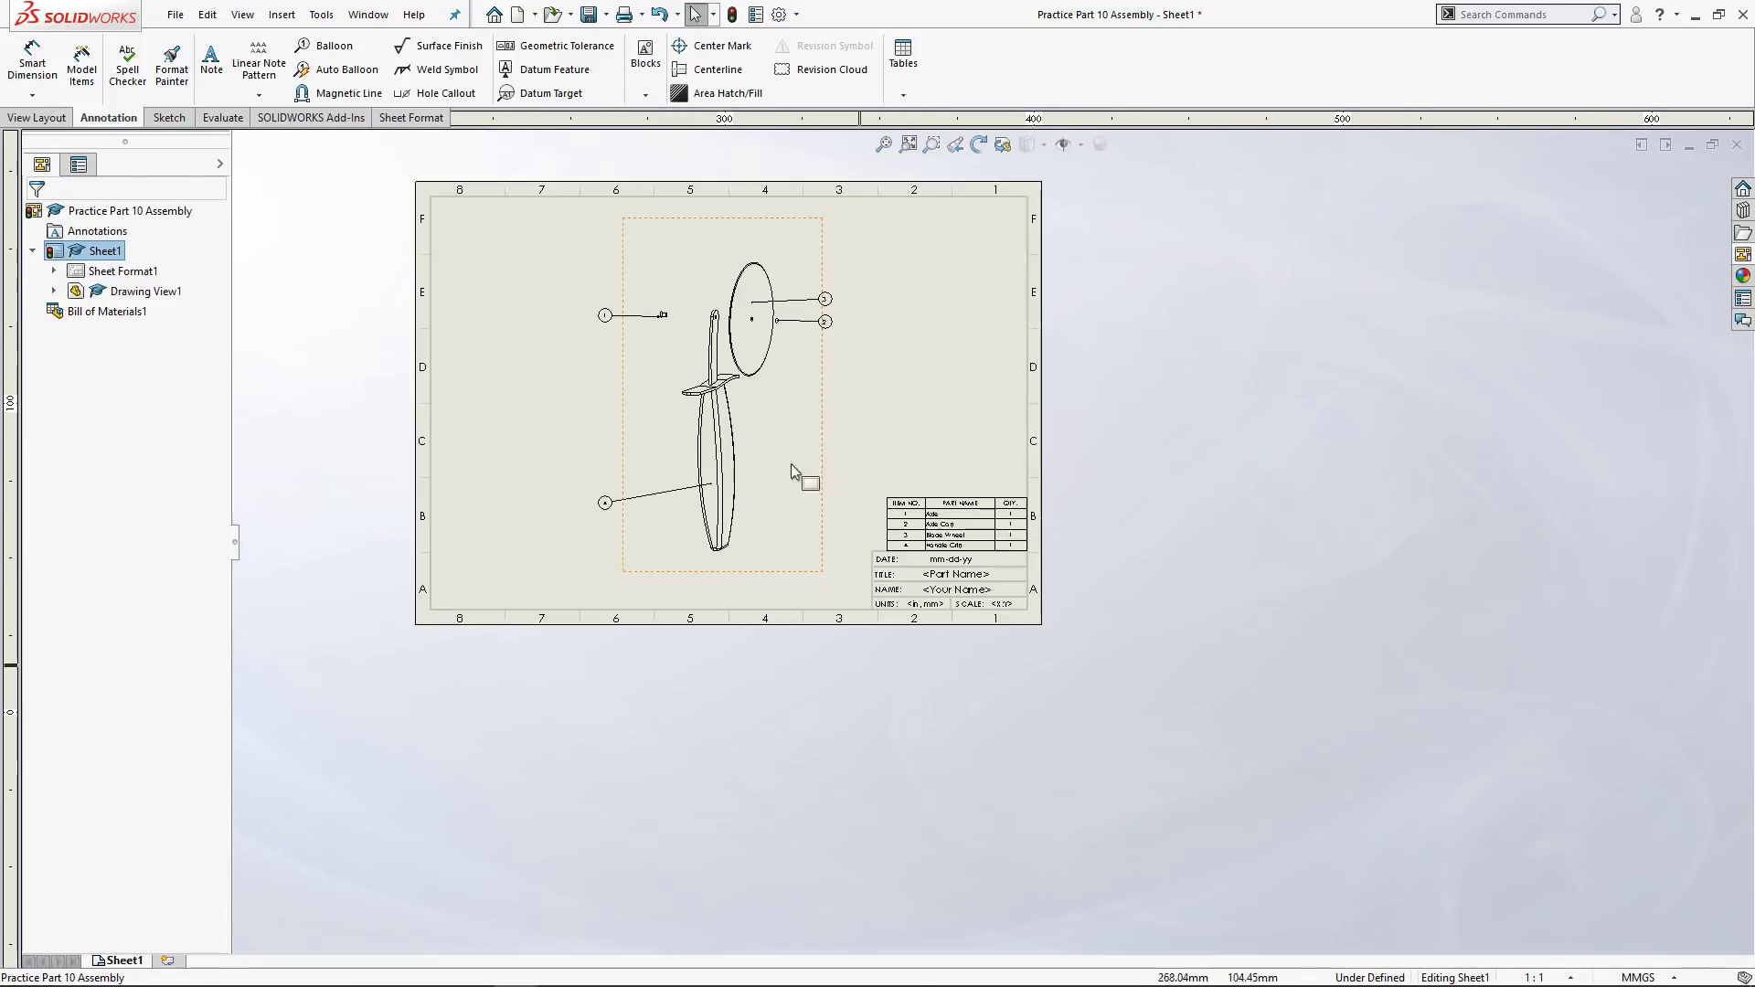
scroll(905, 429, down, 2)
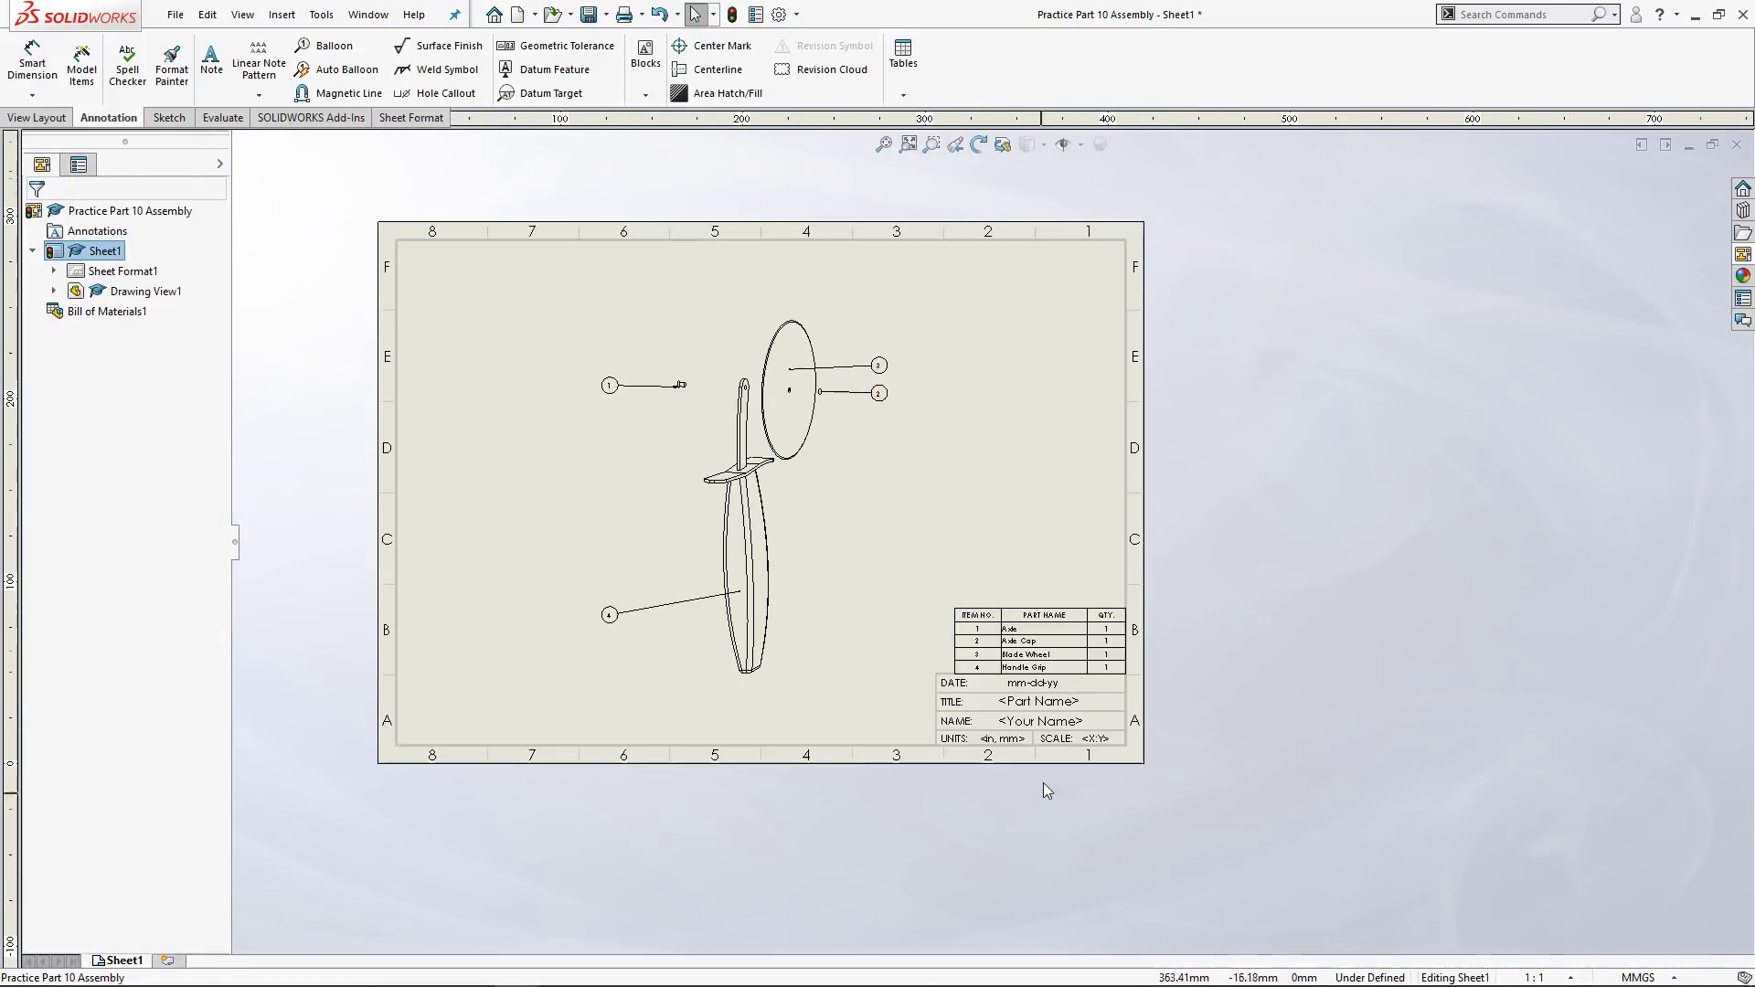
right_click(1003, 713)
click(1042, 400)
scroll(1029, 704, down, 3)
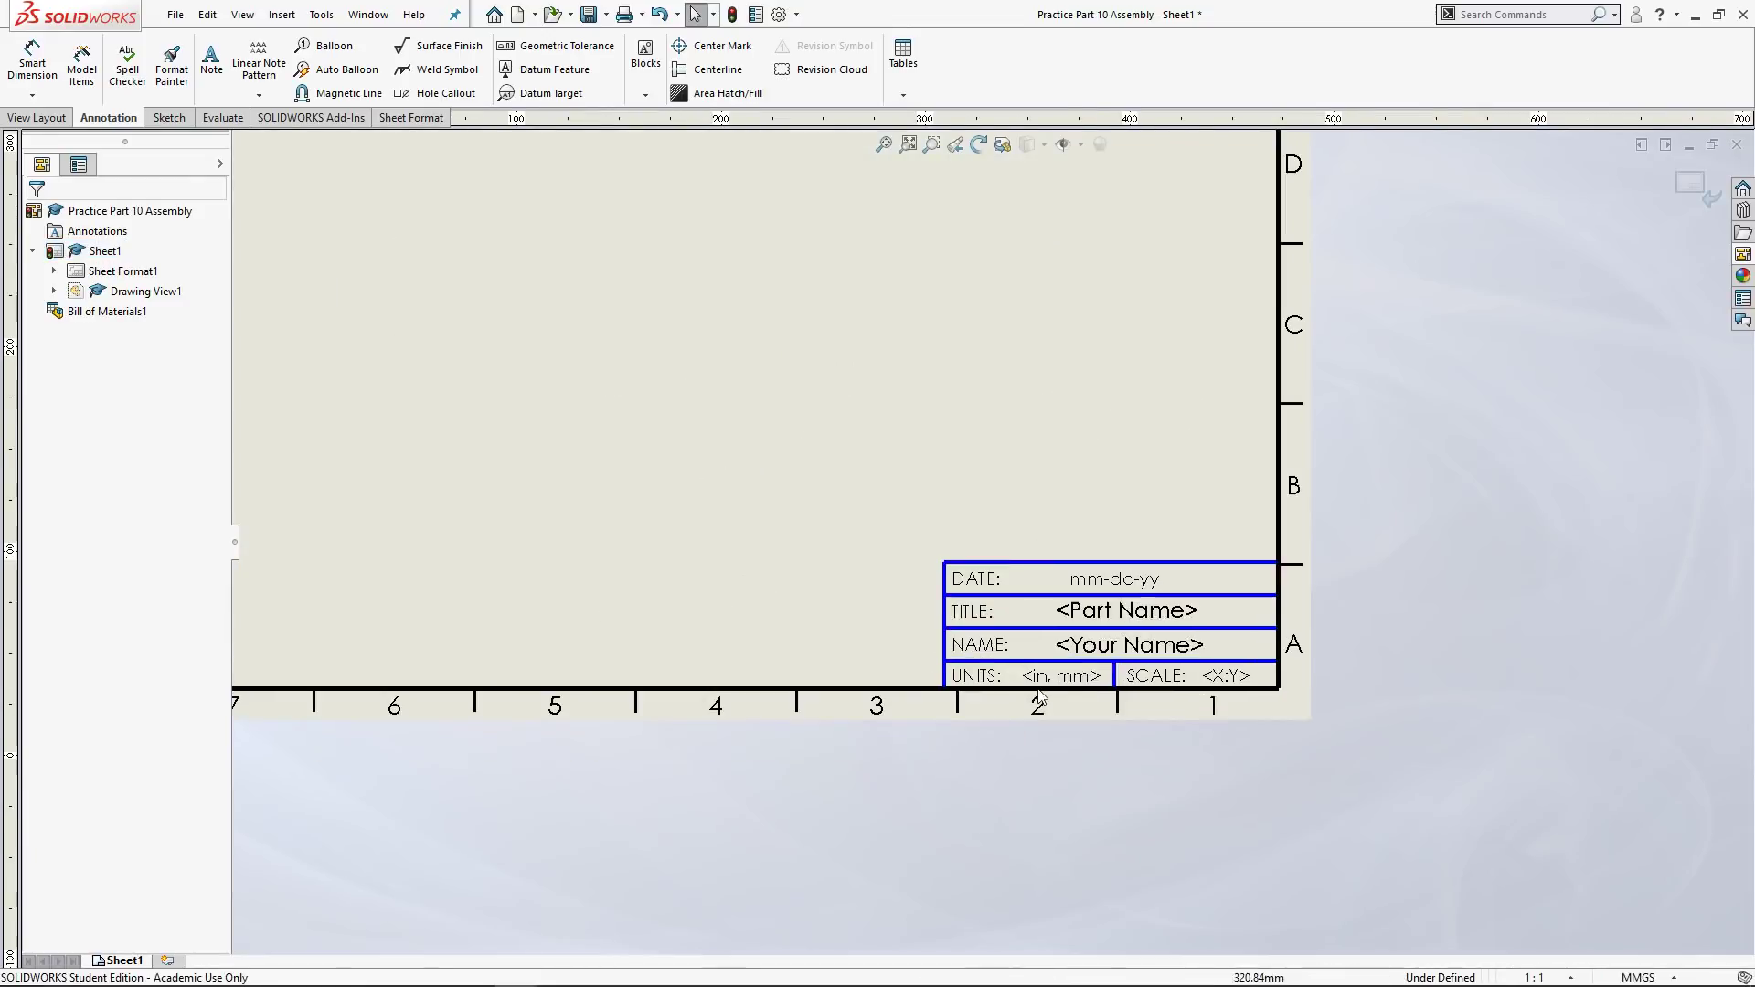
scroll(1026, 702, down, 1)
double_click(1131, 554)
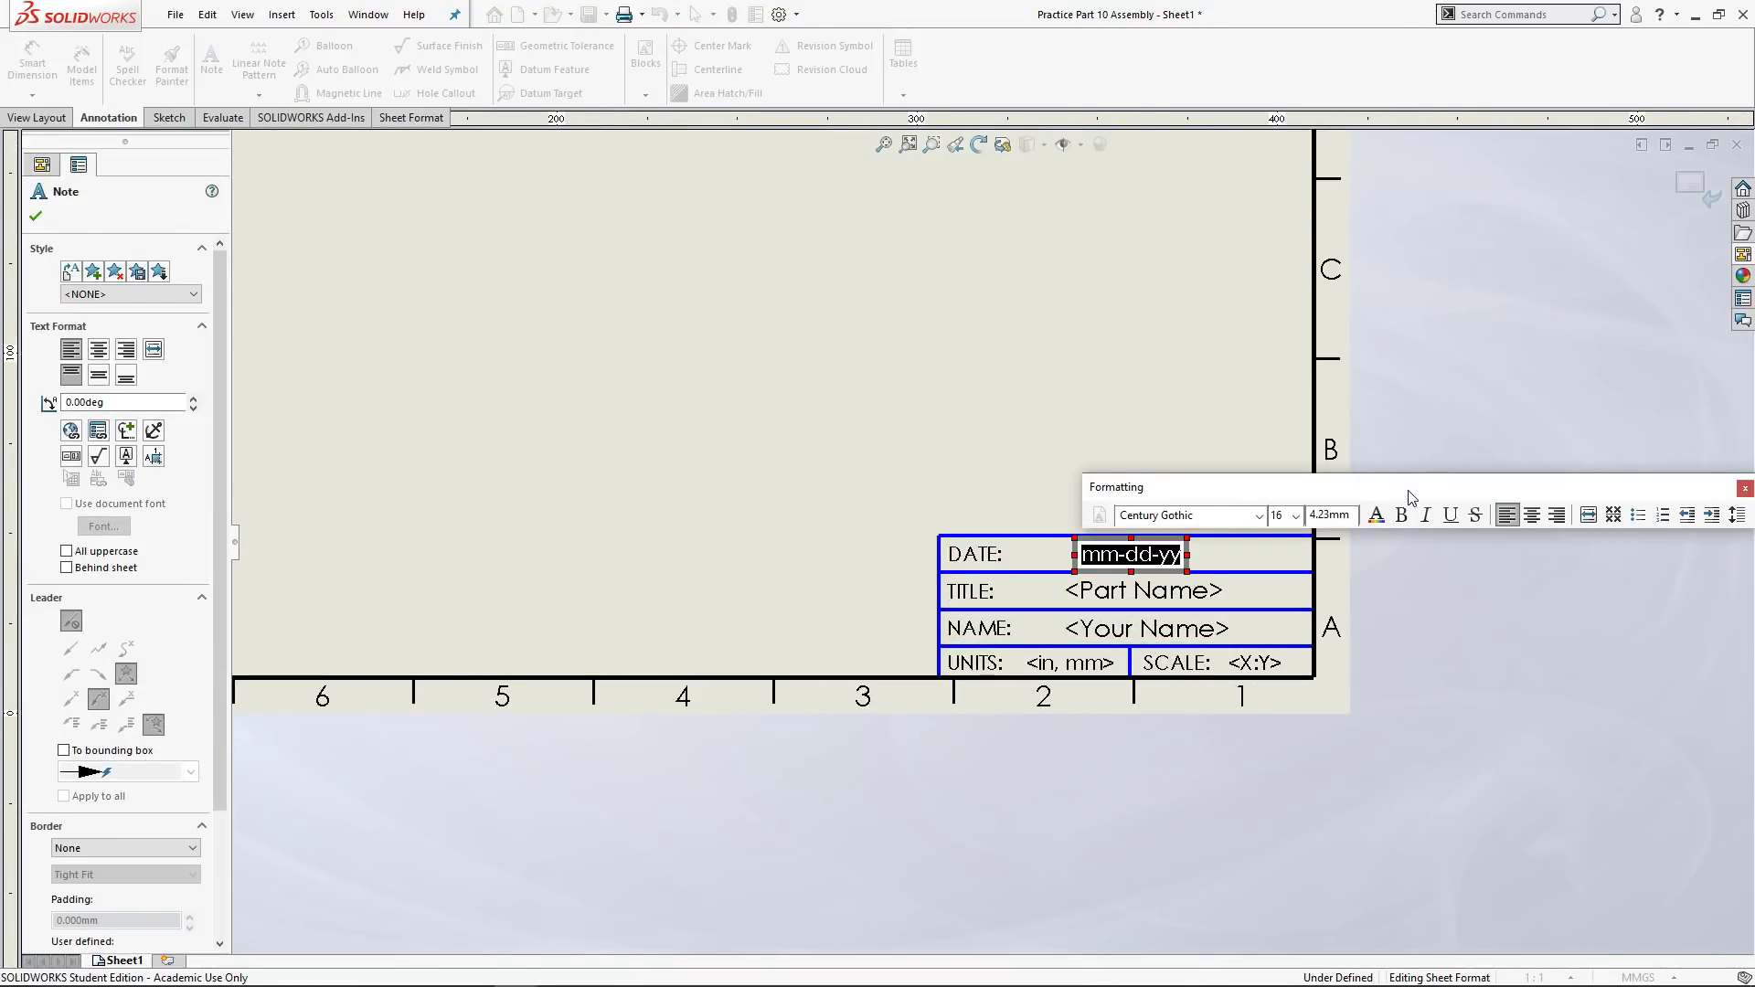
text(11-)
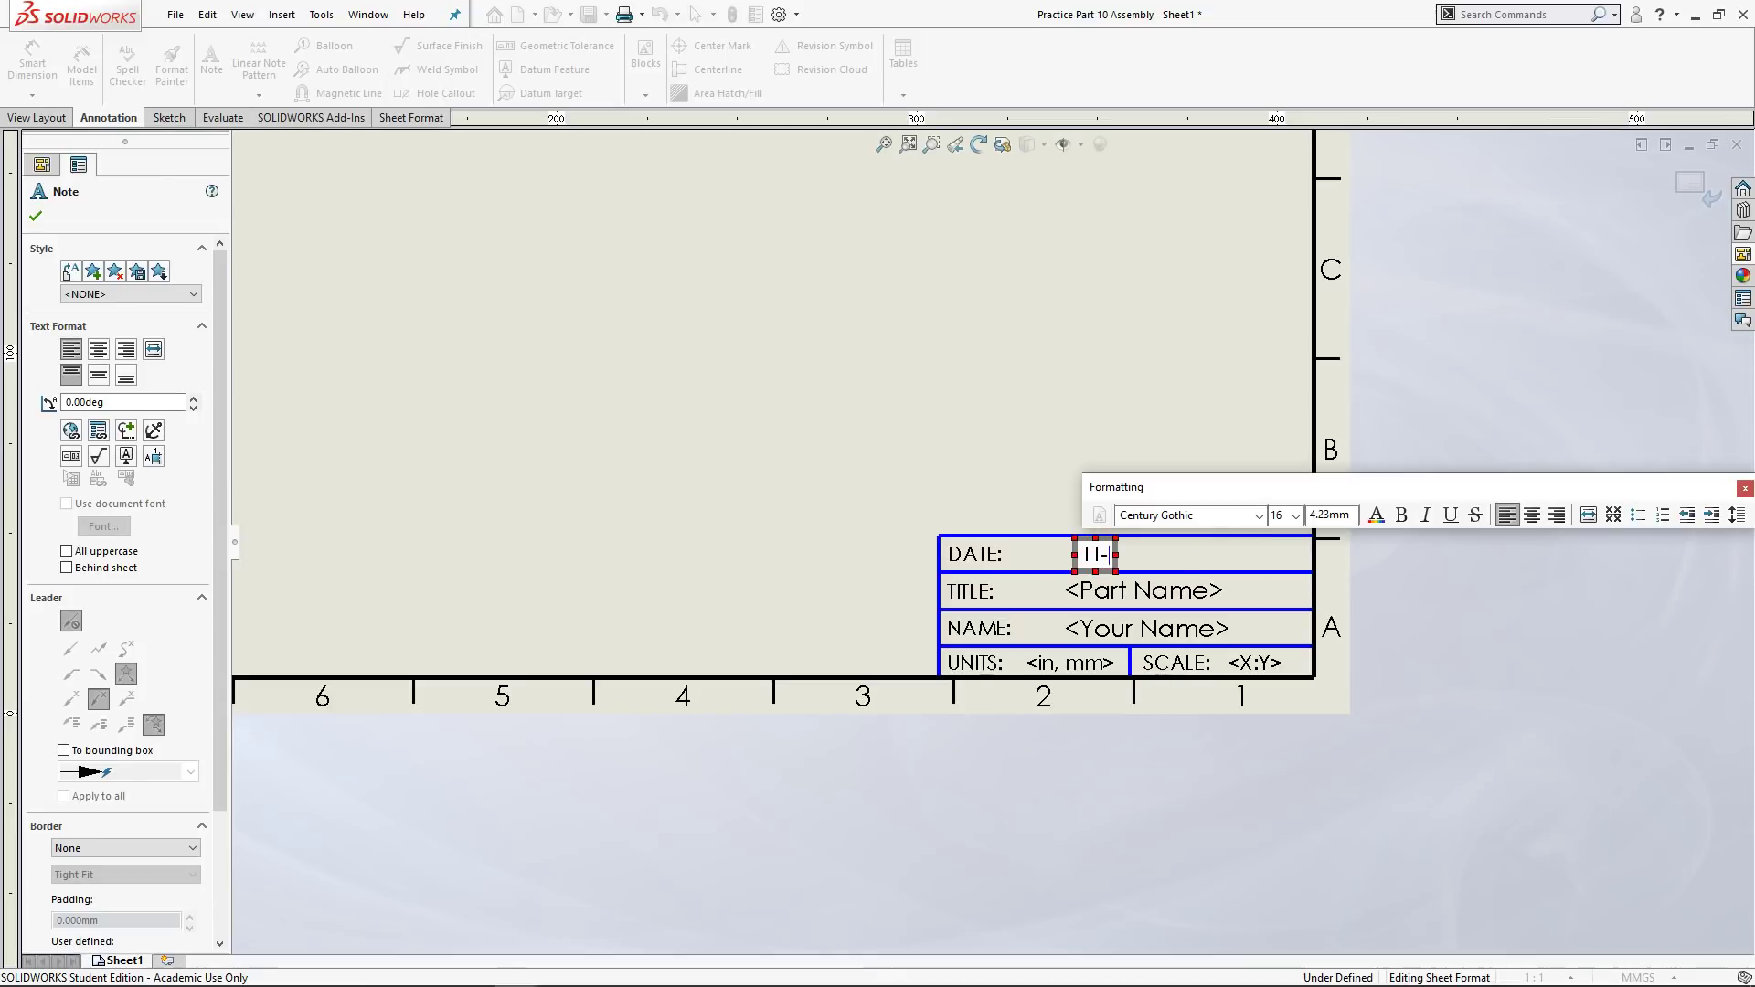
text(5-2017)
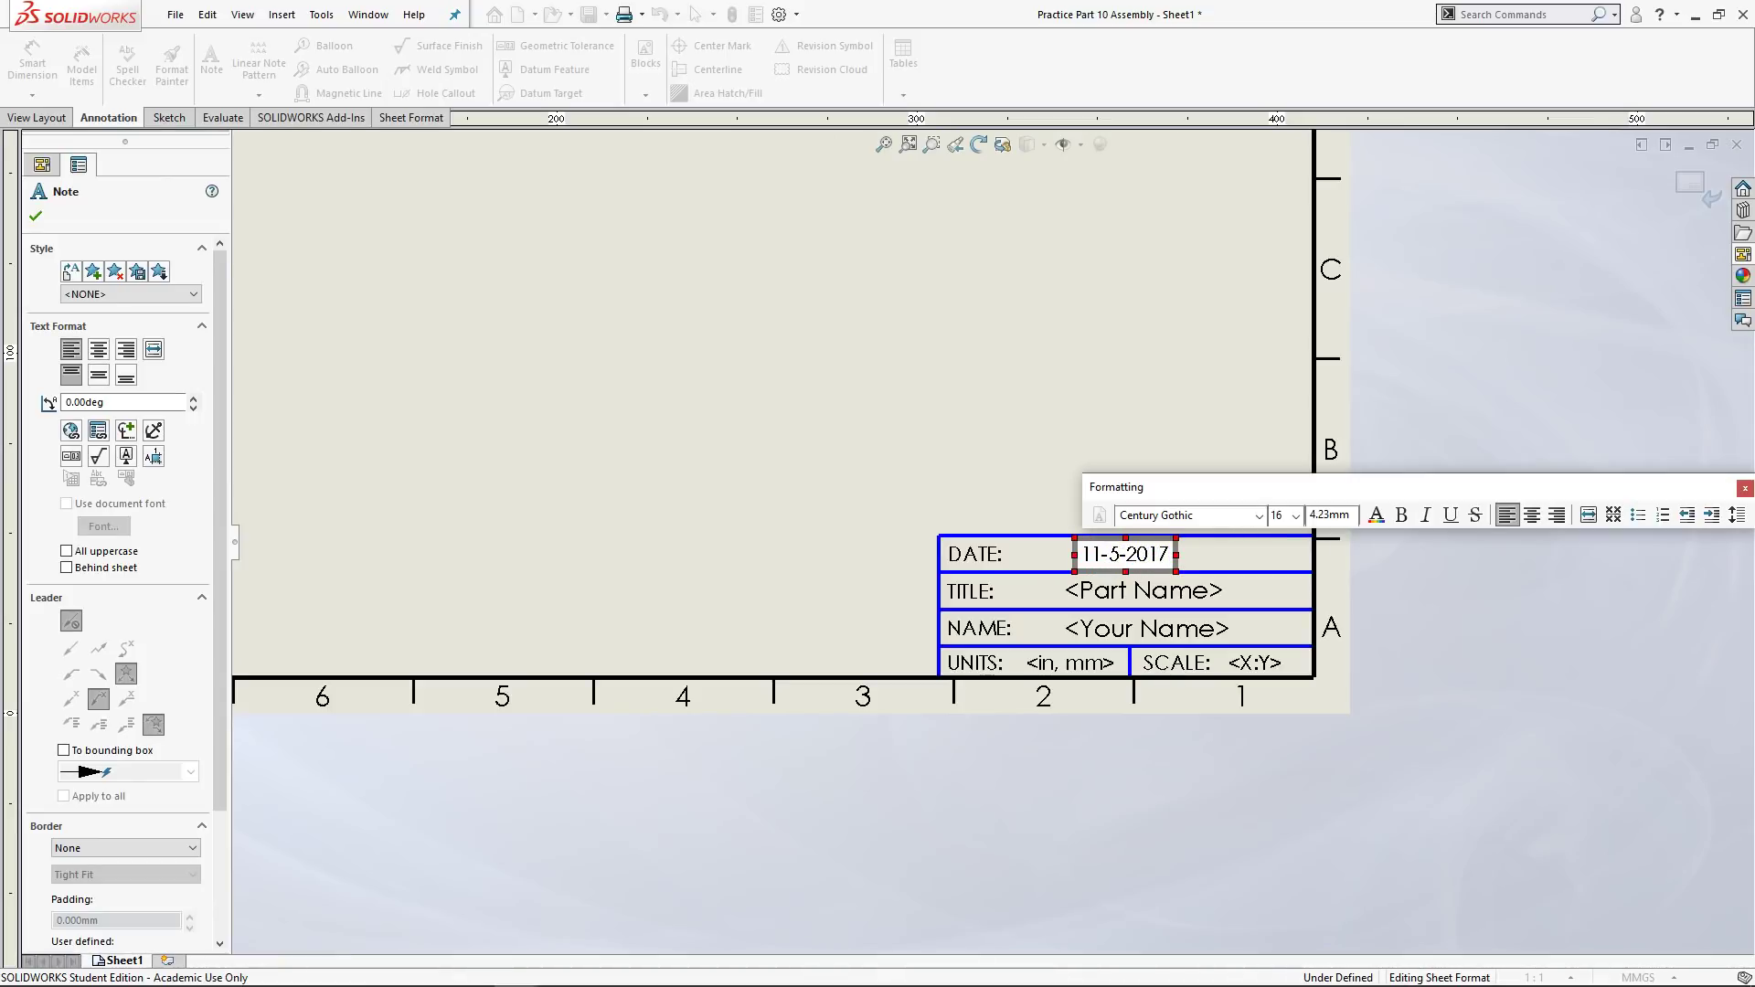
key(BackSpace)
text(8)
Replace the <Part Name> placeholder in the title block with the title "Practice Part 10".
click(1145, 589)
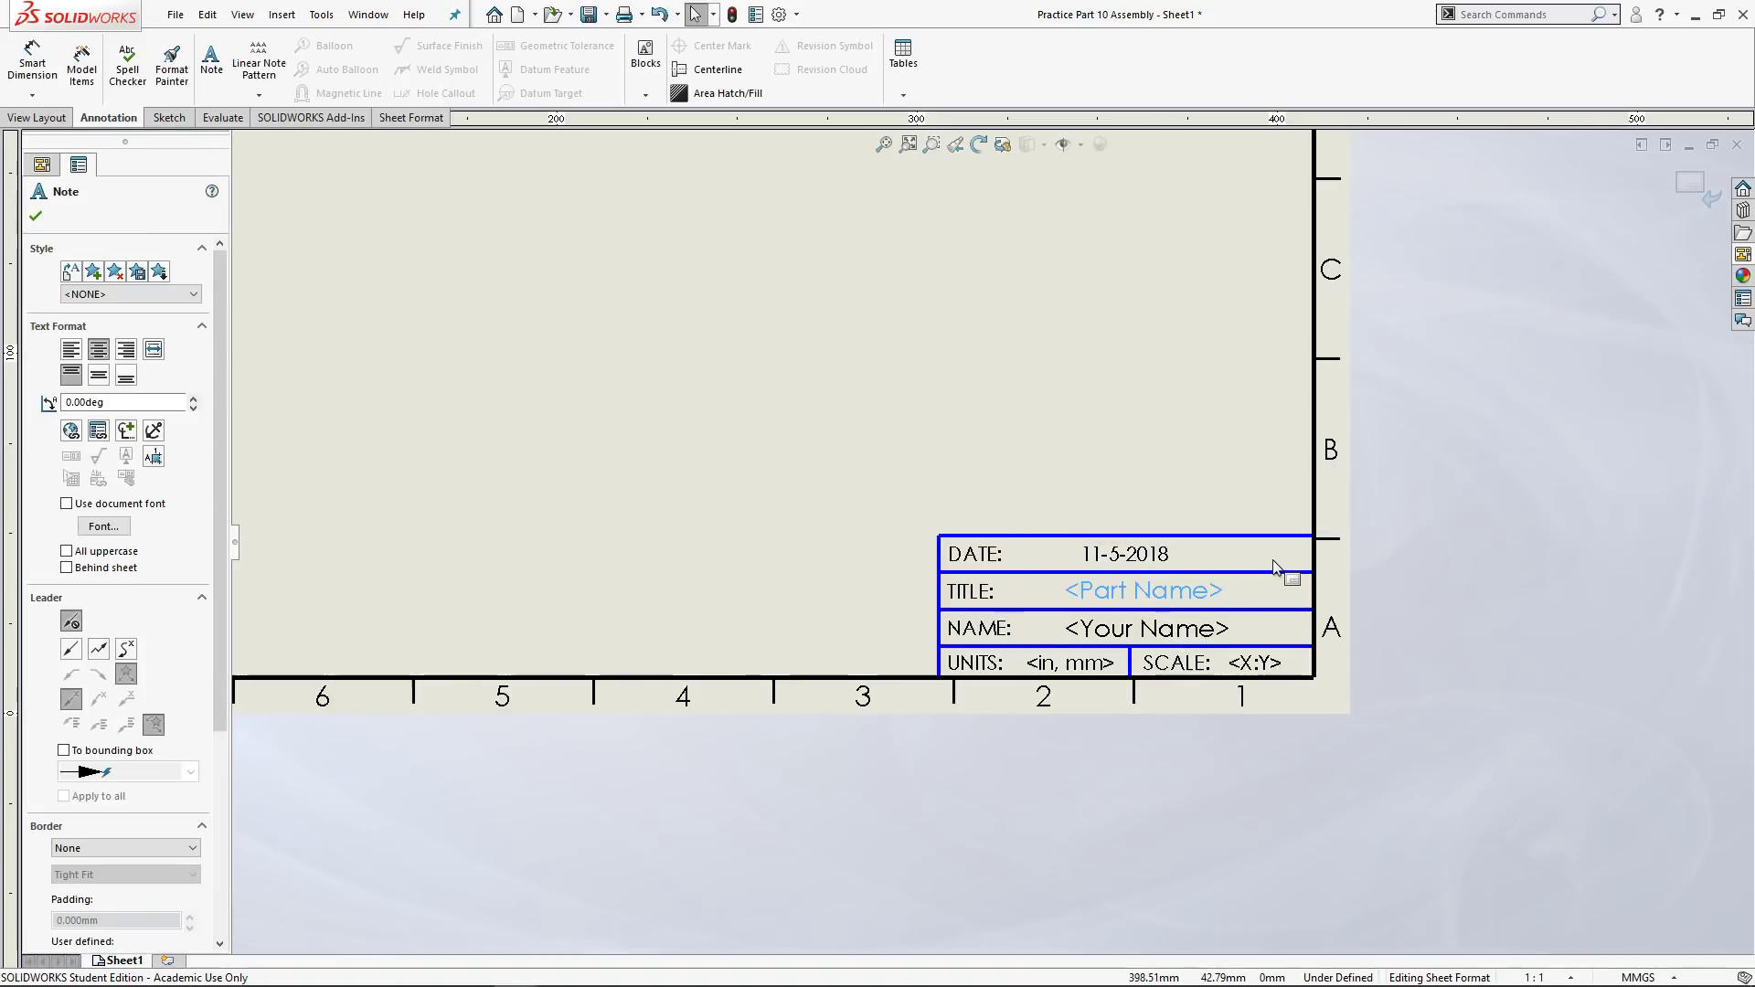
key(r)
key(Escape)
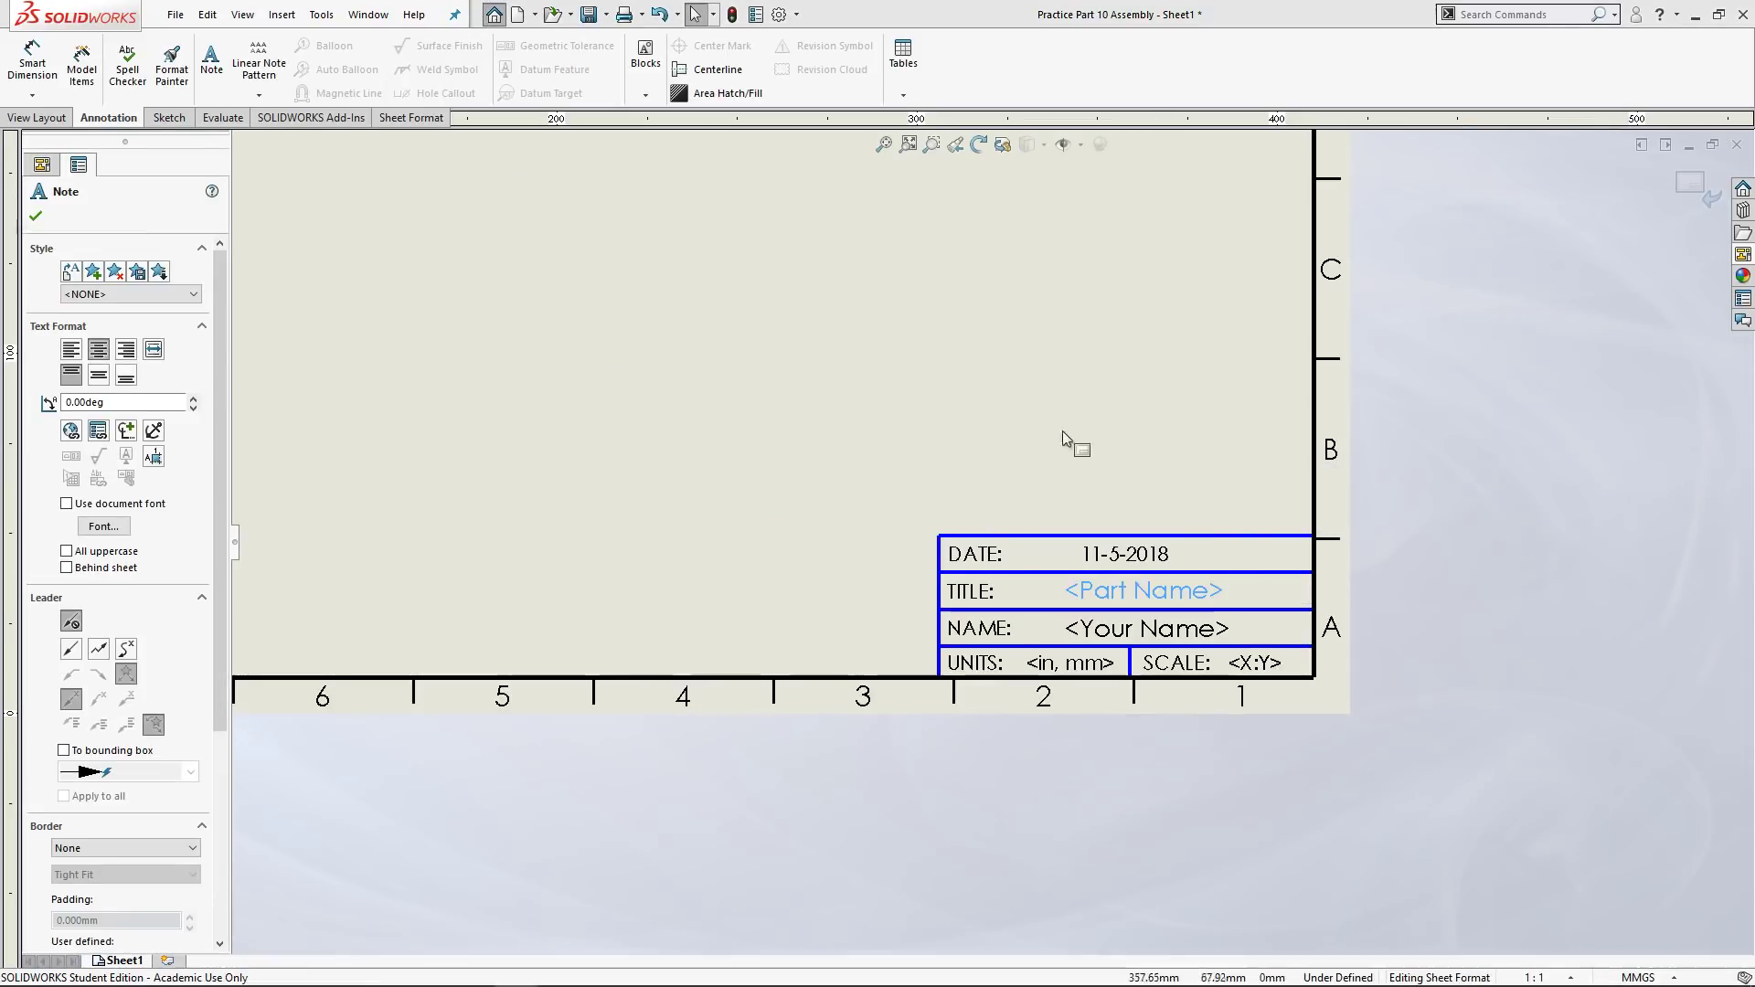
double_click(1121, 592)
text(Practice Part 10)
key(Escape)
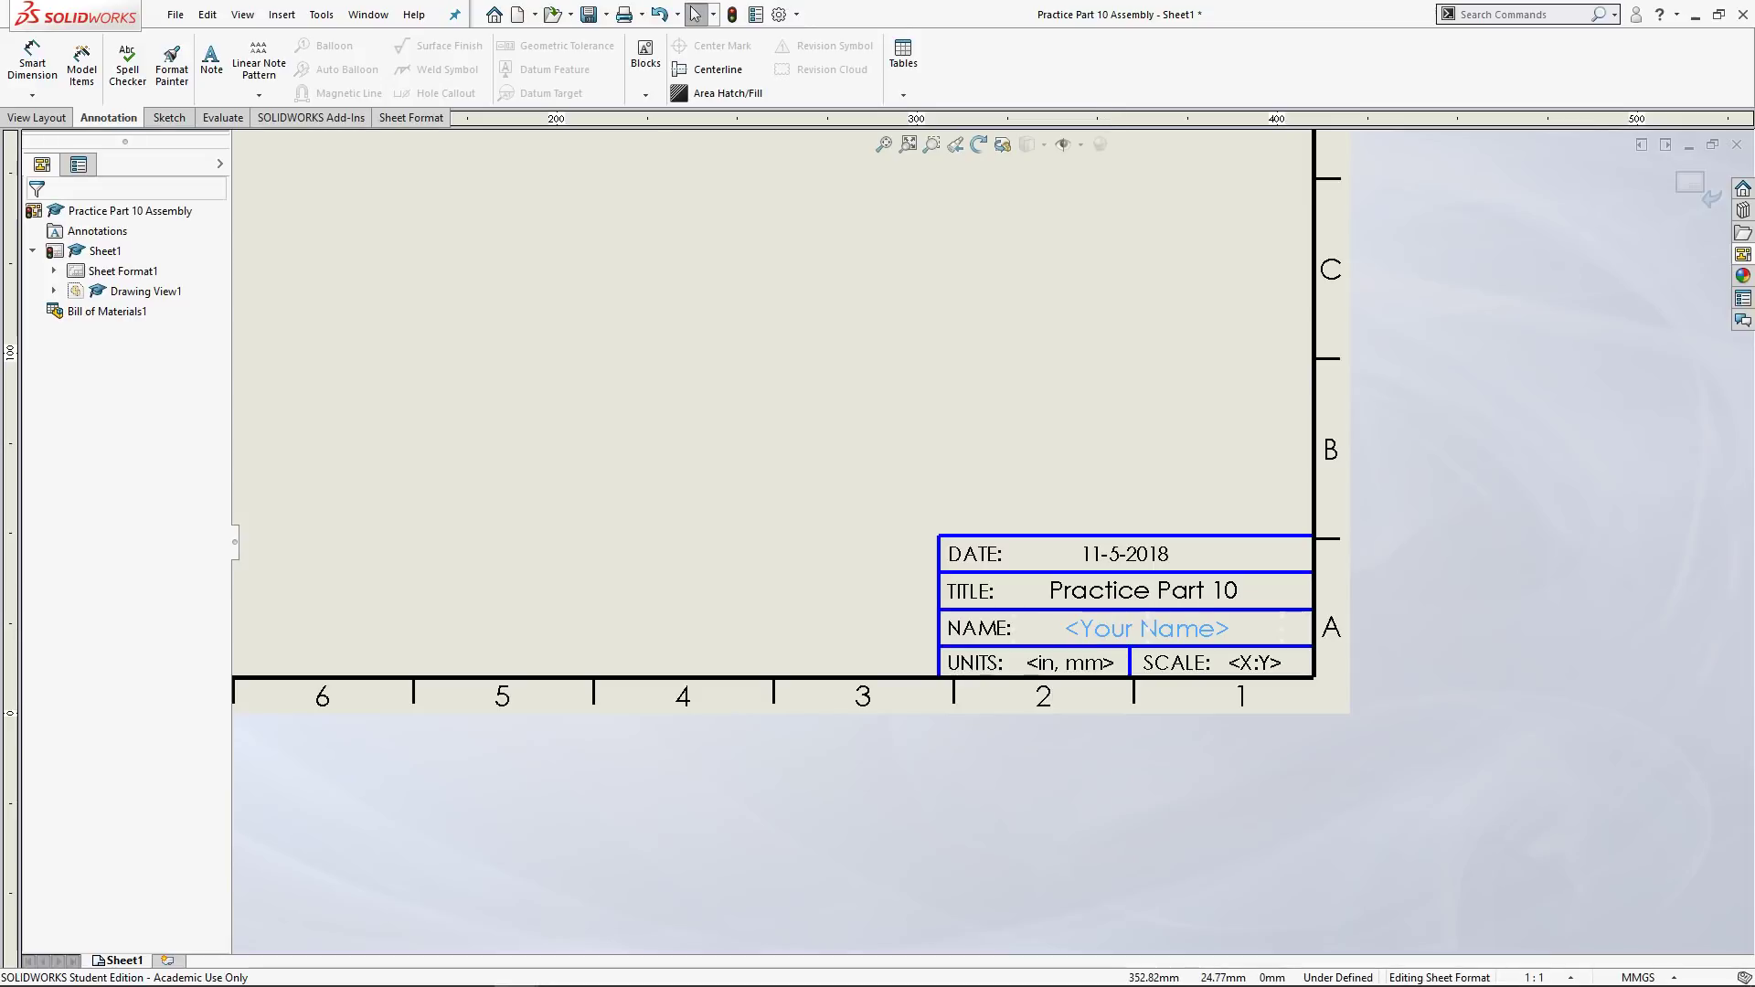
Replace the <Your Name> placeholder in the title block with the drafter's full name.
double_click(1282, 628)
text(Kurt M)
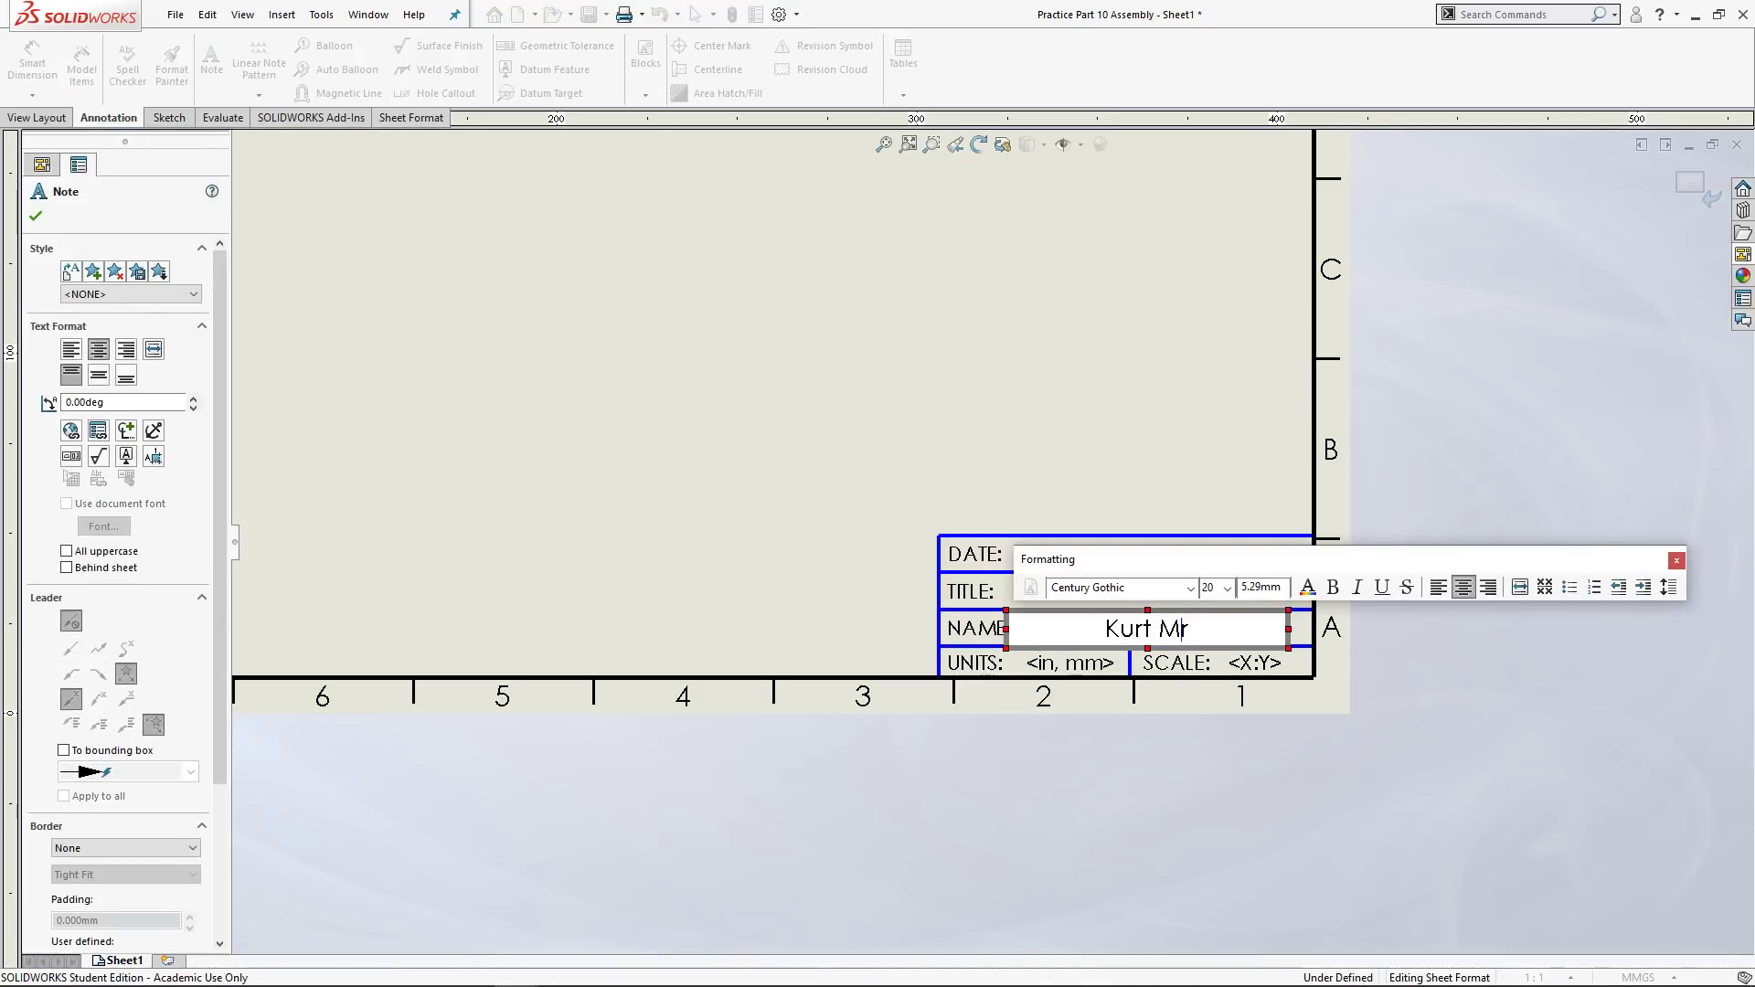
text(oran)
key(Escape)
Set the title block's units entry to mmgs.
click(1058, 662)
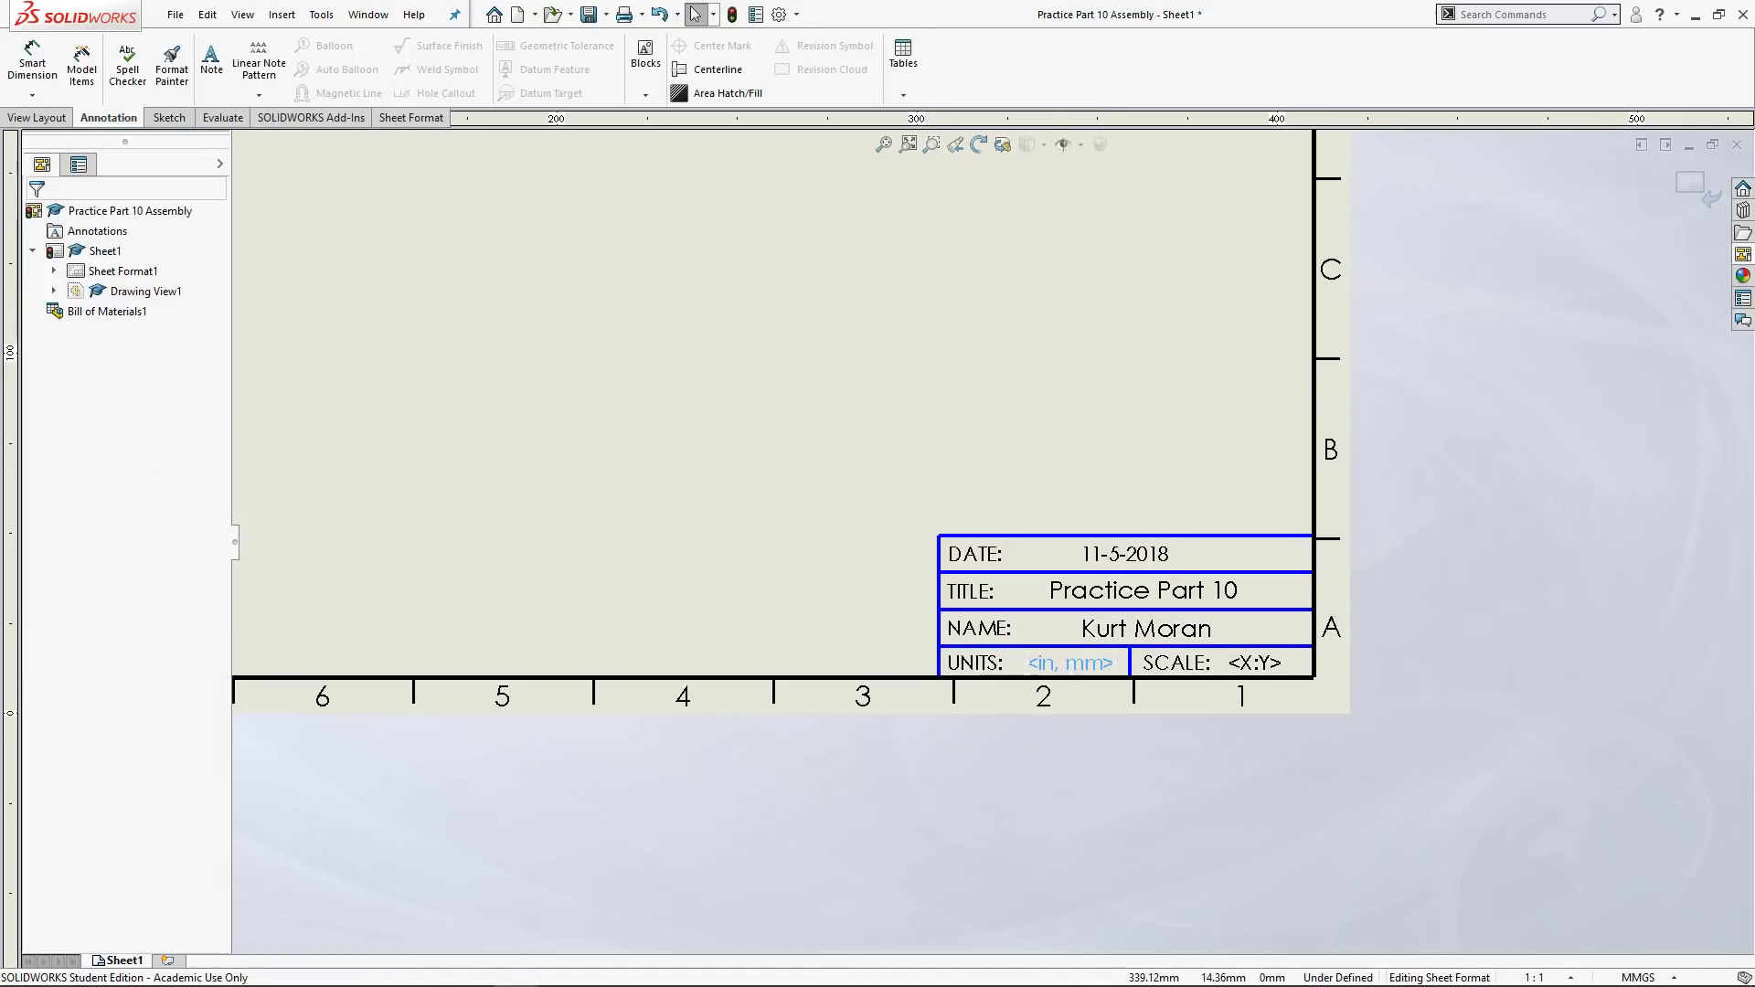
double_click(1057, 662)
text(mmgs)
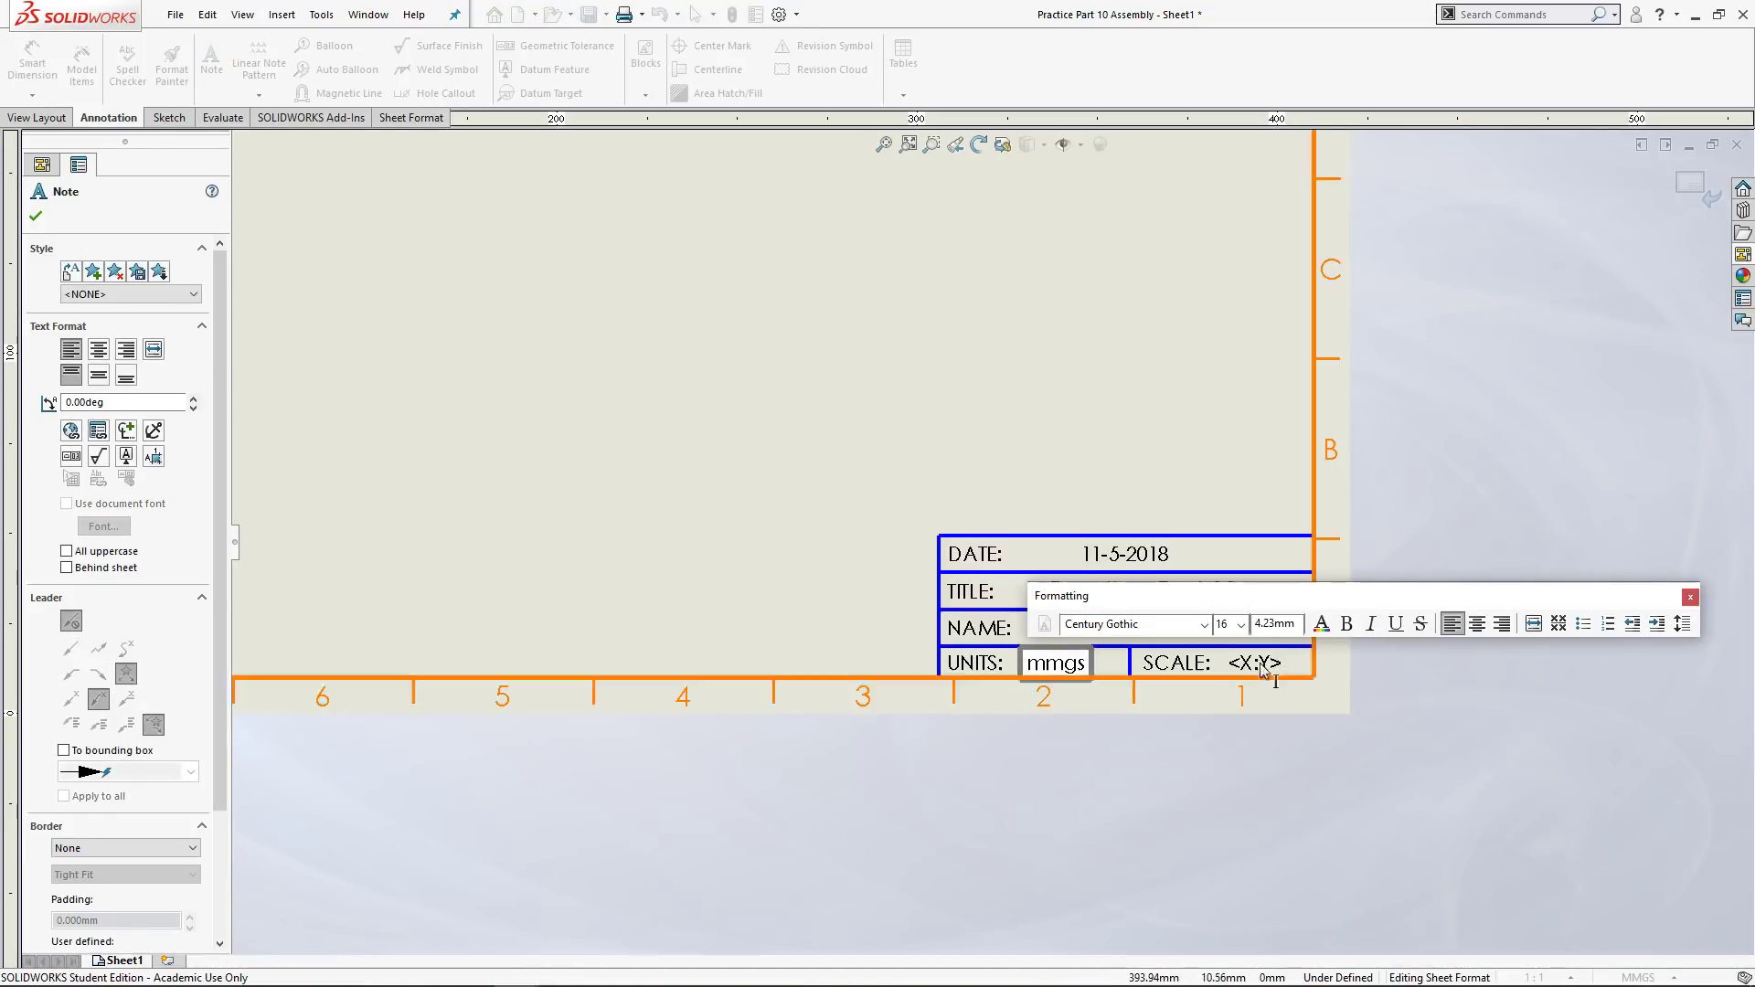
key(Escape)
Set the title block's scale entry to 1:1 and exit sheet format editing to return to the drawing sheet.
double_click(1255, 663)
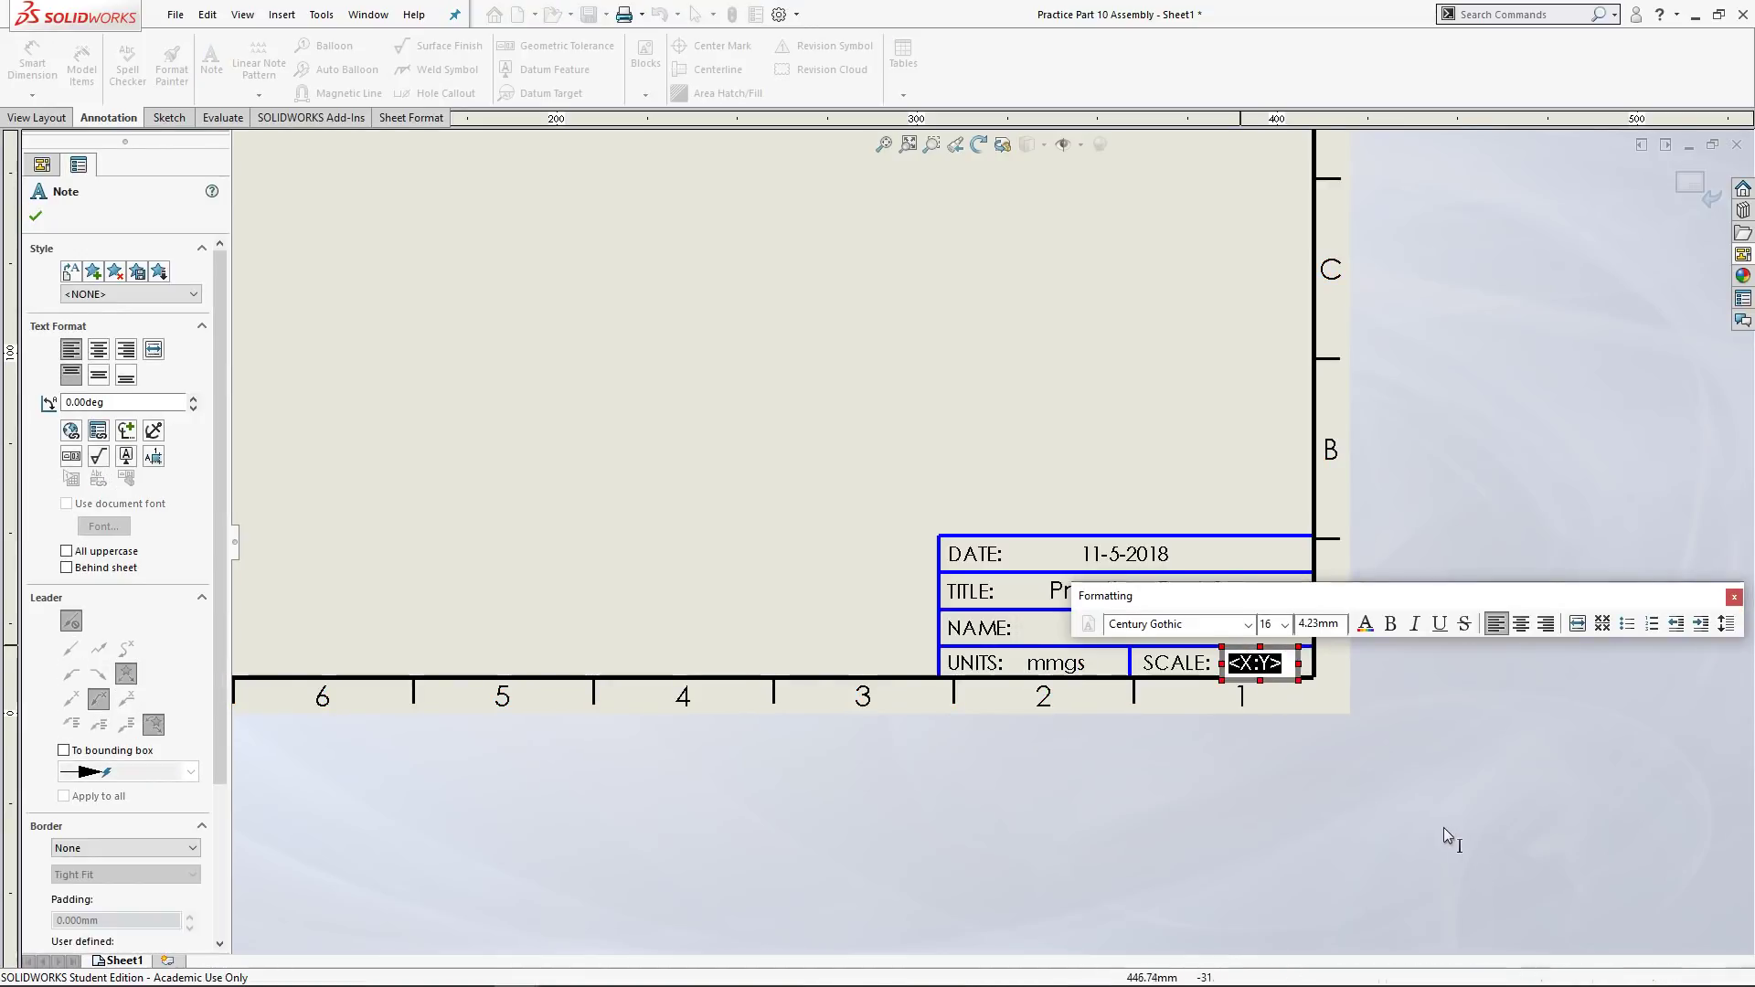
text(1:1)
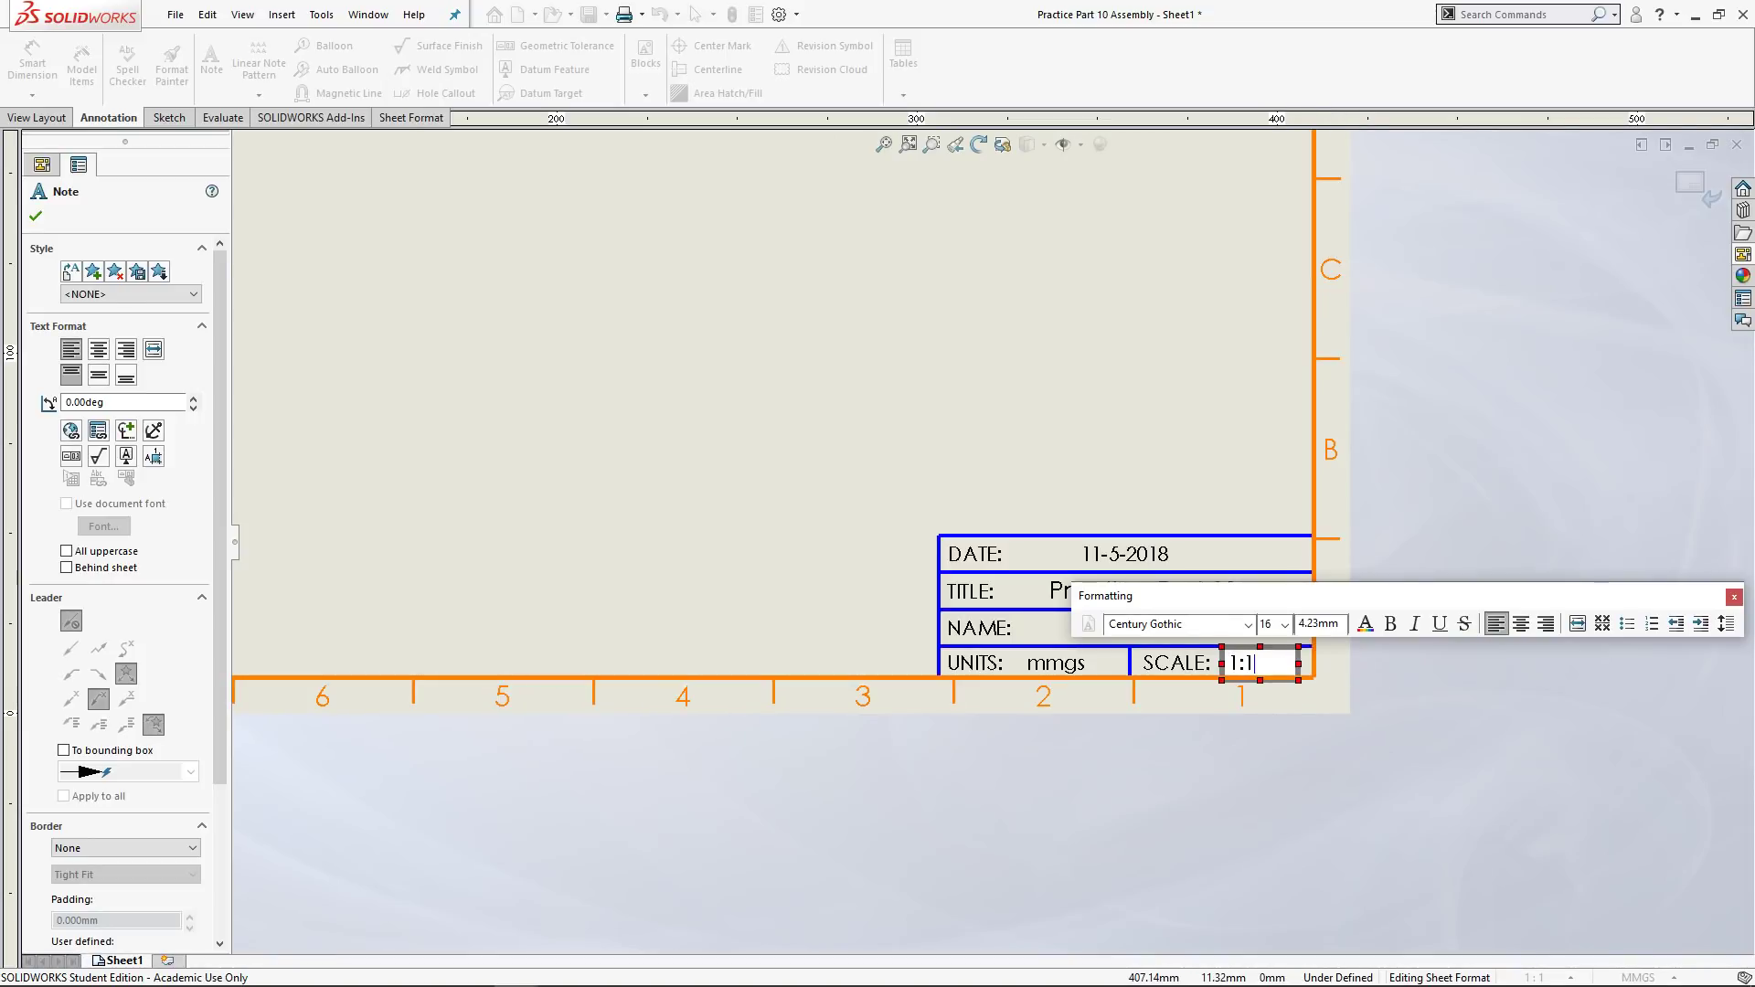
click(1124, 521)
click(1126, 501)
scroll(1126, 501, up, 2)
click(1692, 191)
scroll(826, 477, up, 3)
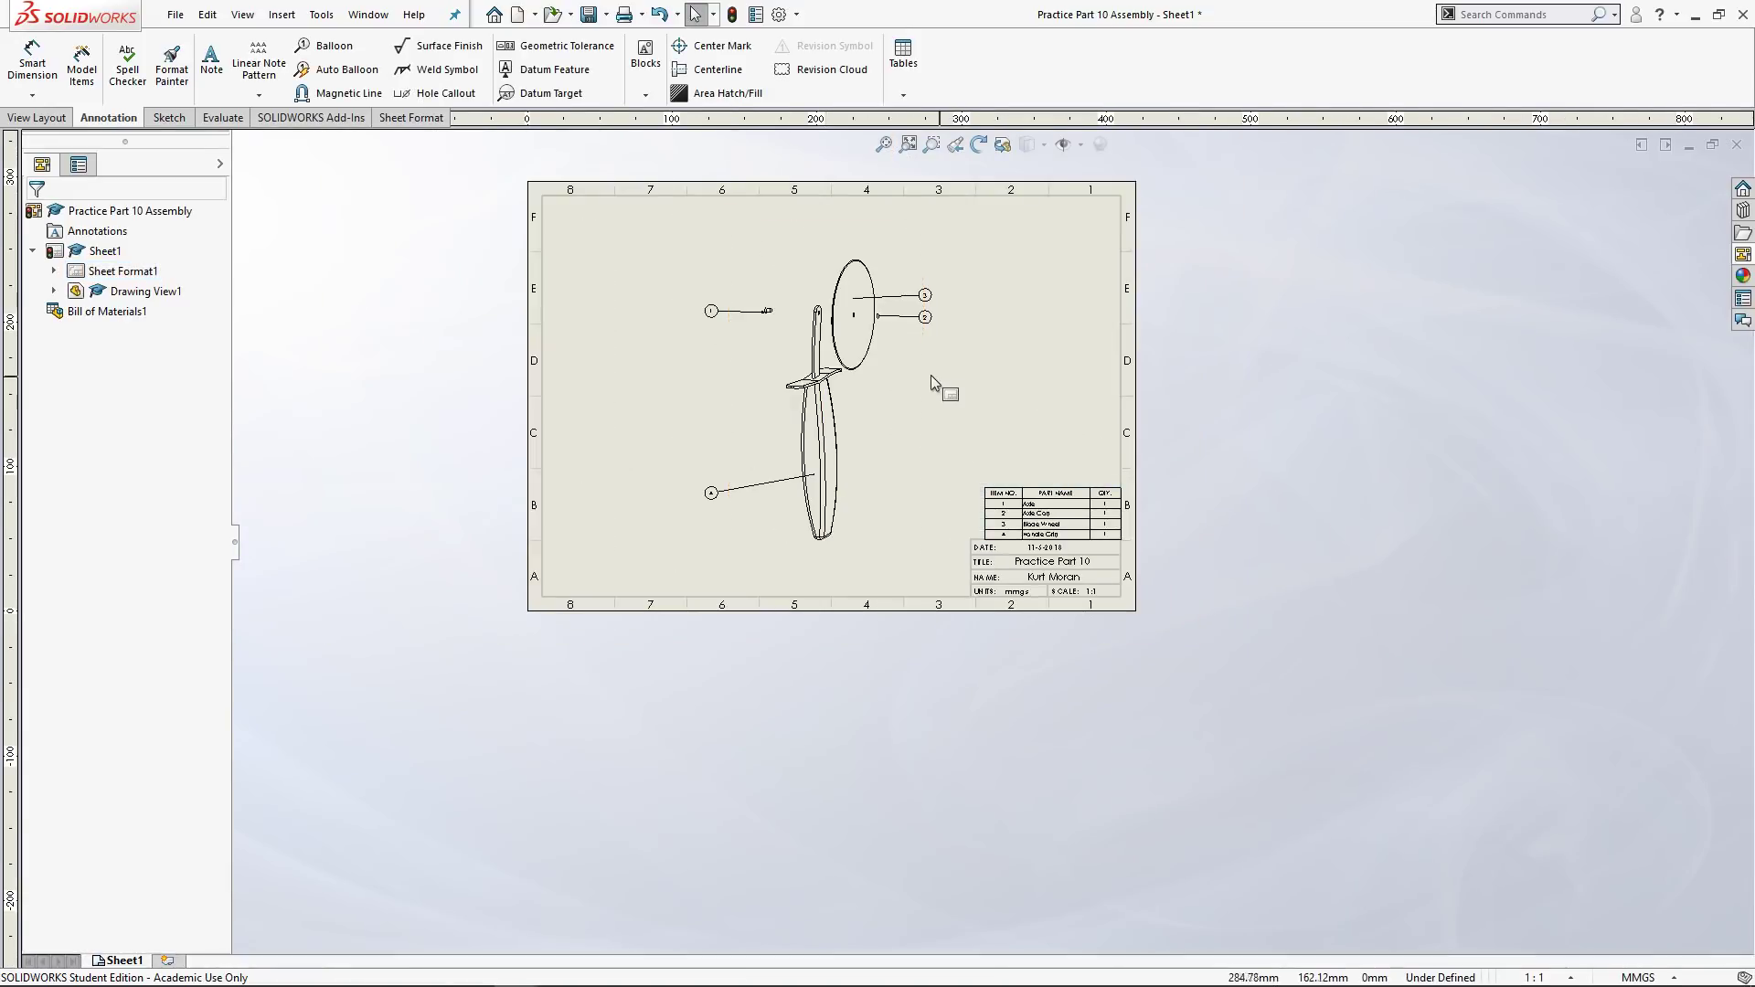
Examine the completed sheet, checking the exploded view, balloons, bill of materials and title block.
scroll(881, 302, down, 1)
scroll(883, 485, down, 2)
scroll(930, 560, up, 1)
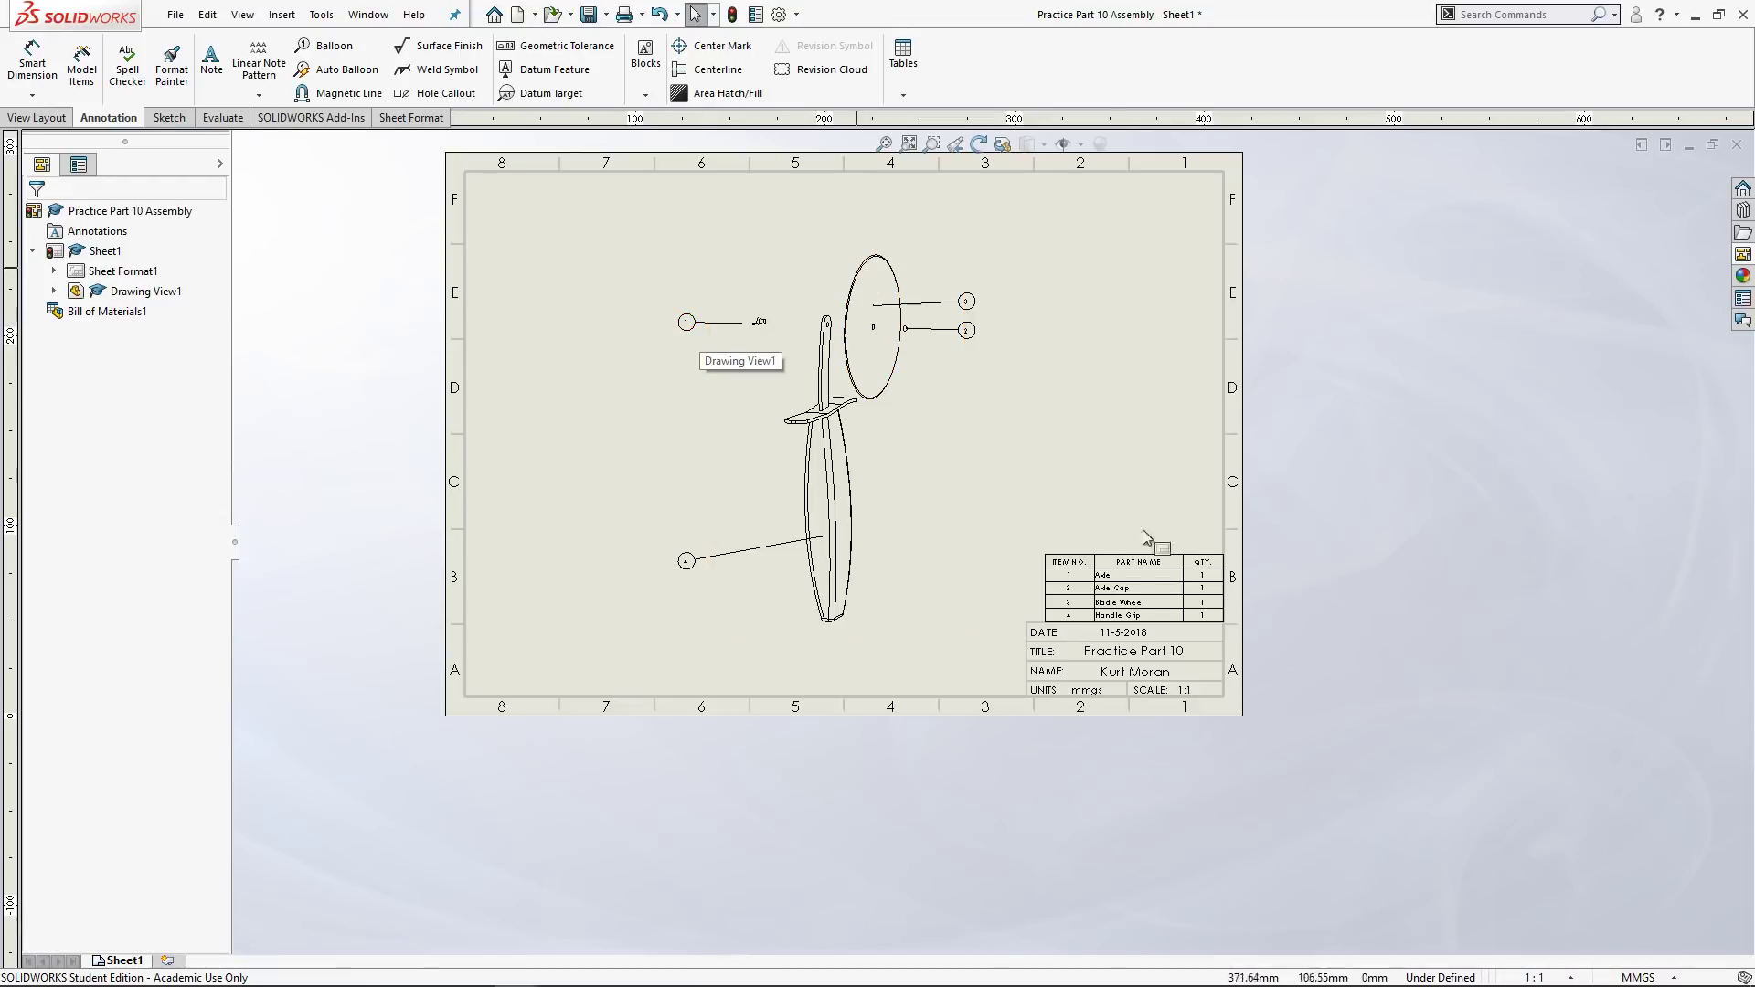
scroll(1129, 575, down, 1)
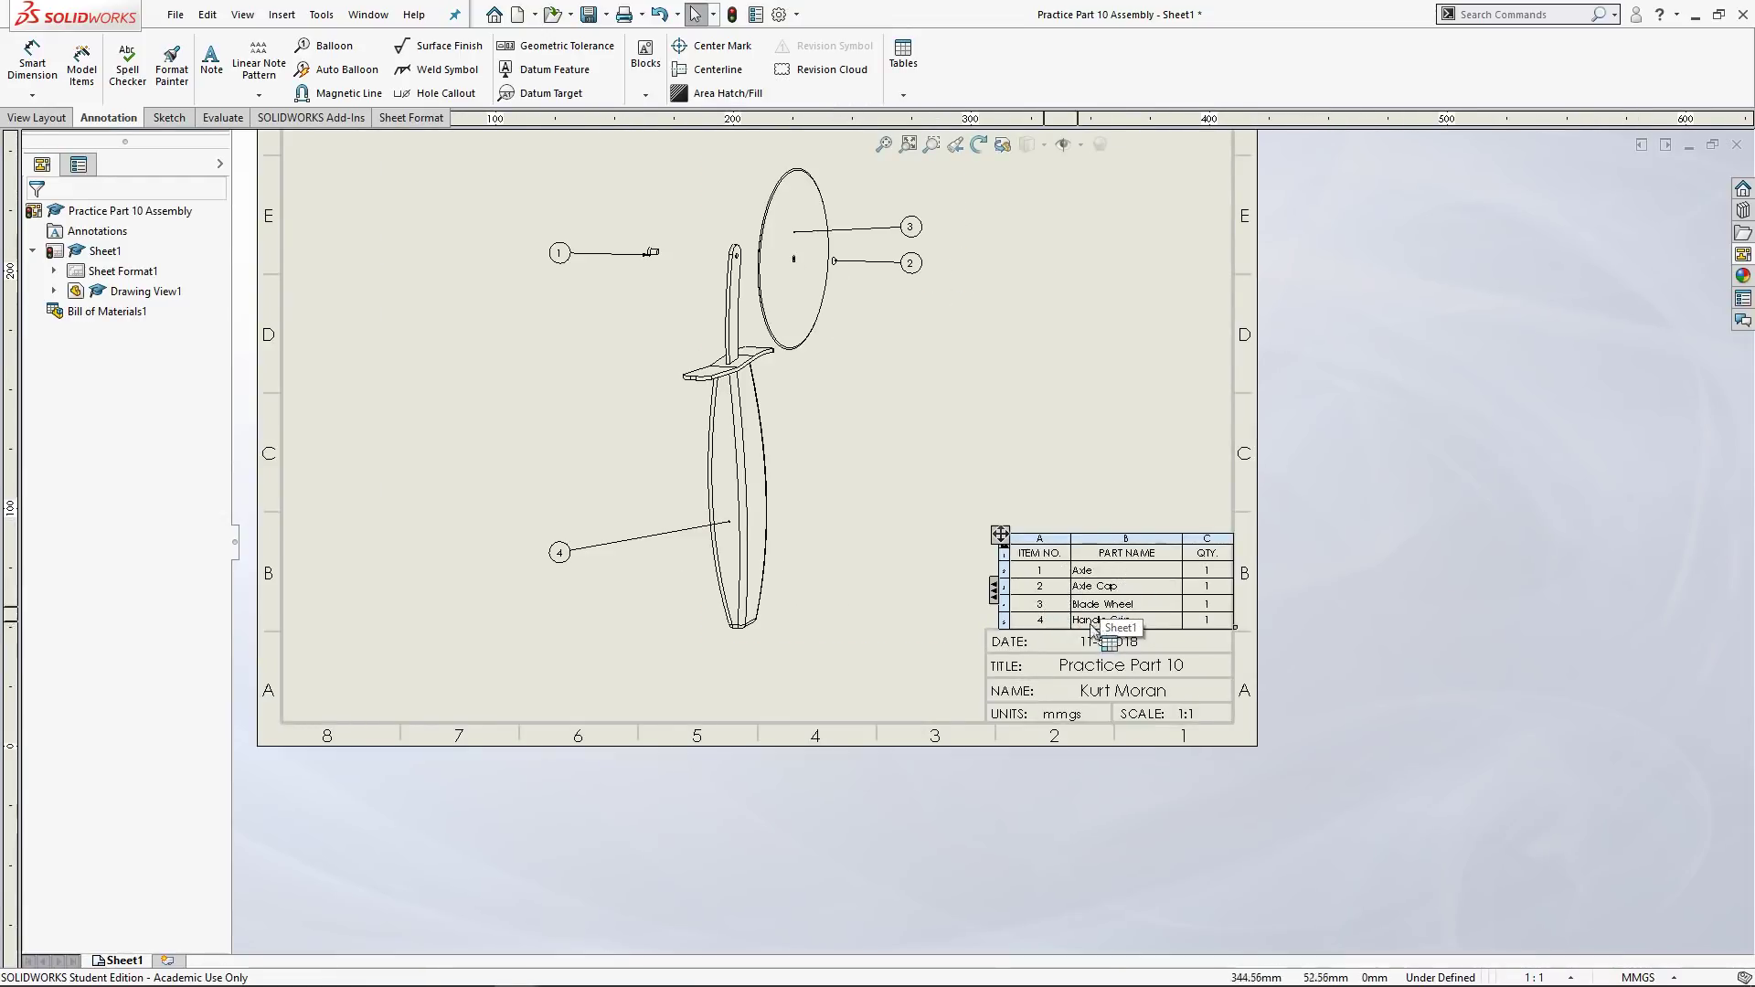
scroll(924, 548, up, 2)
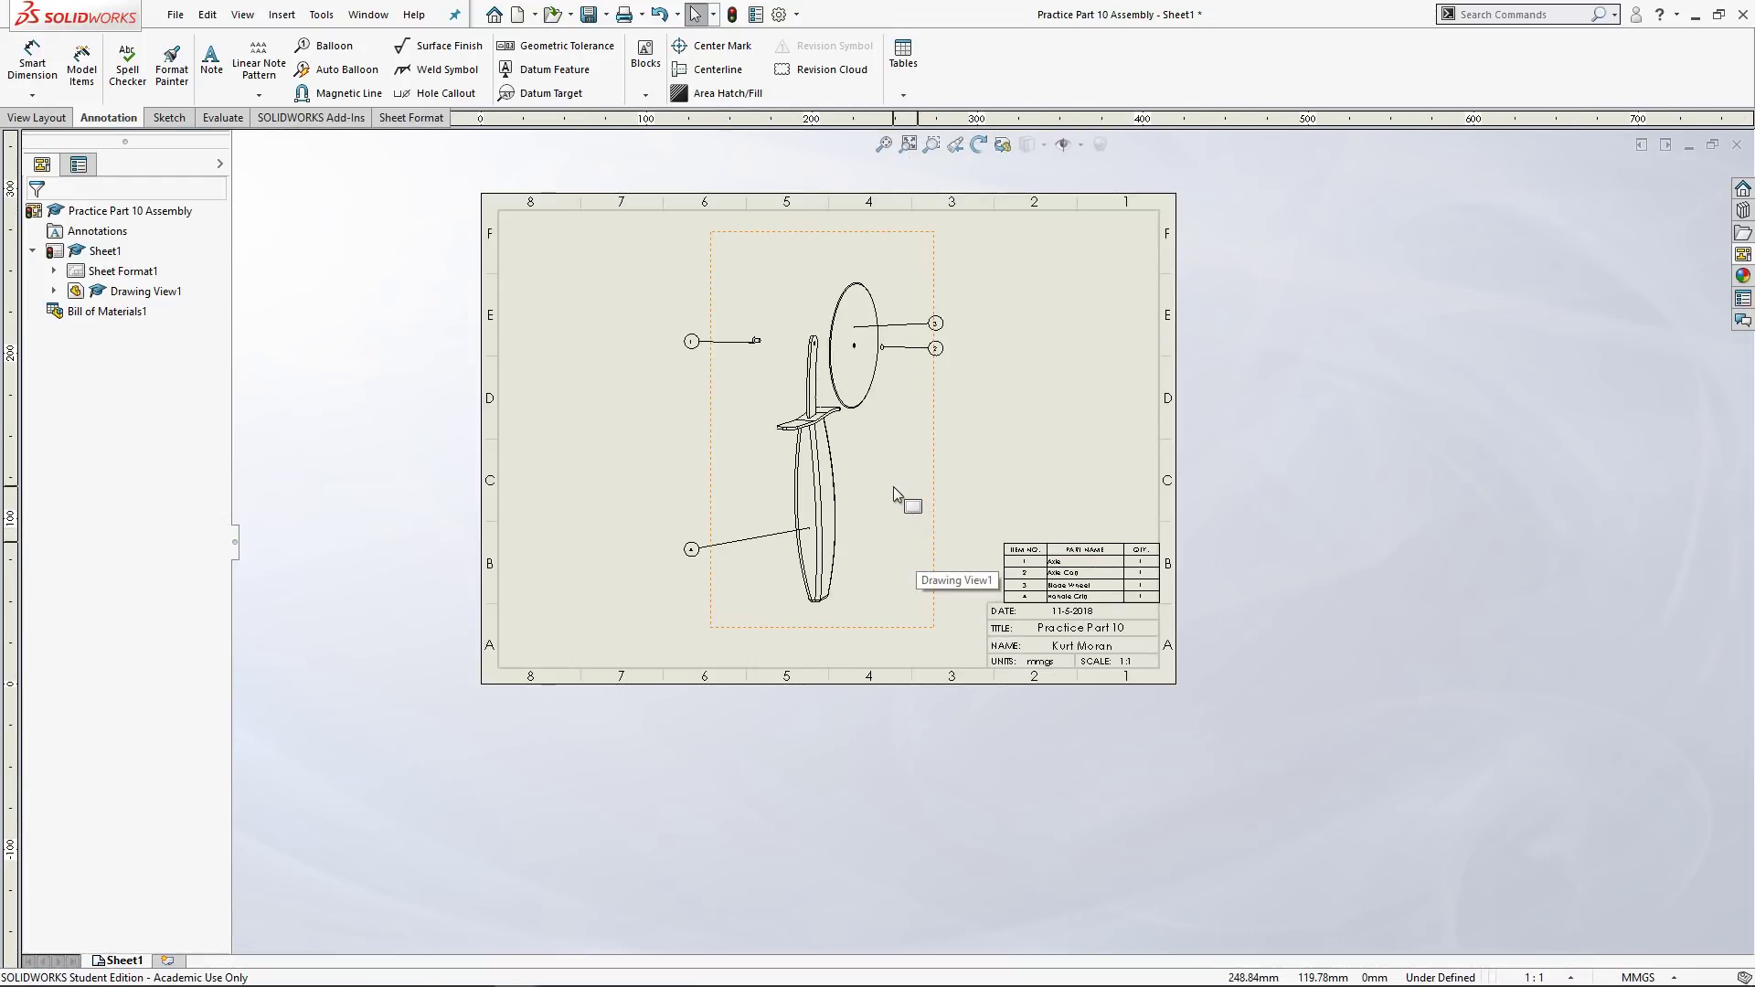
Switch to the PDF viewer, check the Week 11 row of the CAD Calendar, and return to the Practice Part 10 Assembly PDF.
key(alt+Tab)
click(439, 4)
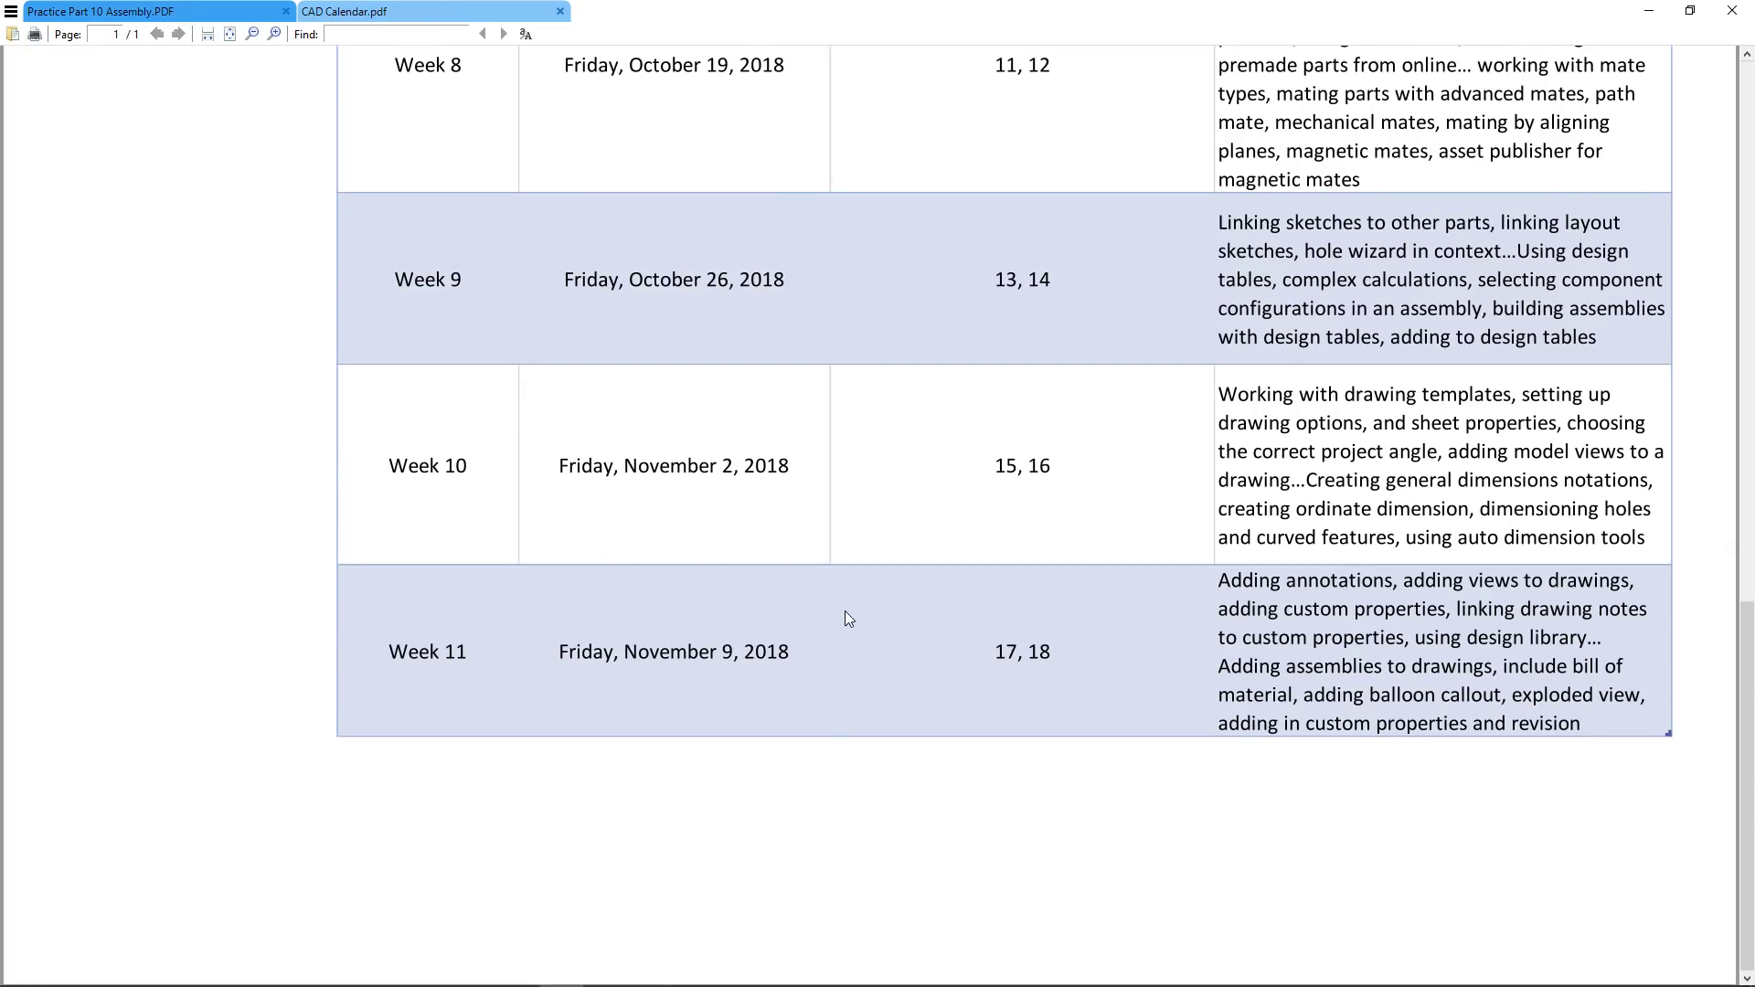
double_click(766, 651)
key(ctrl+Tab)
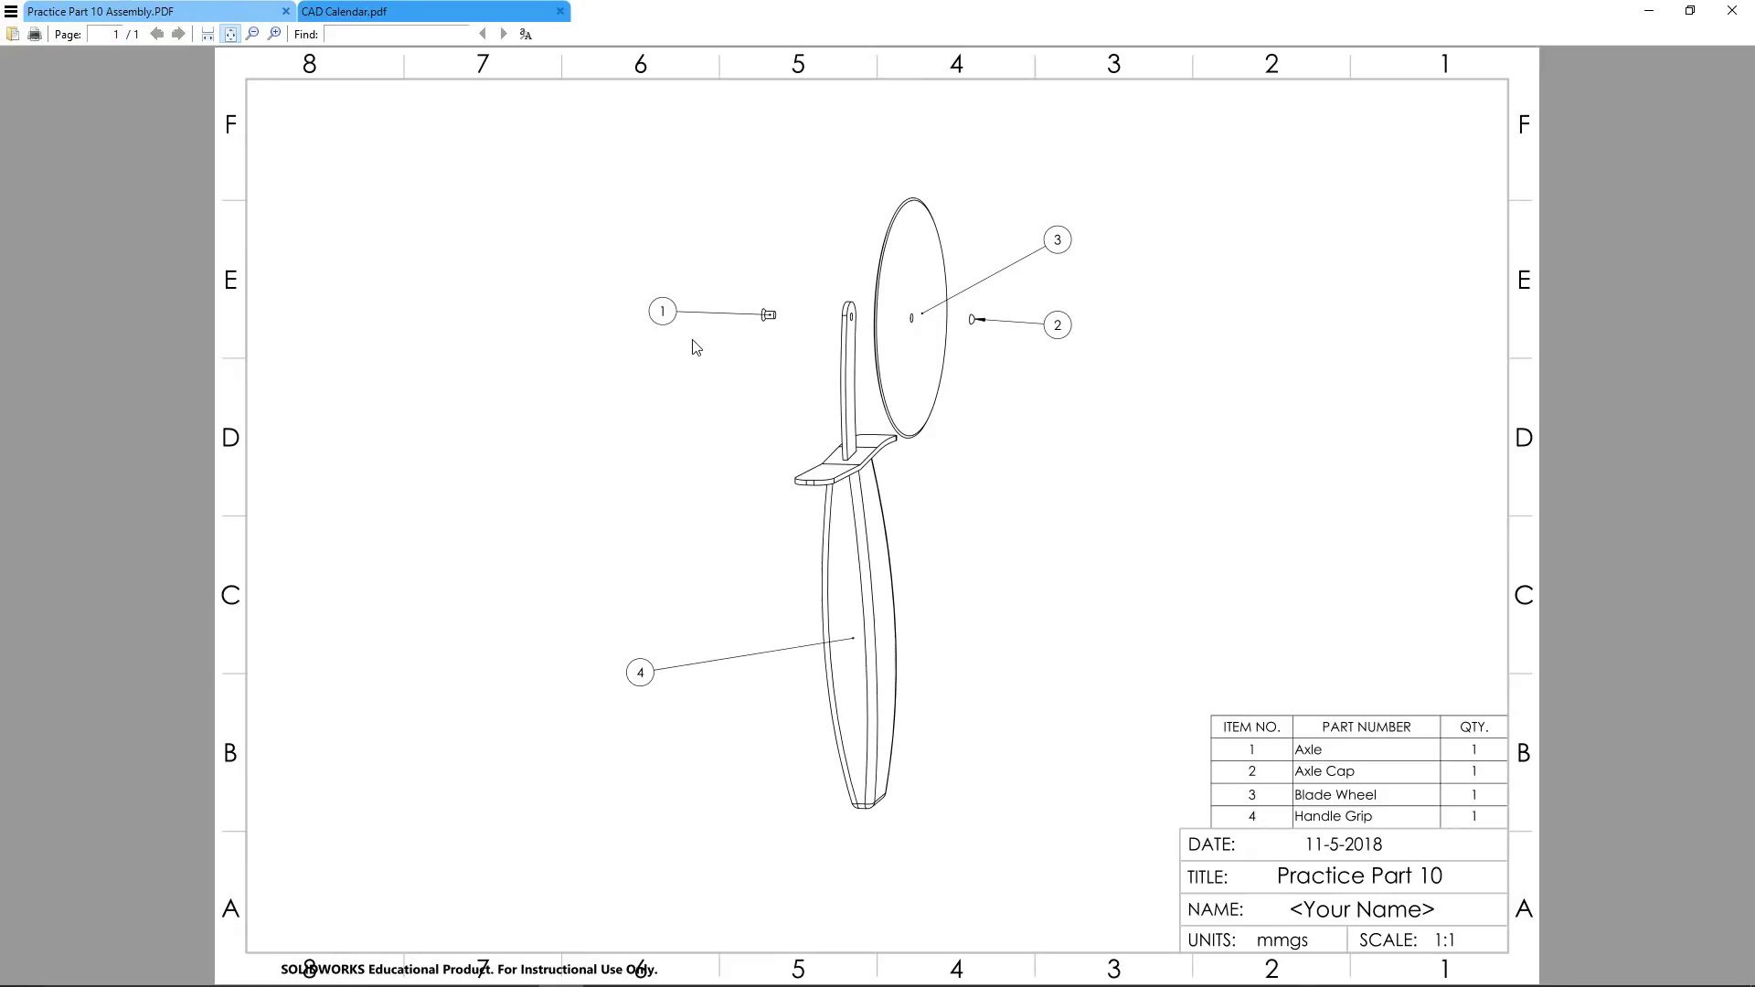